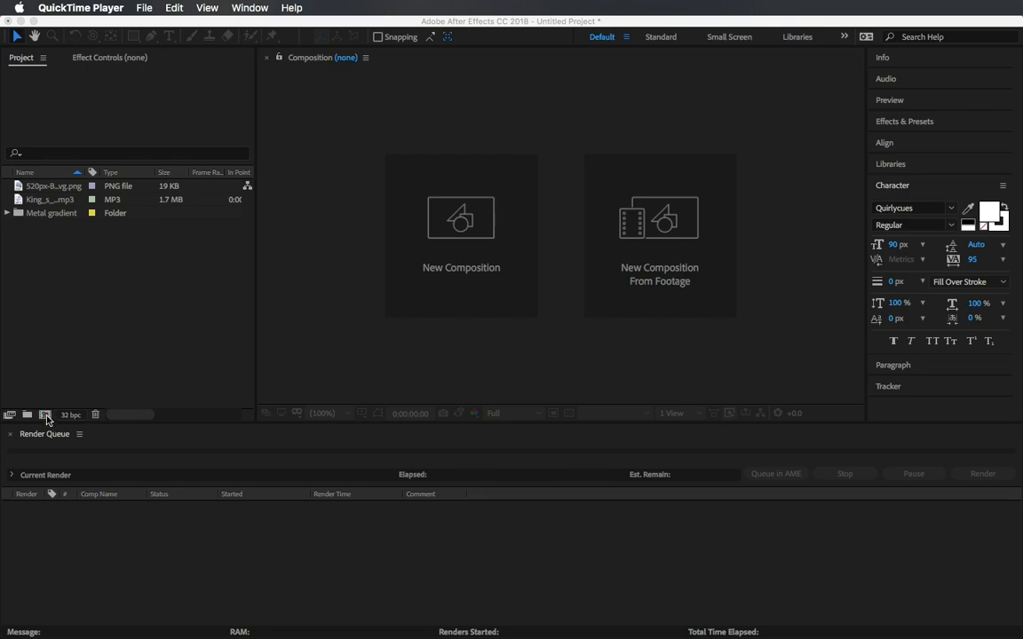
# Switch to After Effects and create a new 500 × 500 px composition named Logo.
pyautogui.click(143, 21)
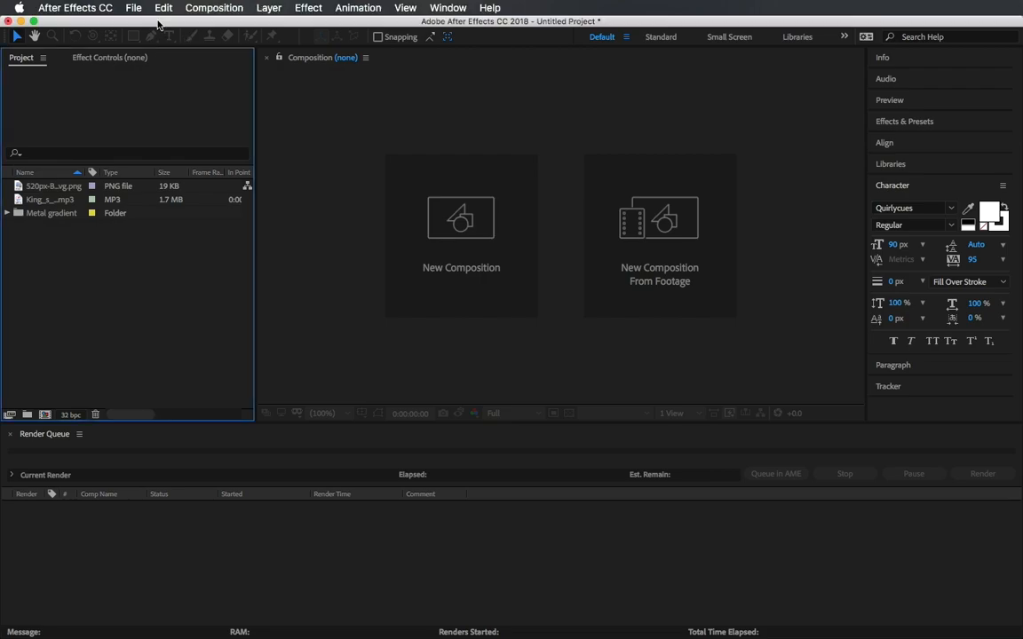
pyautogui.click(201, 7)
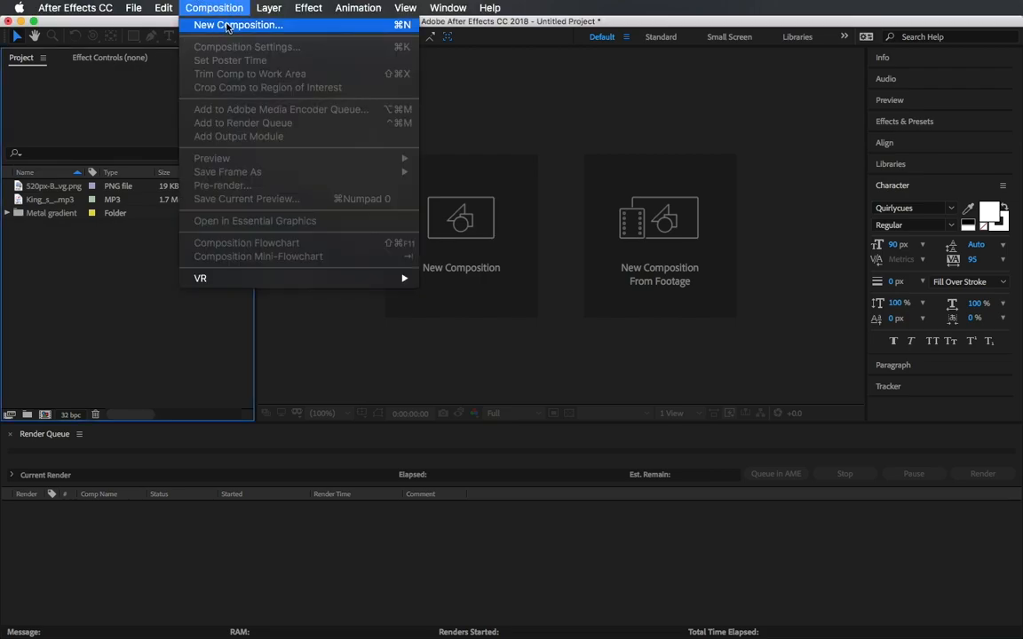
pyautogui.click(246, 27)
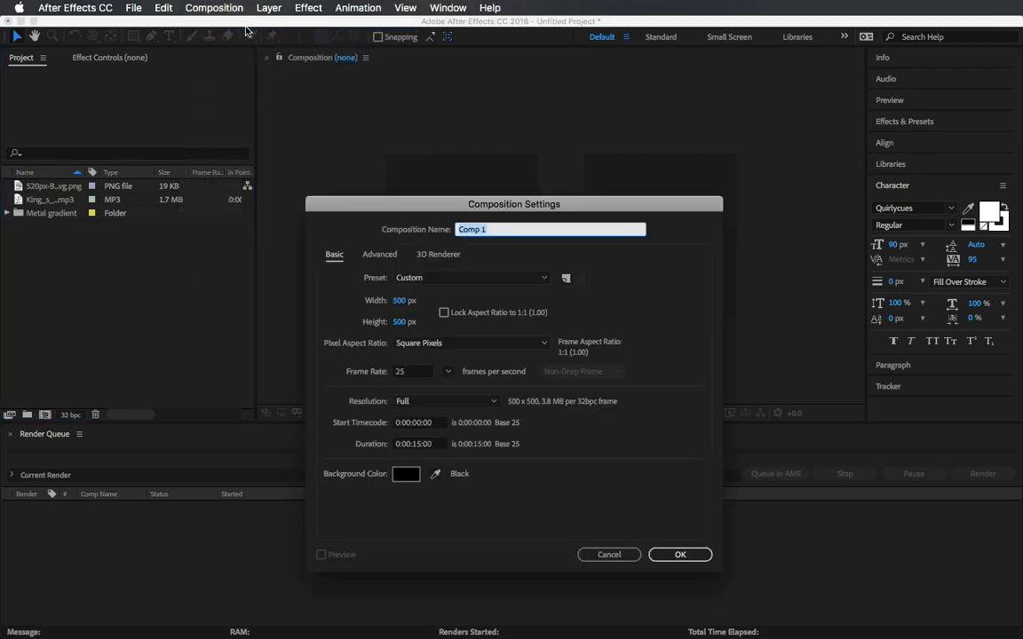
pyautogui.moveTo(498, 197); pyautogui.dragTo(494, 99)
pyautogui.write('Lo')
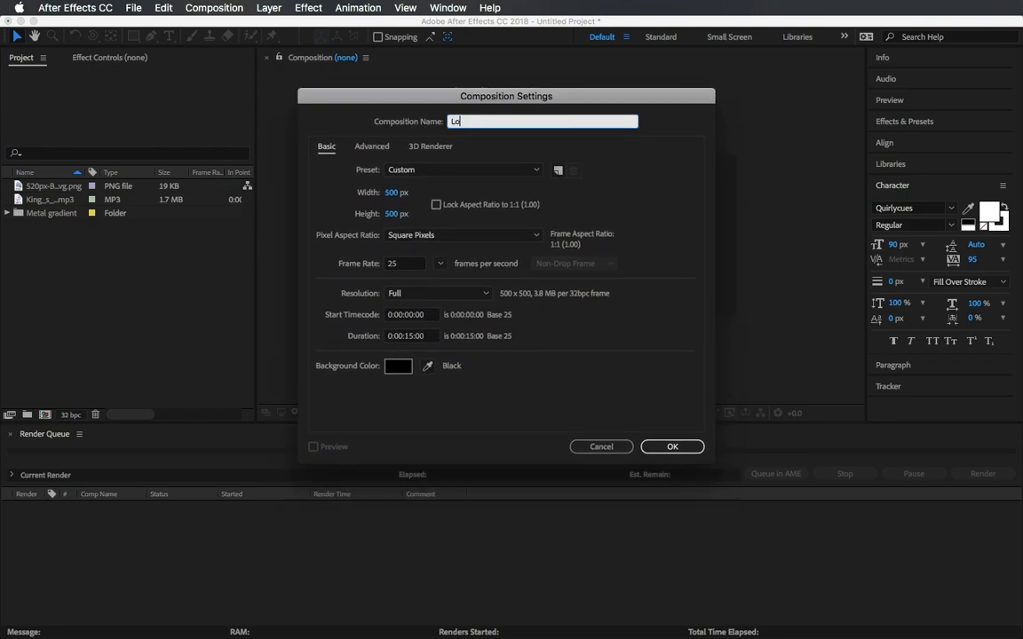
pyautogui.write('go')
pyautogui.click(661, 449)
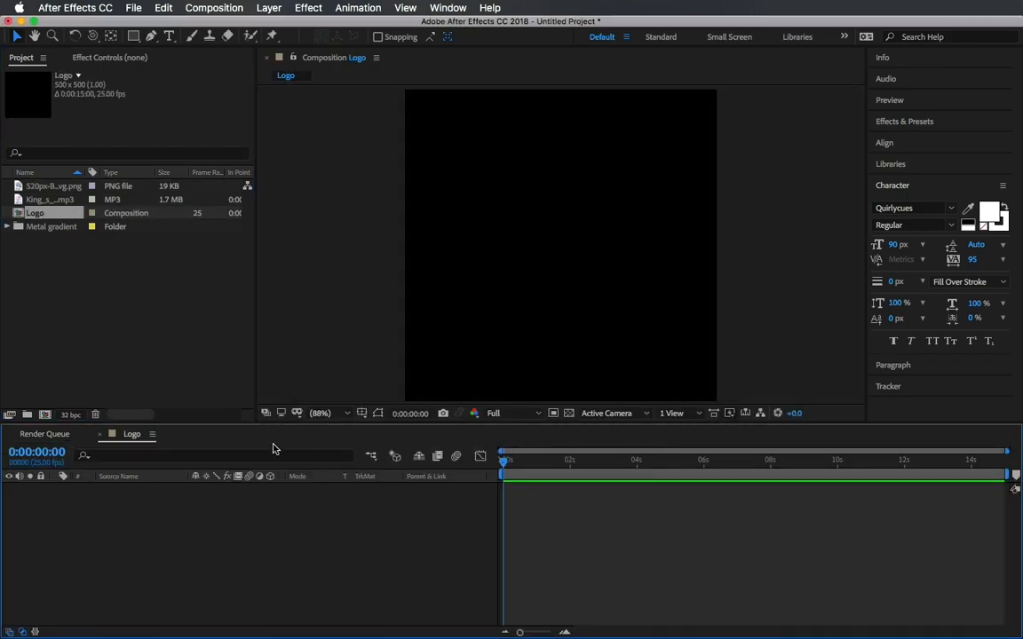
# Create a second composition of 1920 × 1080 px named Ass.
pyautogui.click(44, 414)
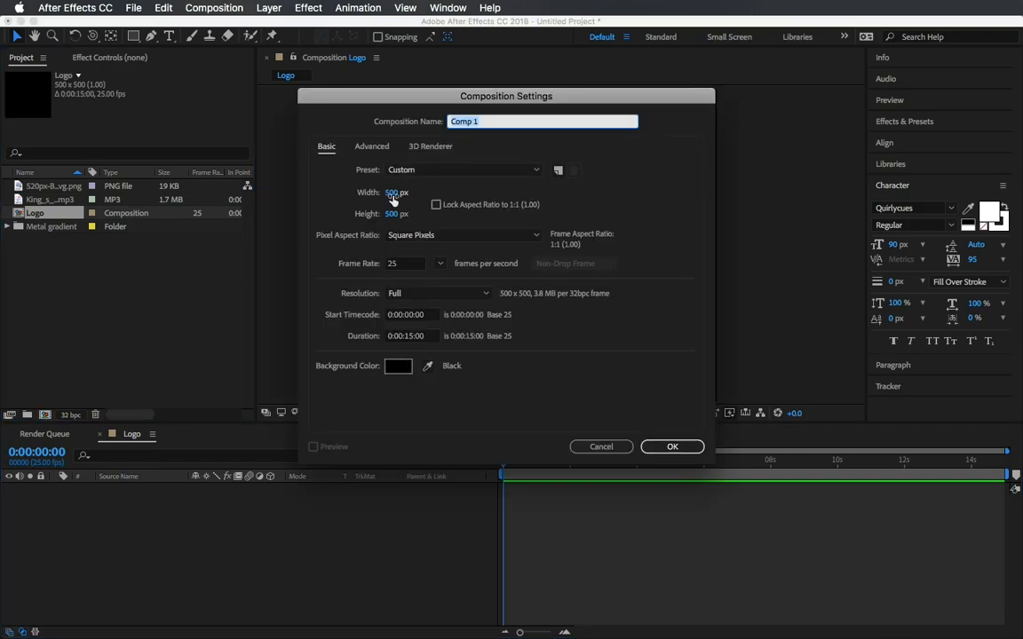
pyautogui.click(393, 195)
pyautogui.write('1920')
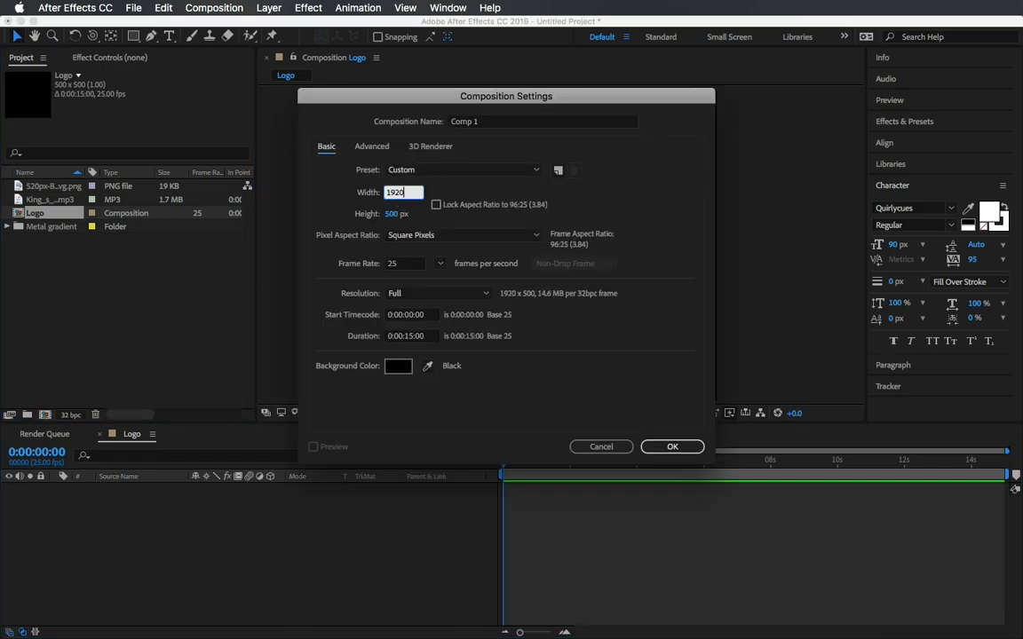
pyautogui.press('Tab')
pyautogui.write('10')
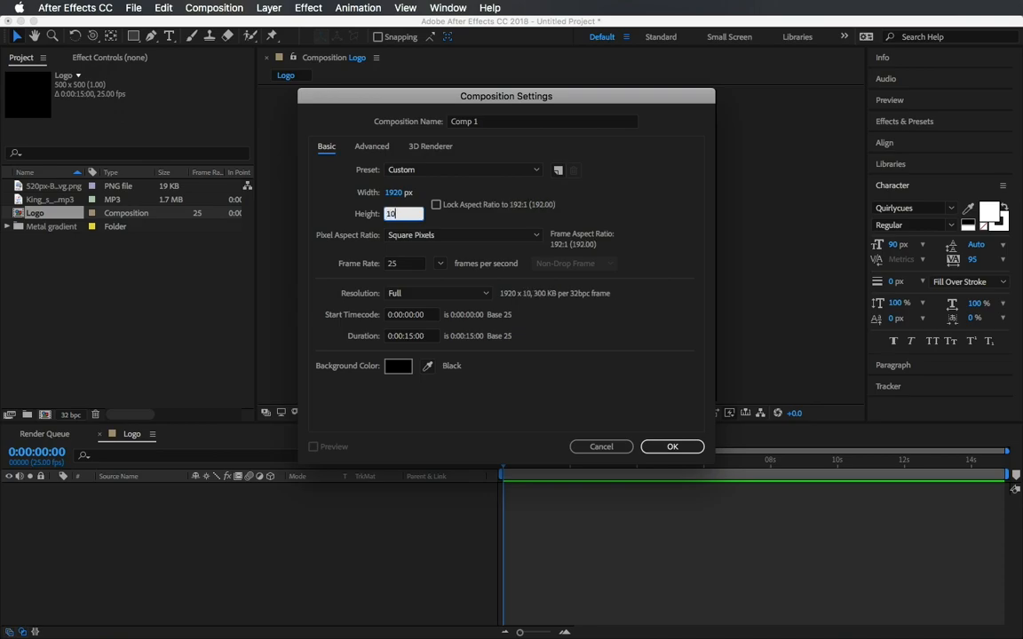
pyautogui.write('80')
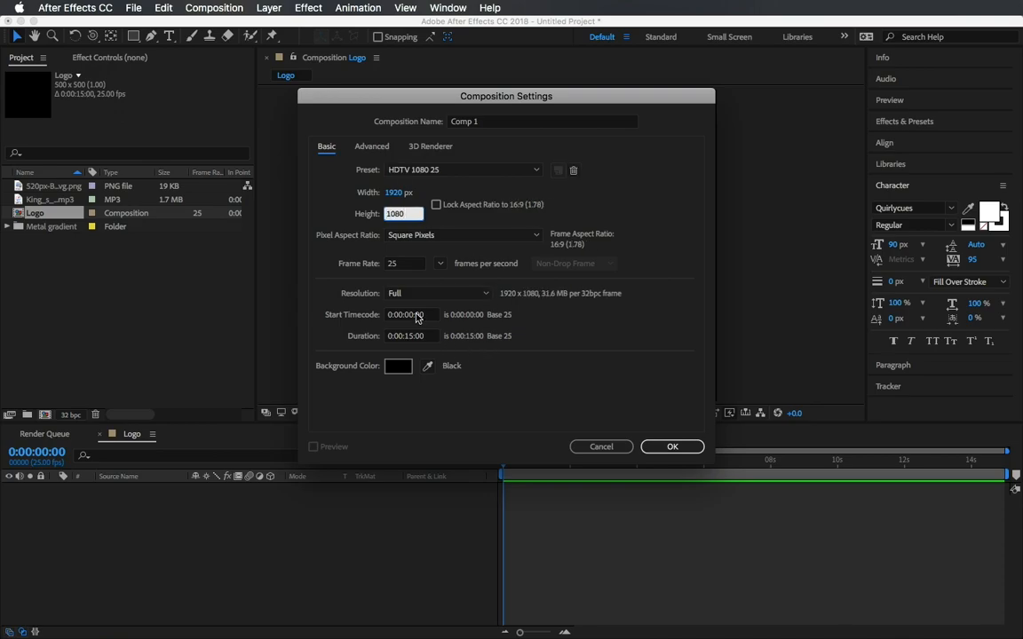
pyautogui.click(525, 125)
pyautogui.moveTo(525, 125); pyautogui.dragTo(411, 111)
pyautogui.write('Ass')
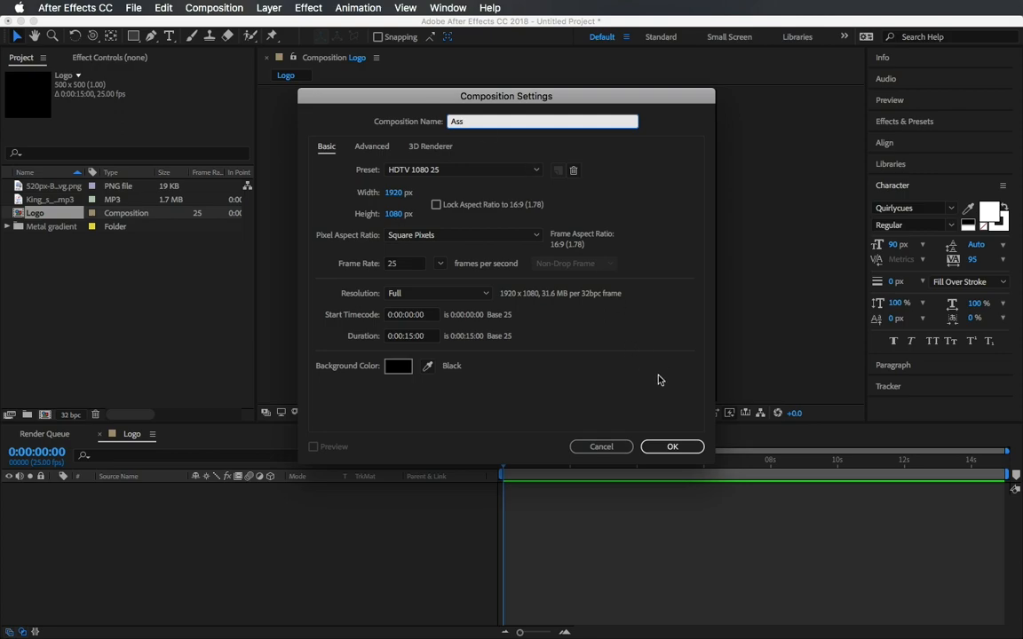
pyautogui.click(672, 447)
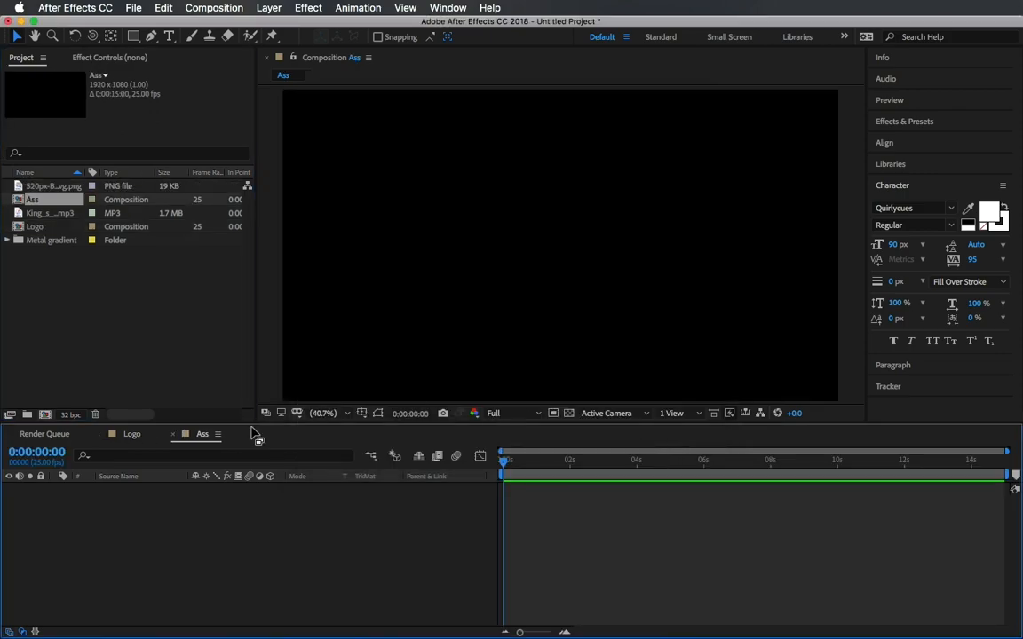
# Open the Logo composition and add the biohazard PNG image to its timeline.
pyautogui.click(132, 434)
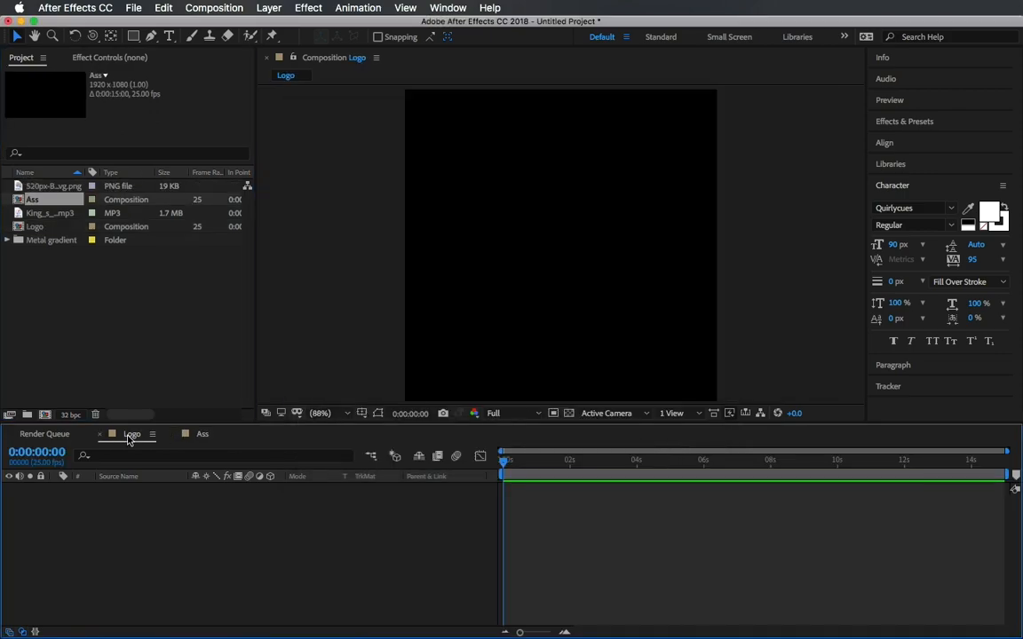
pyautogui.click(72, 270)
pyautogui.click(53, 189)
pyautogui.moveTo(53, 188); pyautogui.dragTo(111, 516)
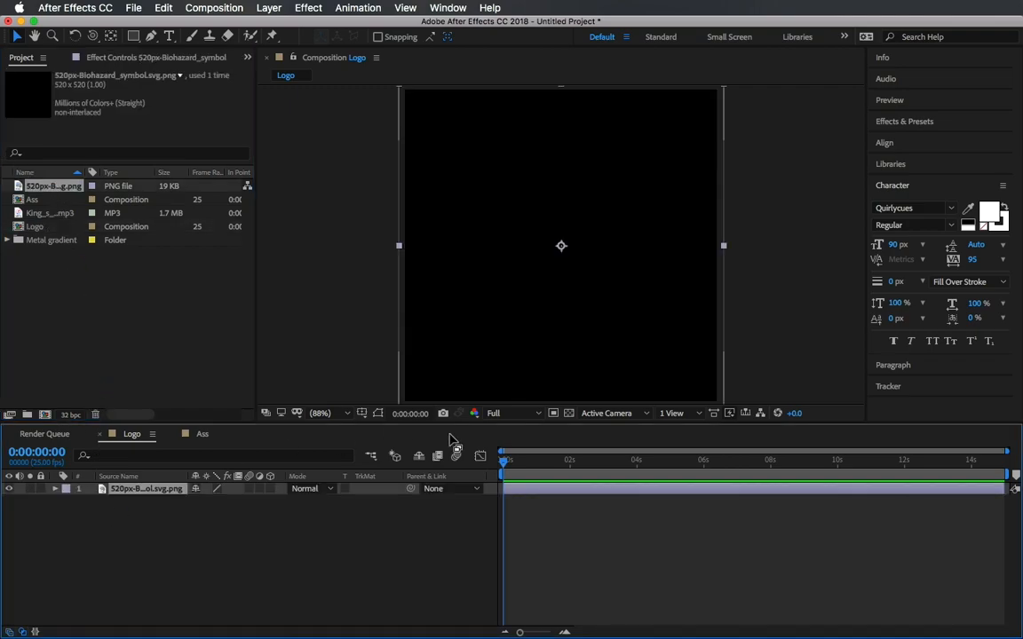
# Turn on the transparency grid and scale the biohazard layer to 60%.
pyautogui.click(569, 413)
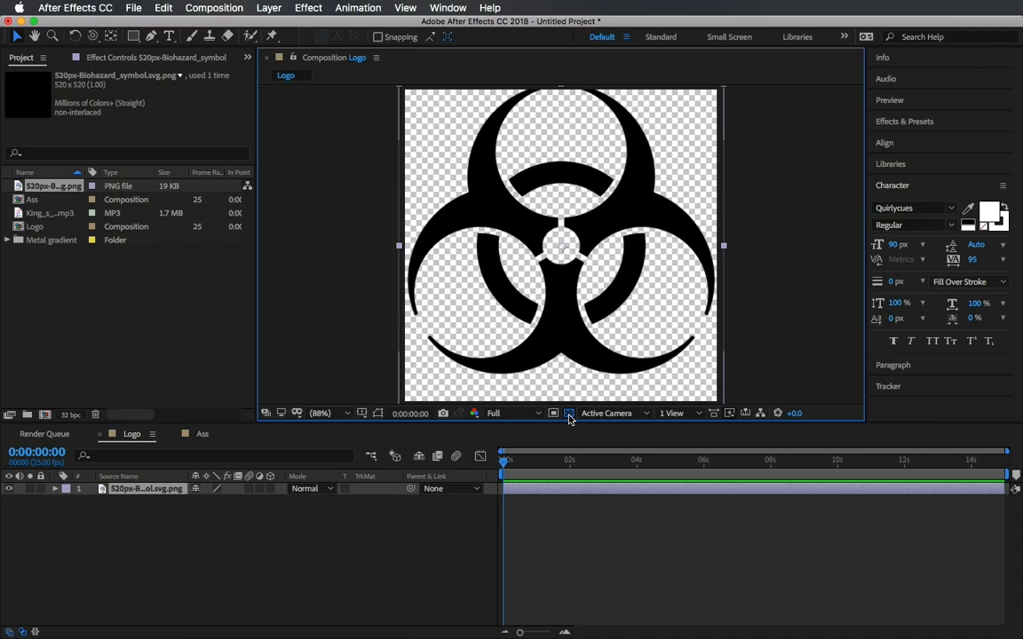
pyautogui.click(164, 489)
pyautogui.press('s')
pyautogui.moveTo(189, 500); pyautogui.dragTo(189, 502)
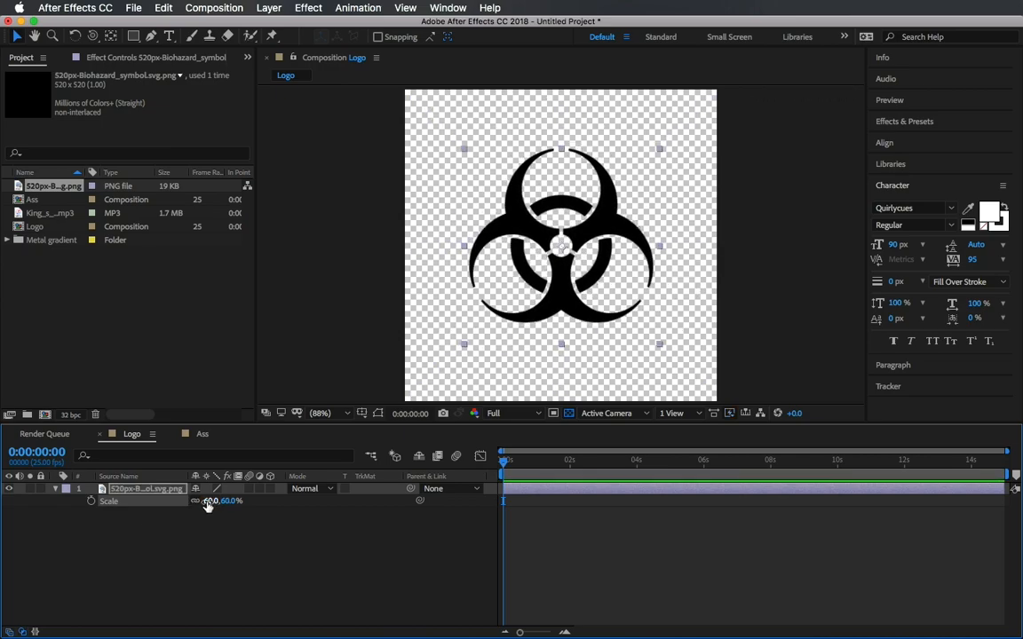
# Switch to the Ass composition and add a new white full-frame solid layer.
pyautogui.click(131, 407)
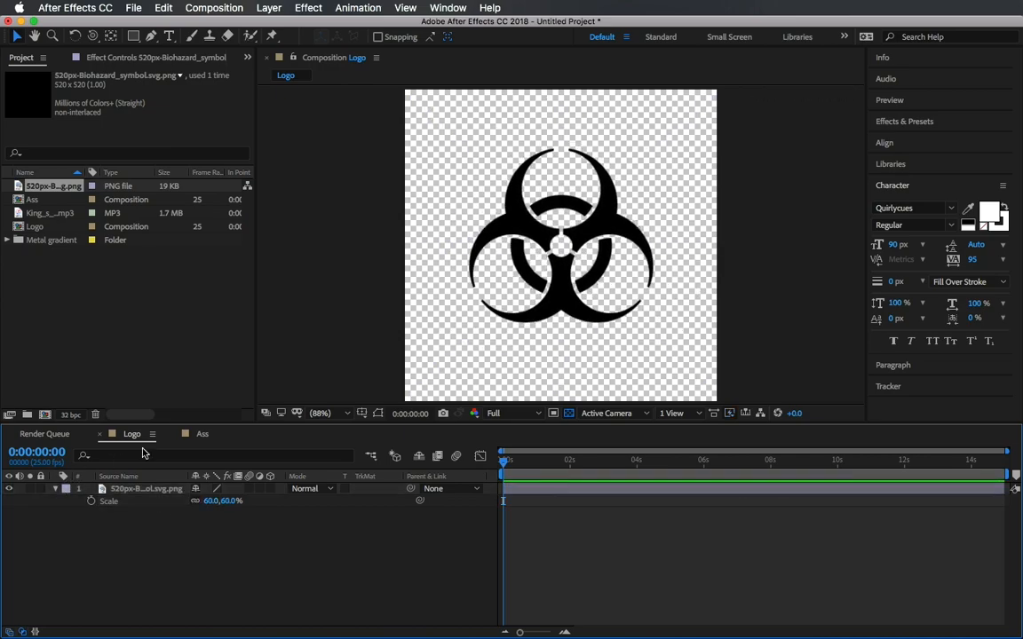
pyautogui.click(203, 435)
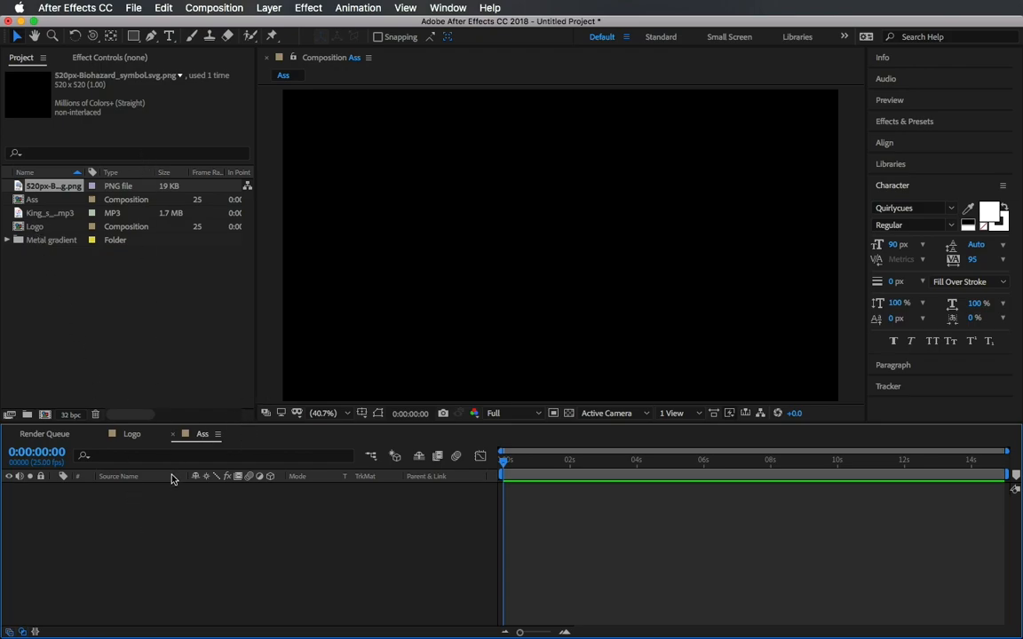
pyautogui.click(132, 7)
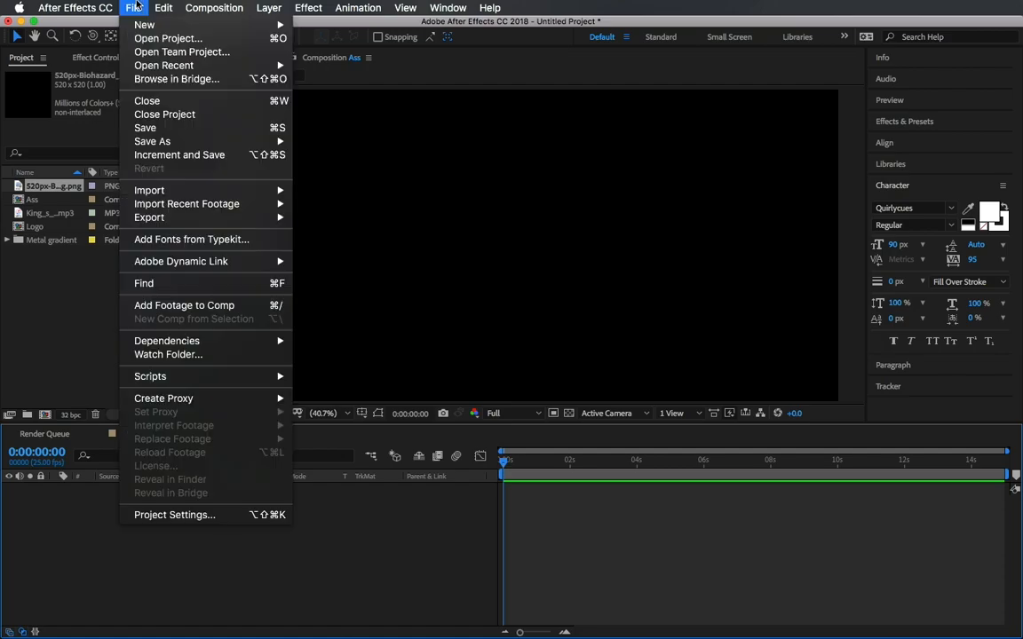
pyautogui.moveTo(146, 26)
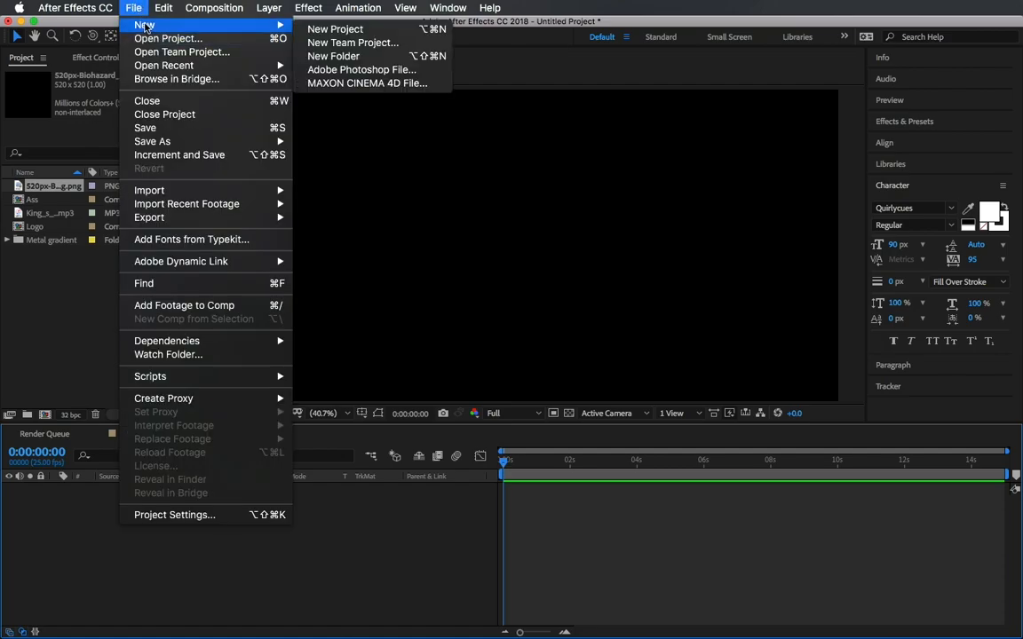
pyautogui.moveTo(240, 8)
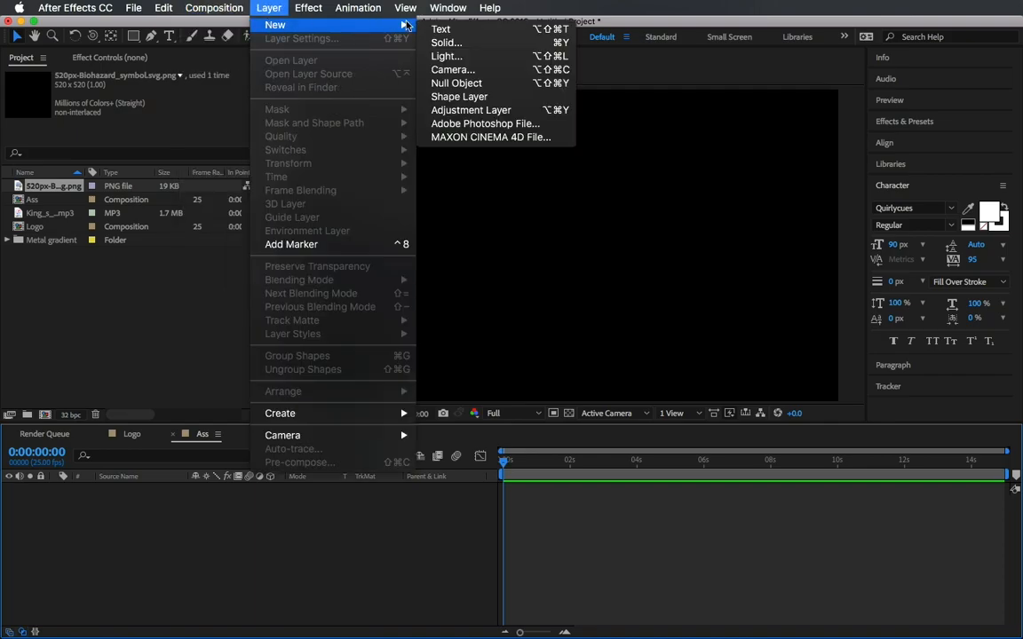
pyautogui.click(510, 44)
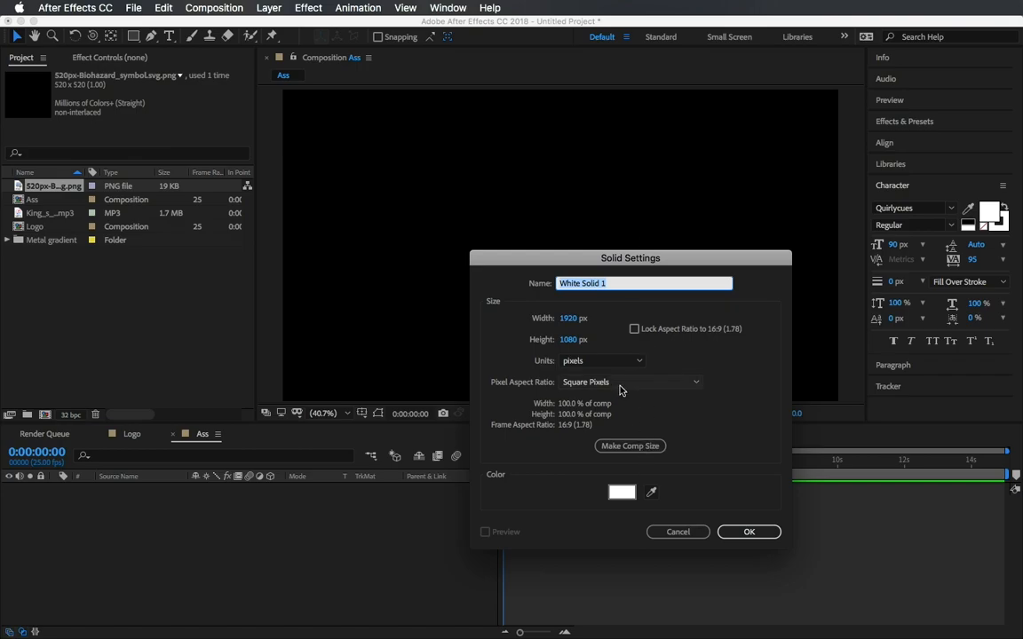
pyautogui.click(622, 492)
pyautogui.click(772, 365)
pyautogui.click(864, 349)
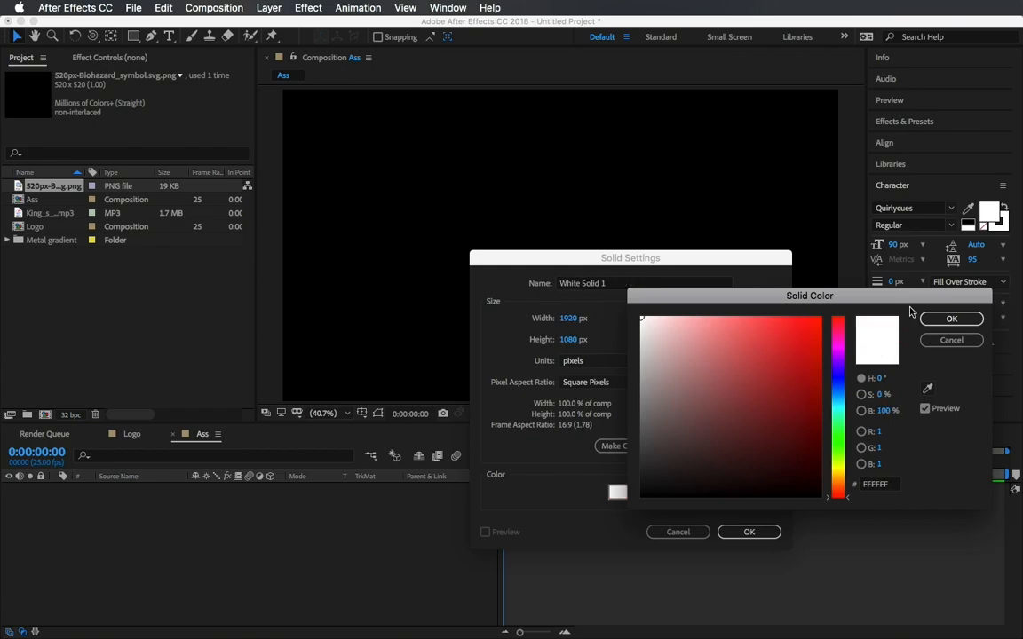
pyautogui.click(951, 319)
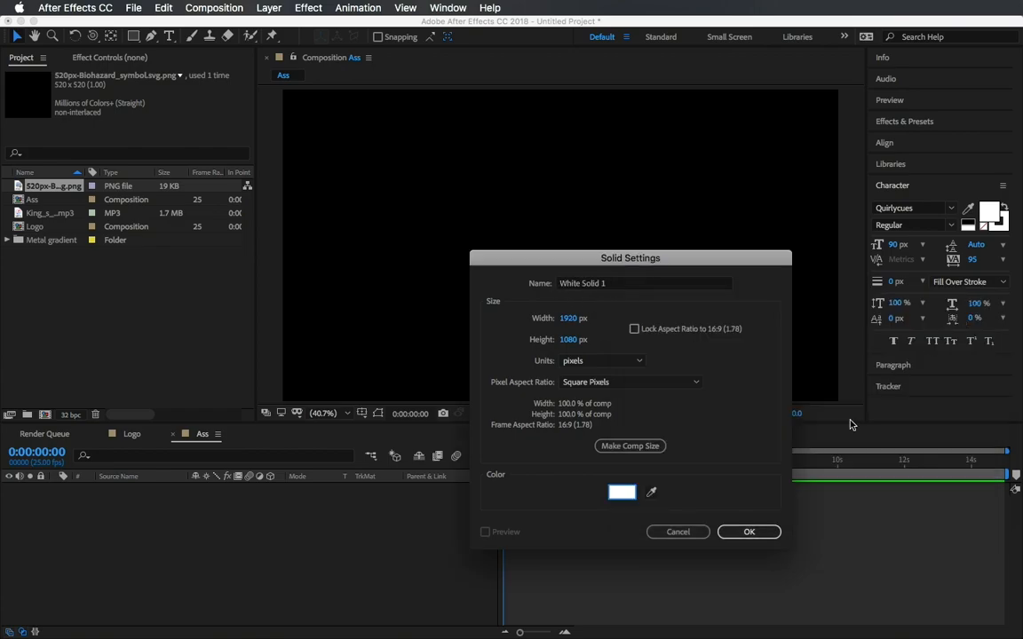
pyautogui.click(748, 531)
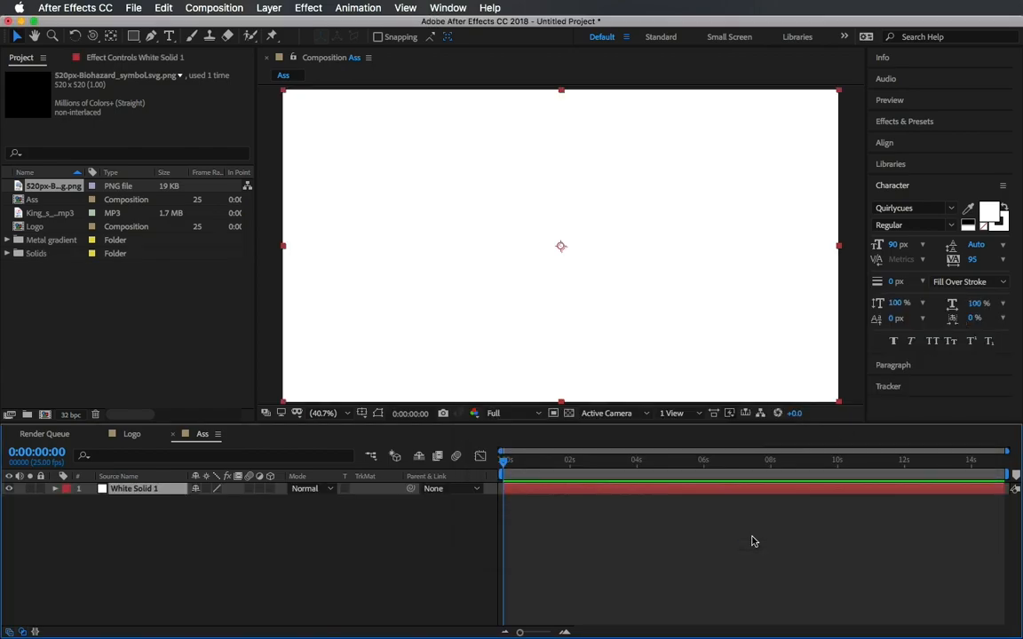
# Place the Logo composition into the Ass timeline above the solid and make it a 3D layer.
pyautogui.click(36, 227)
pyautogui.moveTo(59, 232); pyautogui.dragTo(129, 490)
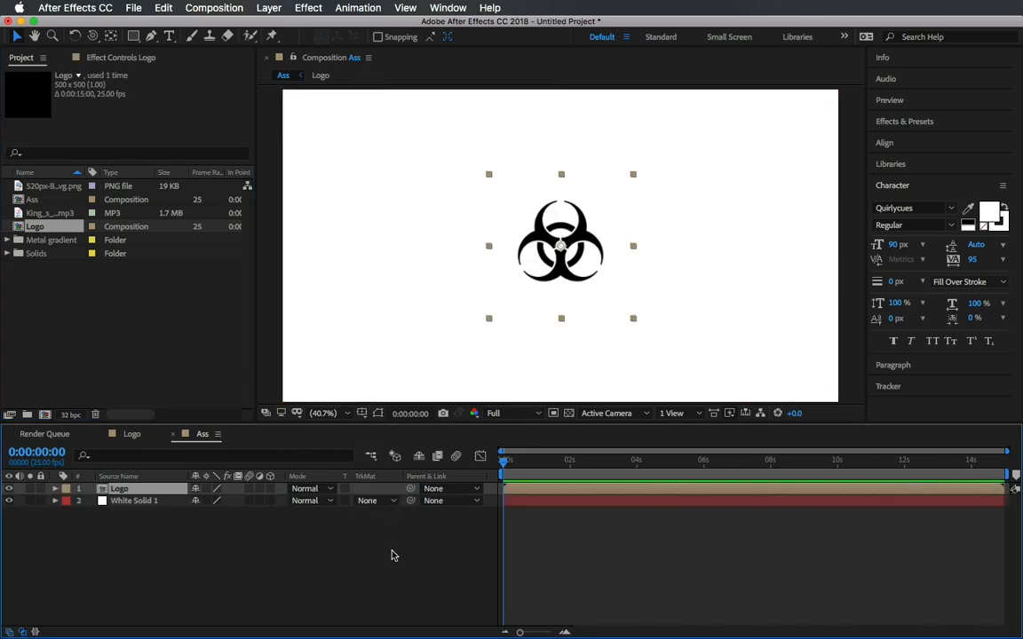
pyautogui.click(393, 555)
pyautogui.click(115, 490)
pyautogui.click(55, 489)
pyautogui.click(67, 500)
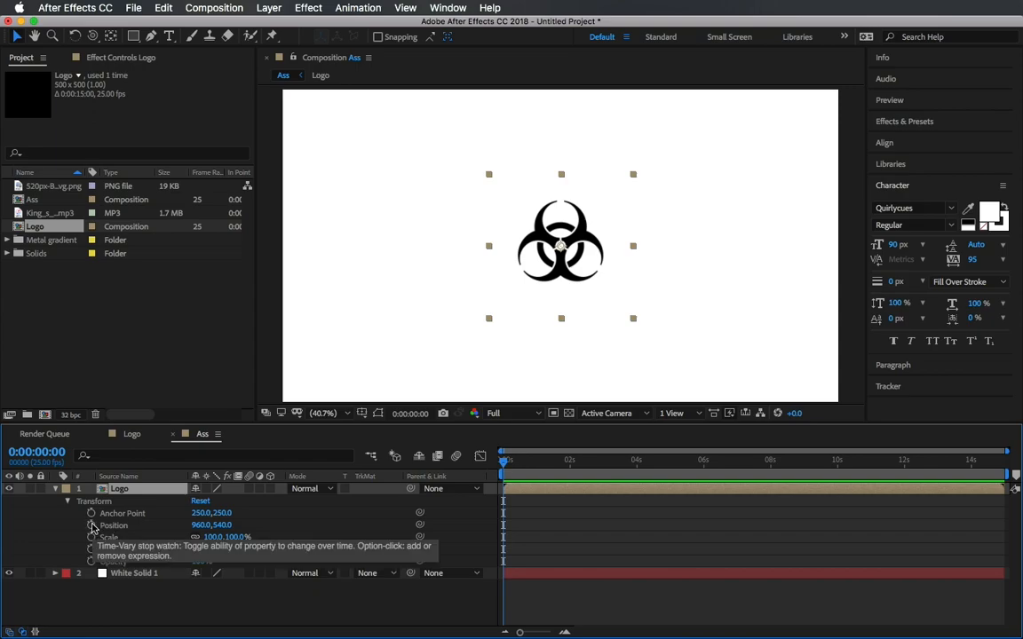
pyautogui.click(270, 489)
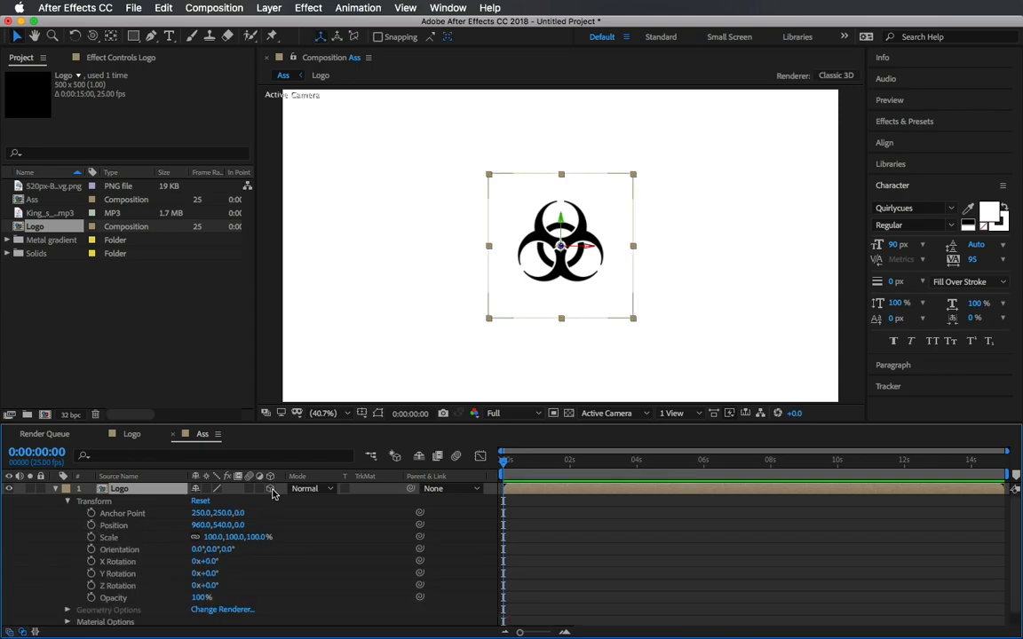
# Add the expression [position[0],position[1],index] to the Logo layer's Position property.
pyautogui.keyDown('alt'); pyautogui.click(90, 526); pyautogui.keyUp('alt')
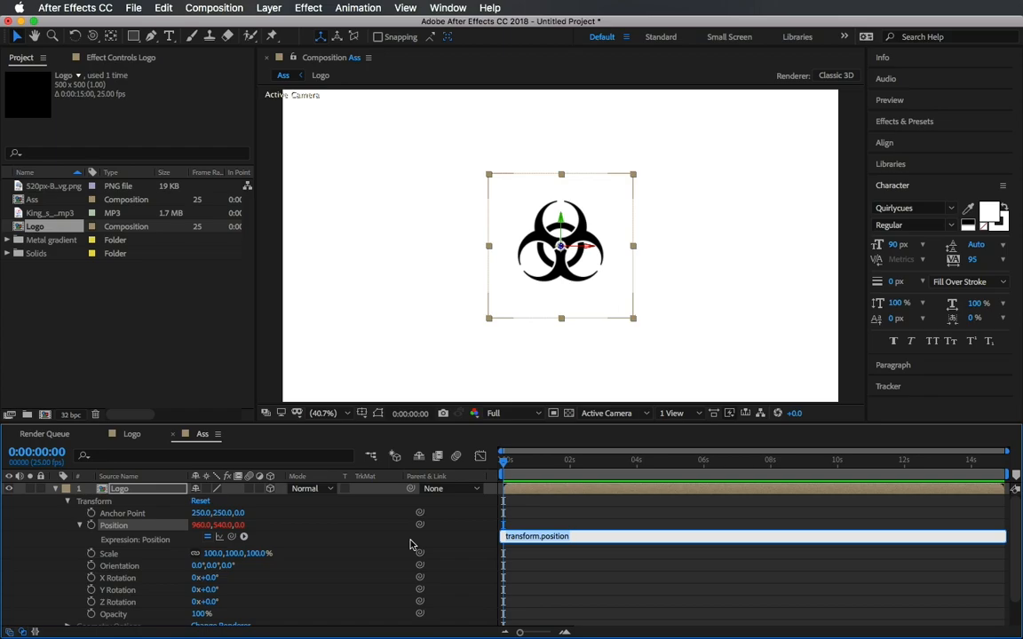
pyautogui.press('BackSpace')
pyautogui.write('[position')
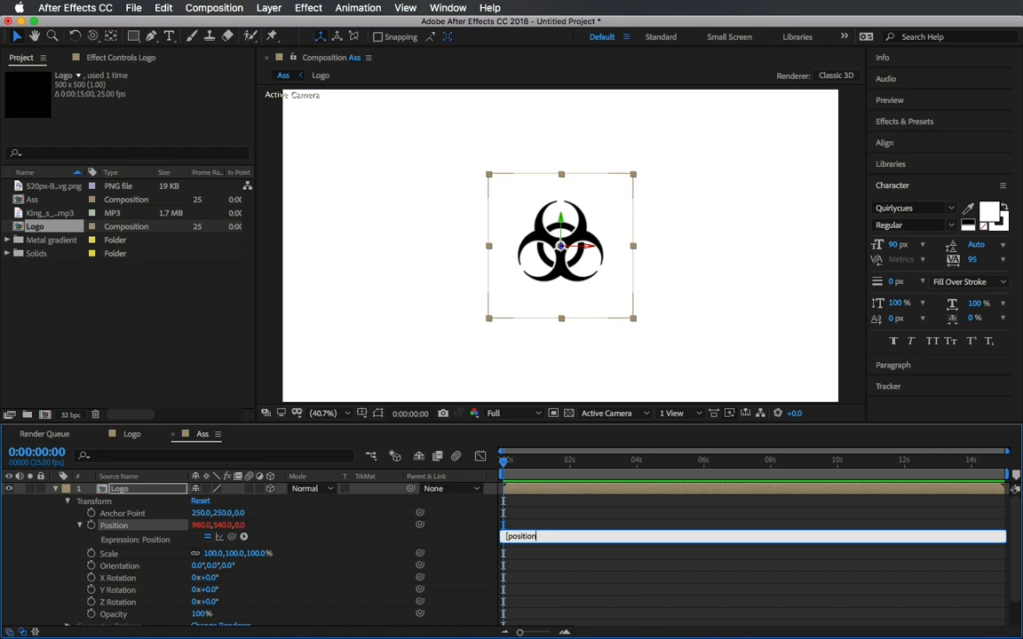
pyautogui.write('[0],position[1],index')
pyautogui.click(524, 441)
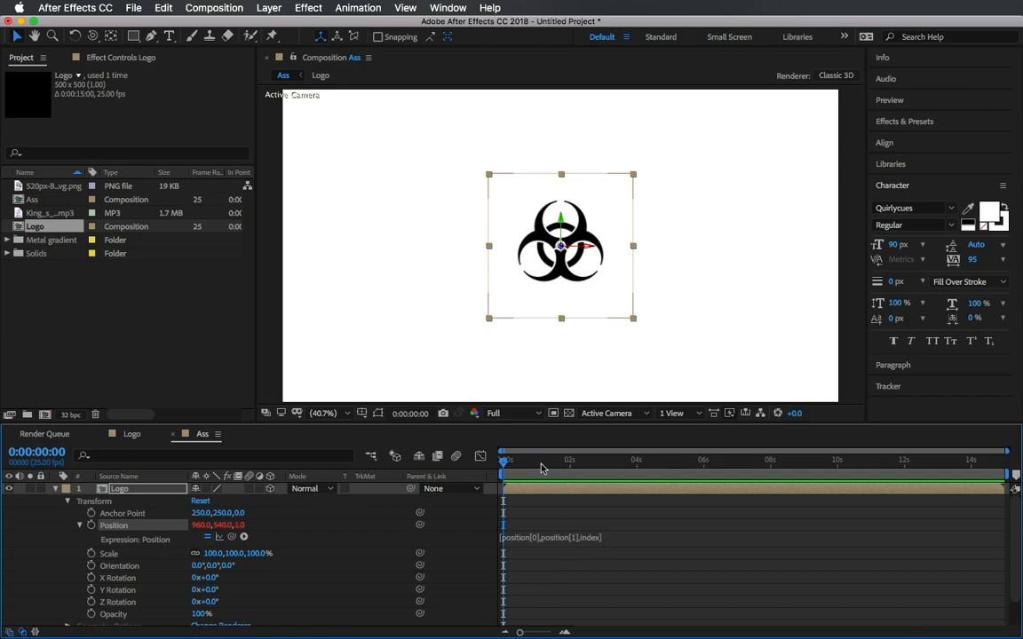
# Collapse the Logo layer and duplicate it repeatedly to build a stack of Logo layers.
pyautogui.click(55, 490)
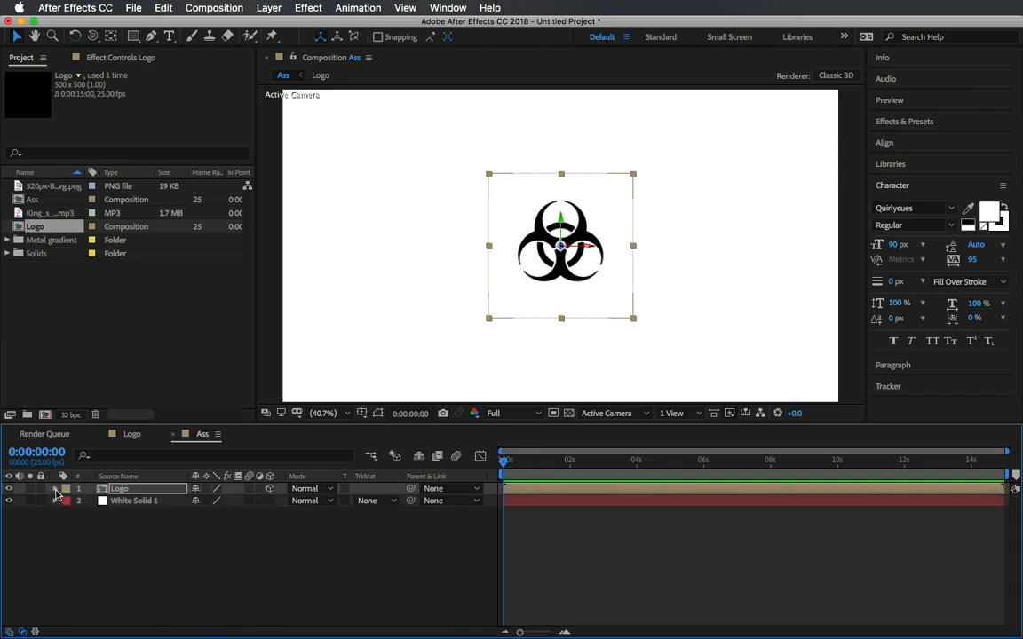
pyautogui.click(122, 491)
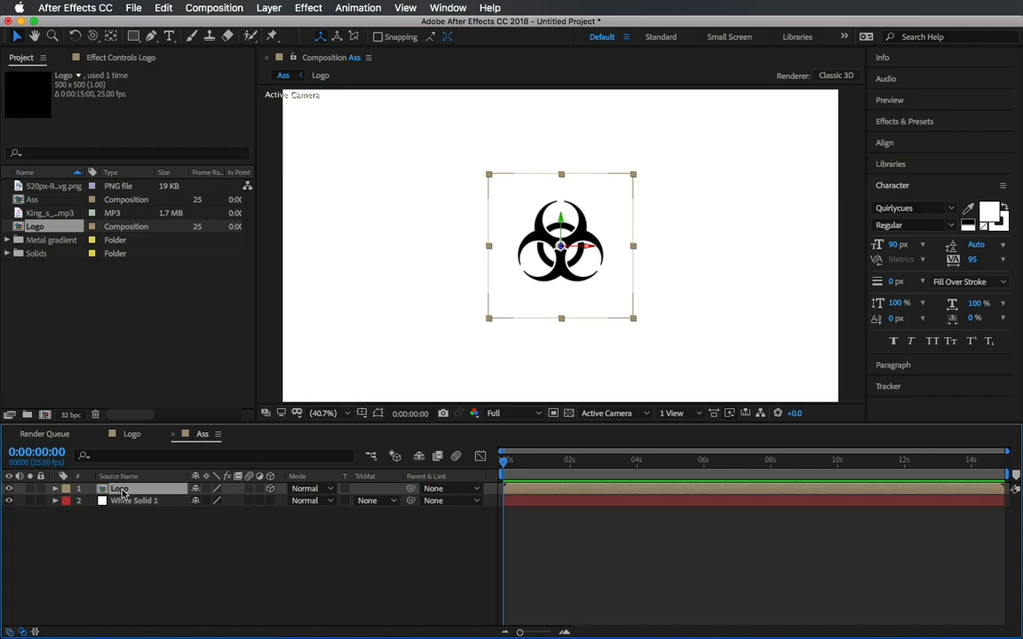
pyautogui.hotkey('ctrl', 'd')
pyautogui.hotkey('ctrl', 'd')
pyautogui.hotkey('ctrl', 'd')
pyautogui.hotkey('ctrl', 'd')
pyautogui.hotkey('ctrl', 'd')
pyautogui.hotkey('ctrl', 'd')
pyautogui.hotkey('ctrl', 'd')
pyautogui.hotkey('ctrl', 'd')
pyautogui.hotkey('ctrl', 'd')
pyautogui.hotkey('ctrl', 'd')
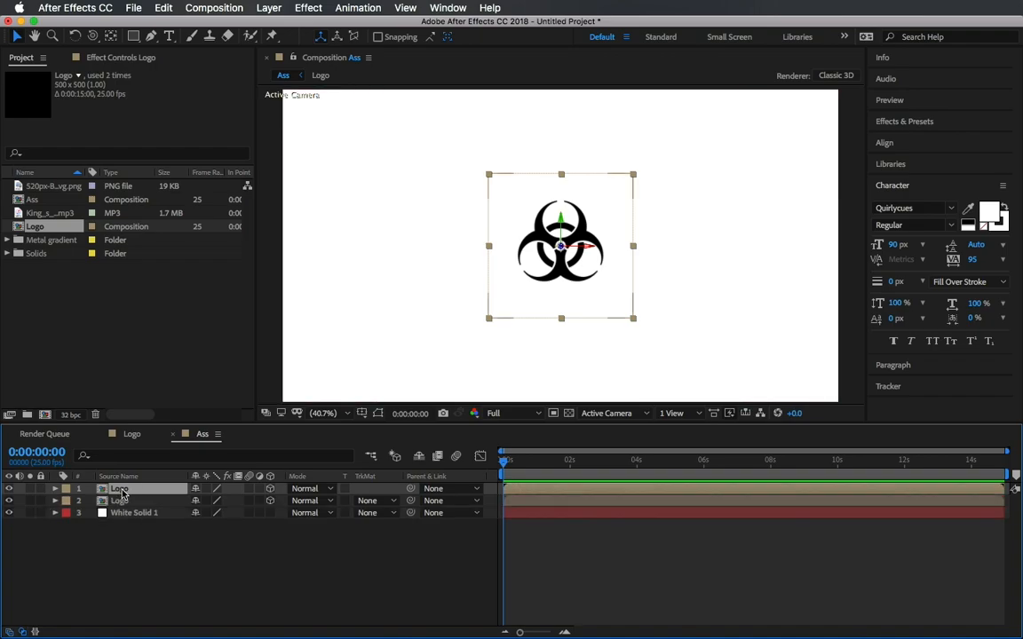
pyautogui.hotkey('ctrl', 'd')
pyautogui.hotkey('ctrl', 'd')
pyautogui.hotkey('ctrl', 'd')
pyautogui.hotkey('ctrl', 'd')
pyautogui.hotkey('ctrl', 'd')
pyautogui.hotkey('ctrl', 'd')
pyautogui.hotkey('ctrl', 'd')
pyautogui.hotkey('ctrl', 'd')
pyautogui.hotkey('ctrl', 'd')
pyautogui.hotkey('ctrl', 'd')
pyautogui.hotkey('ctrl', 'd')
pyautogui.hotkey('ctrl', 'd')
pyautogui.hotkey('ctrl', 'd')
pyautogui.hotkey('ctrl', 'd')
pyautogui.hotkey('ctrl', 'd')
pyautogui.hotkey('ctrl', 'd')
pyautogui.hotkey('ctrl', 'd')
pyautogui.hotkey('ctrl', 'd')
pyautogui.hotkey('ctrl', 'd')
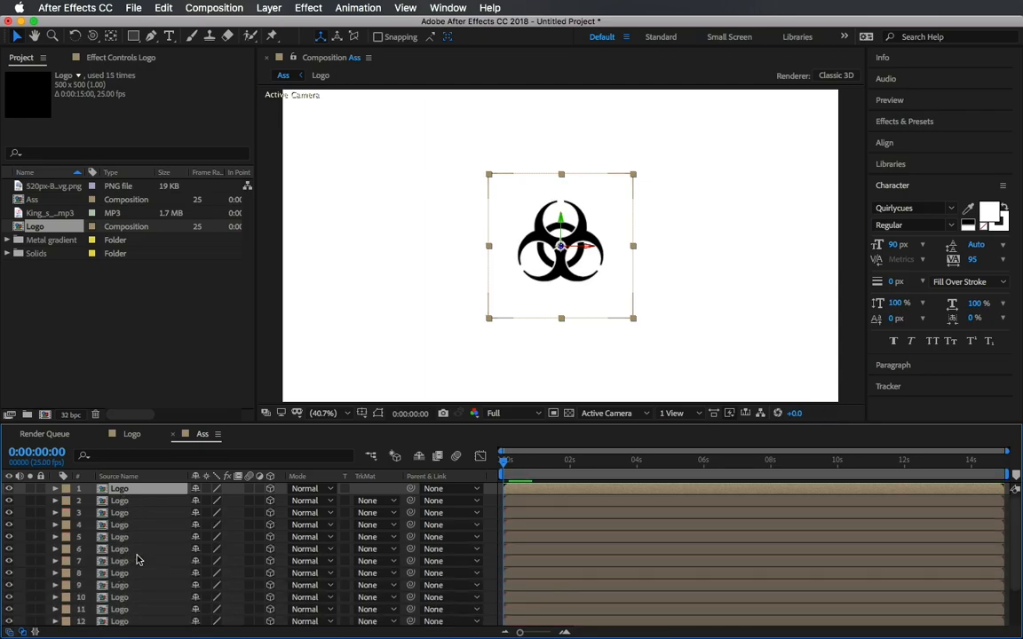
pyautogui.press('super+d')
pyautogui.press('super+d')
pyautogui.press('super+d')
pyautogui.press('super+d')
pyautogui.scroll(-10, 137, 557)
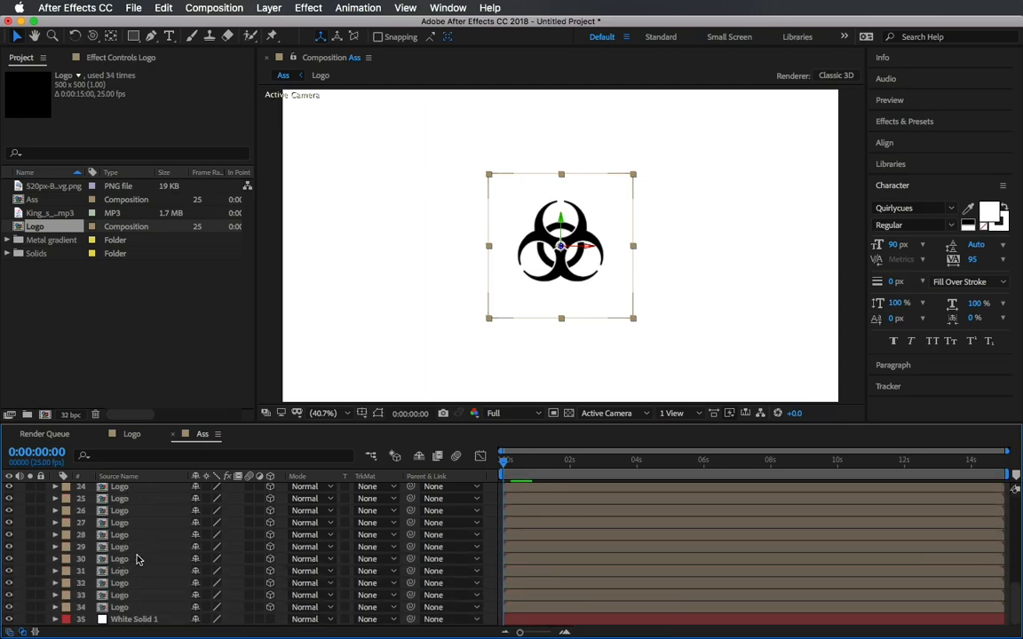
# Duplicate the bottom Logo layer three more times to extend the stack of Logo layers.
pyautogui.click(137, 610)
pyautogui.press('super+d')
pyautogui.press('super+d')
pyautogui.press('super+d')
pyautogui.press('super+d')
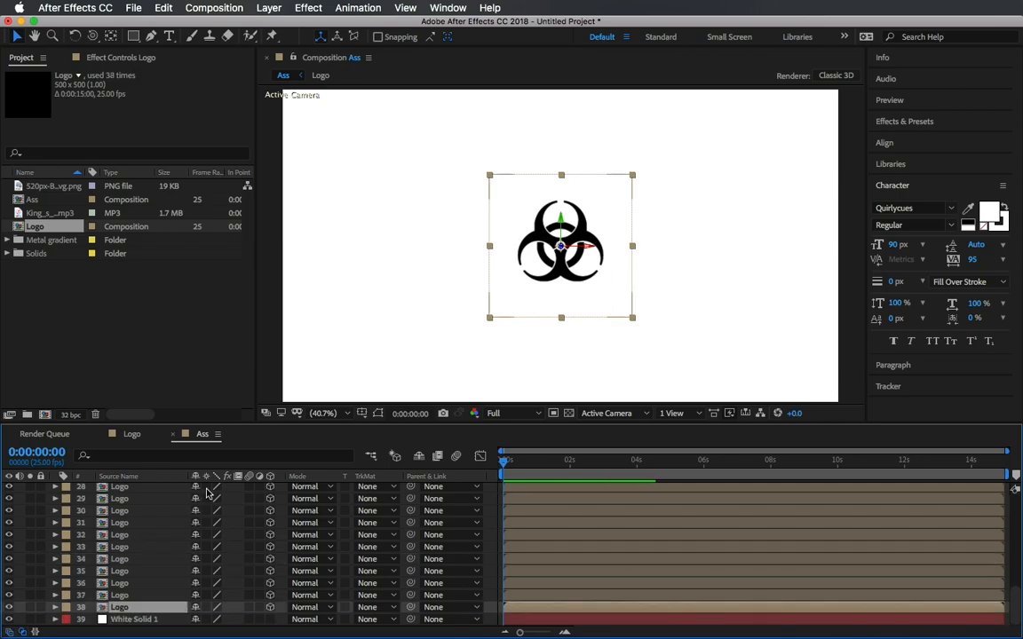
# Add a new Two-Node camera named Cam 1 using the 50mm preset.
pyautogui.scroll(15, 145, 506)
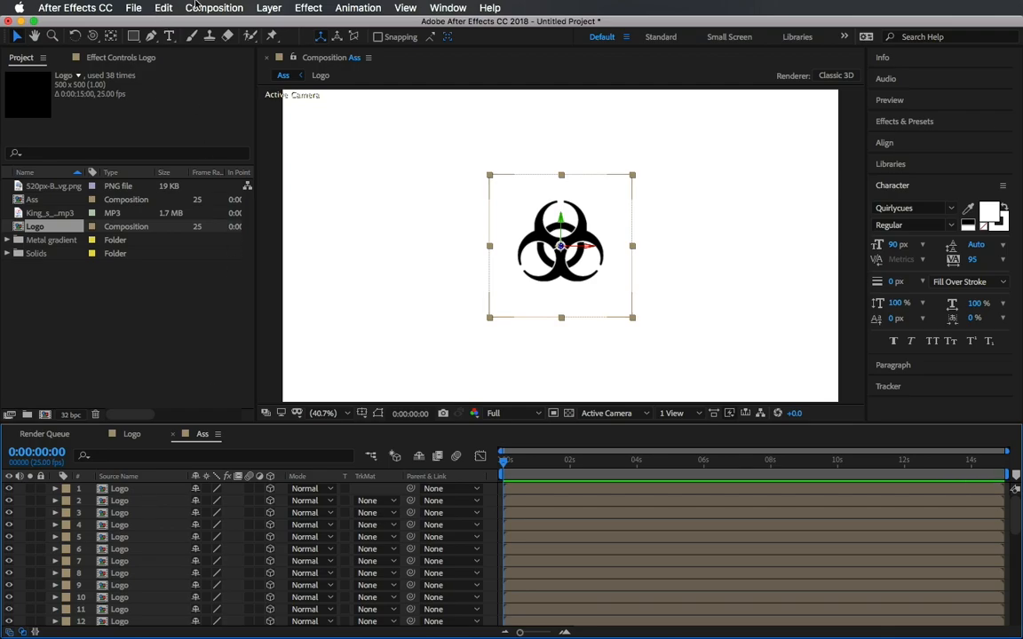
pyautogui.click(269, 9)
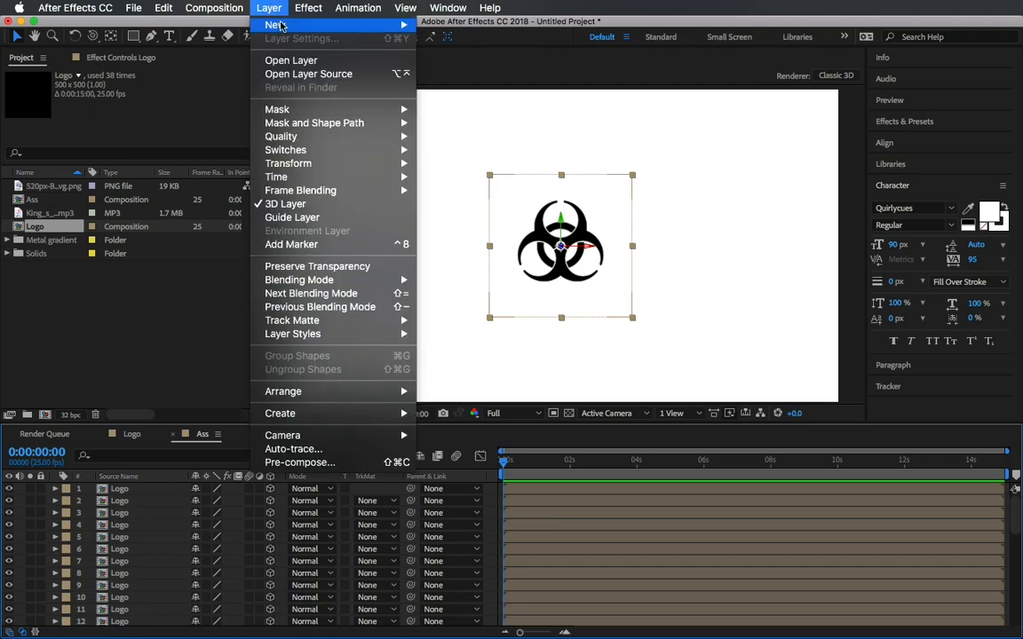
pyautogui.moveTo(293, 25)
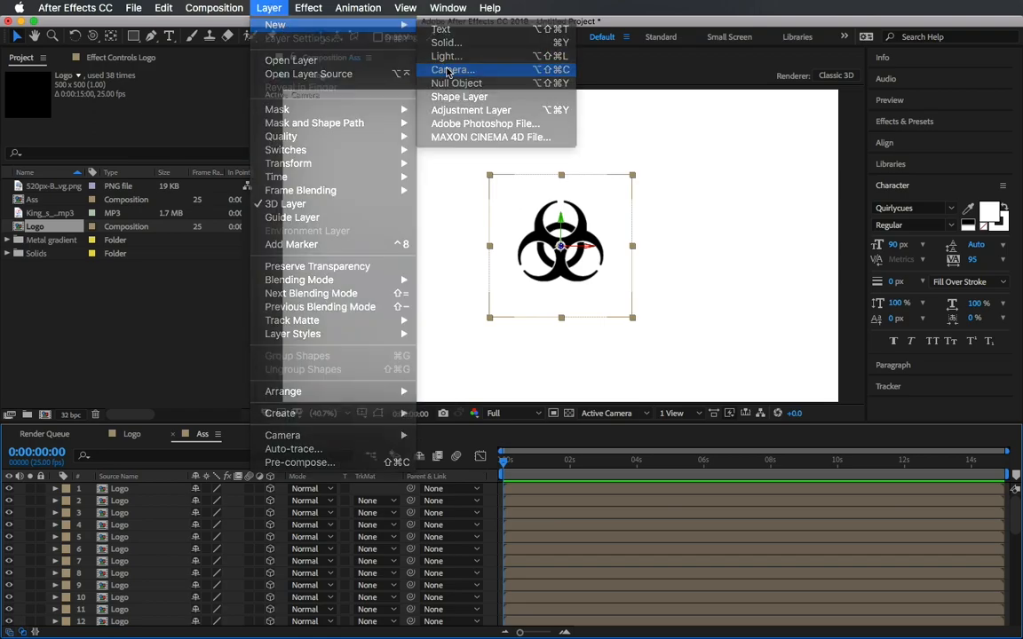
pyautogui.click(448, 70)
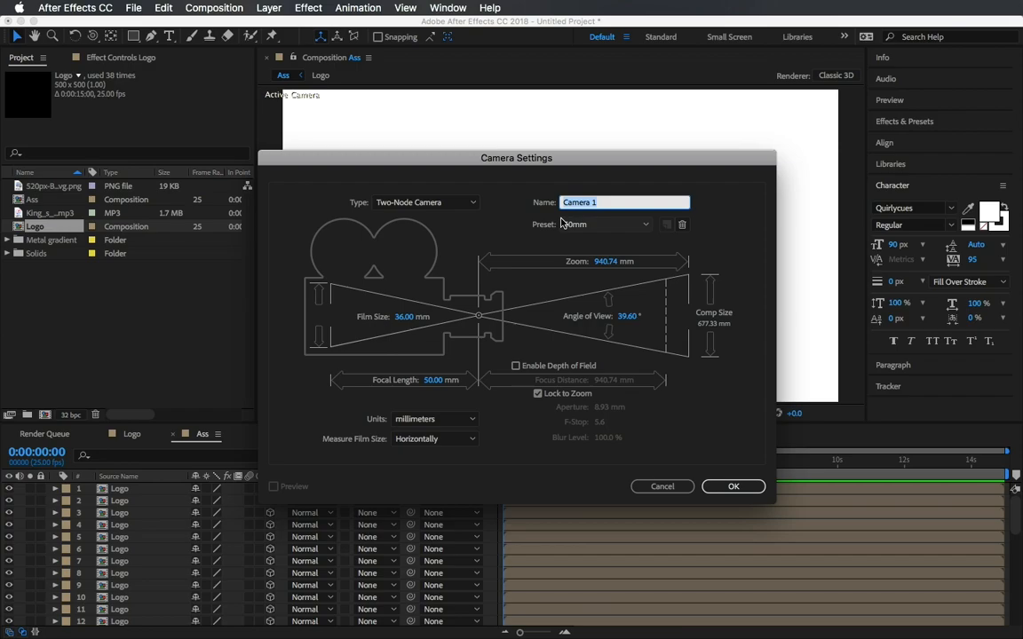
pyautogui.write('C')
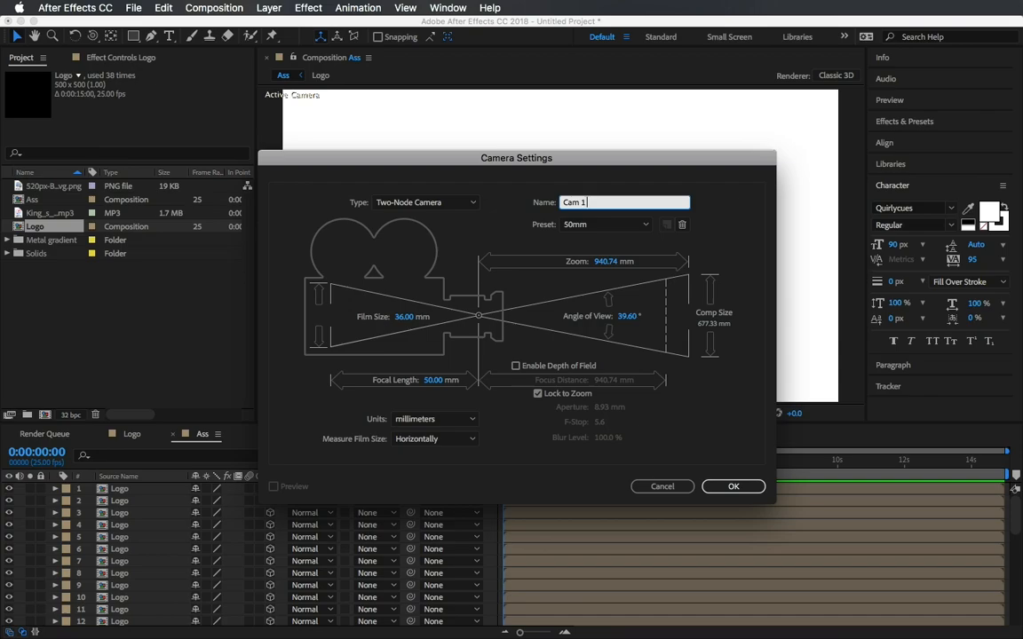
pyautogui.click(734, 487)
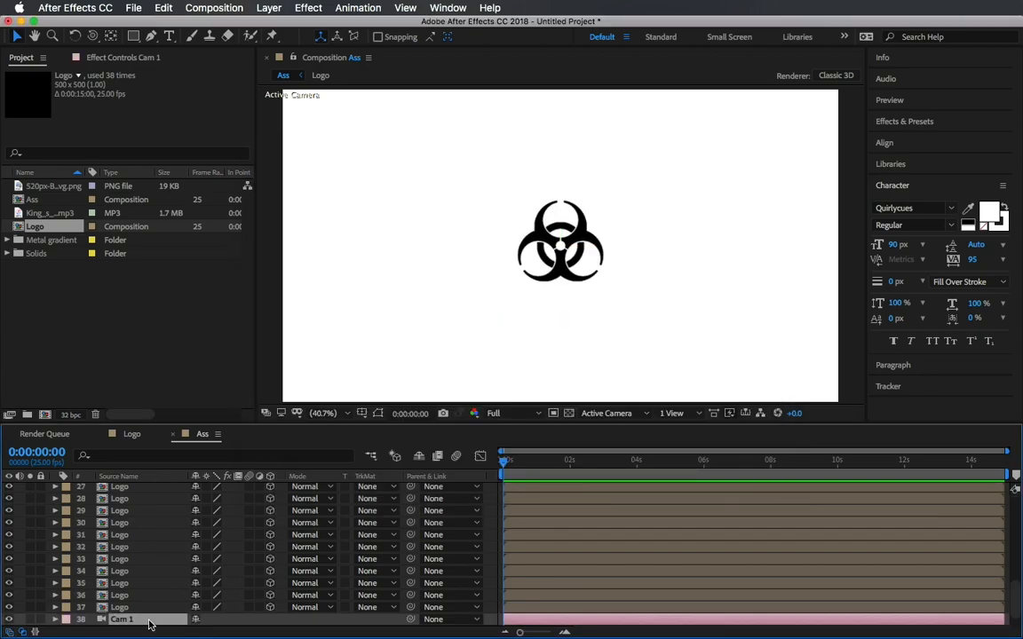
# Move Cam 1 to the top of the layer stack and orbit the camera to view the logo at an angle.
pyautogui.moveTo(150, 624); pyautogui.dragTo(141, 489)
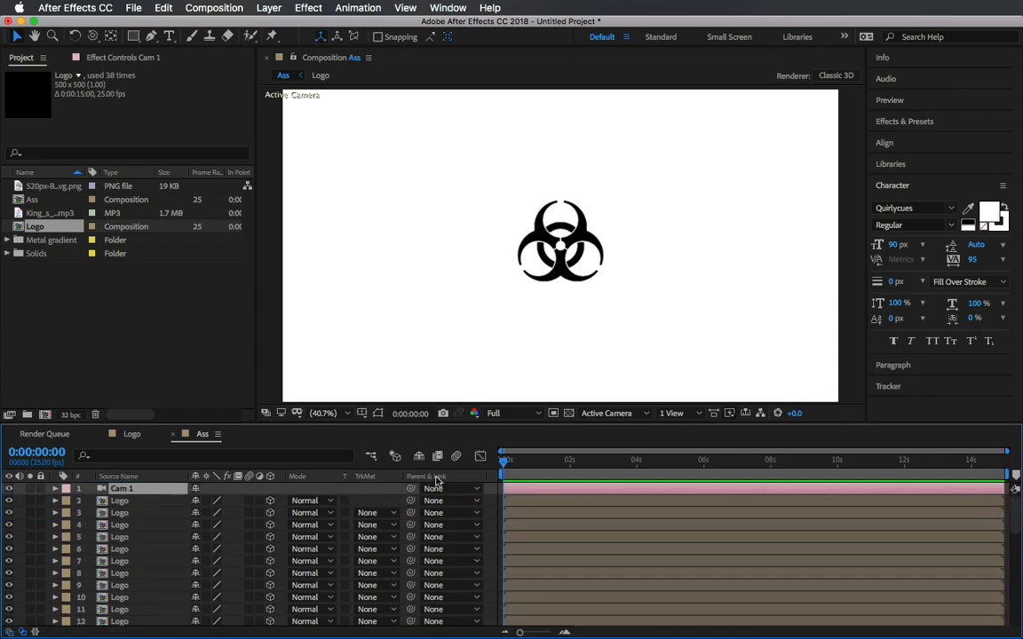
pyautogui.press('c')
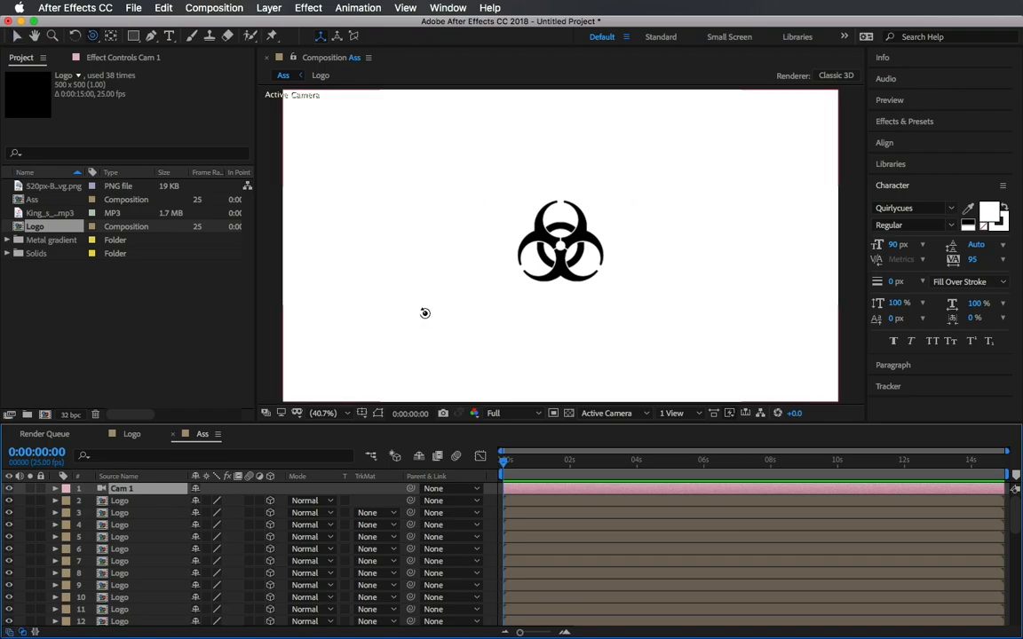
pyautogui.click(444, 304)
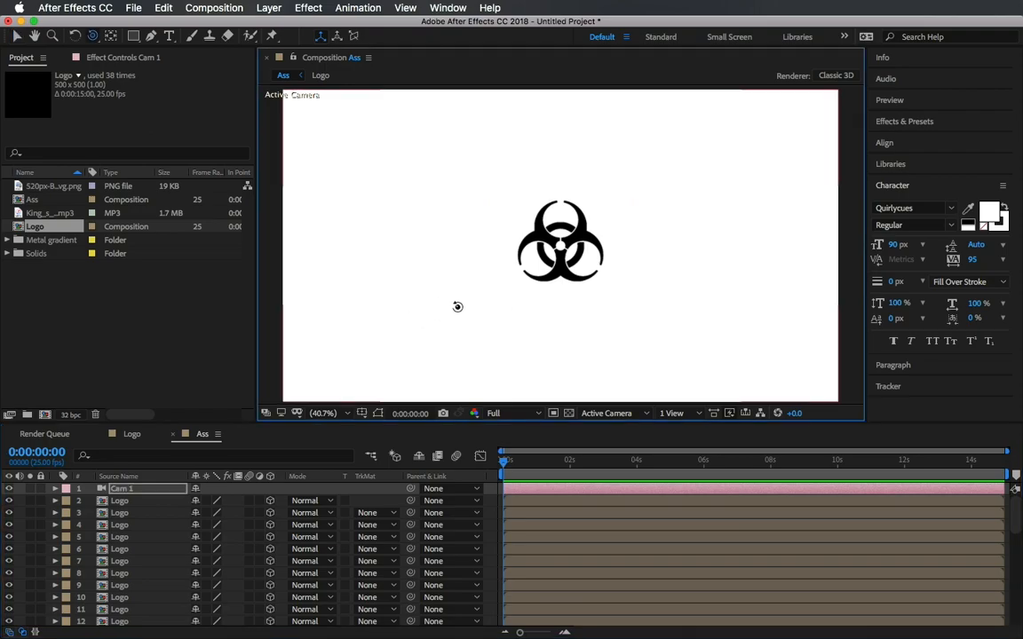
pyautogui.moveTo(481, 306); pyautogui.dragTo(502, 421)
pyautogui.click(500, 415)
pyautogui.click(518, 493)
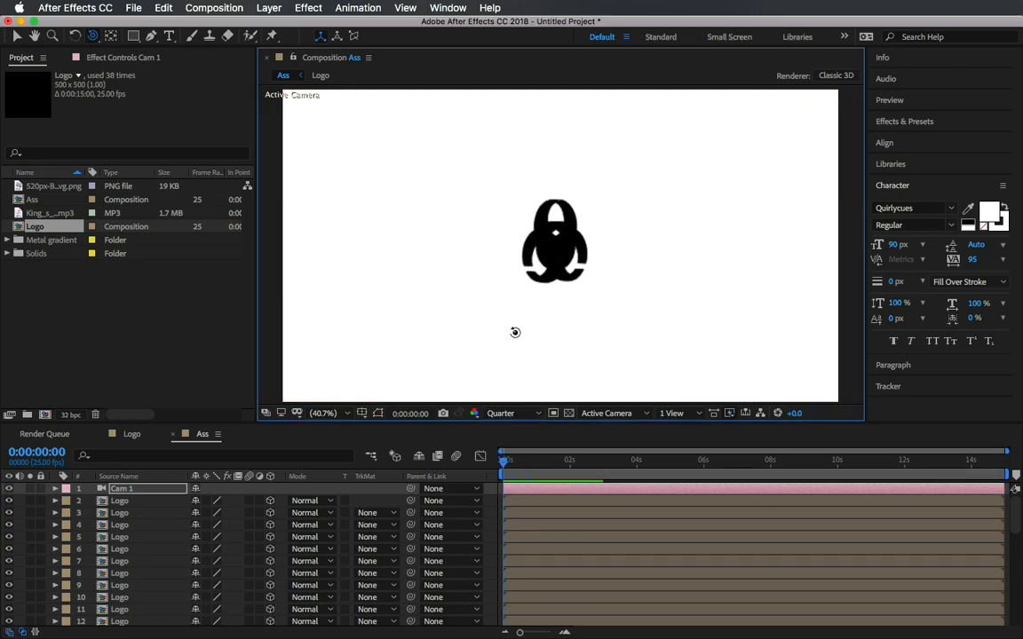
pyautogui.press('/')
pyautogui.press('v')
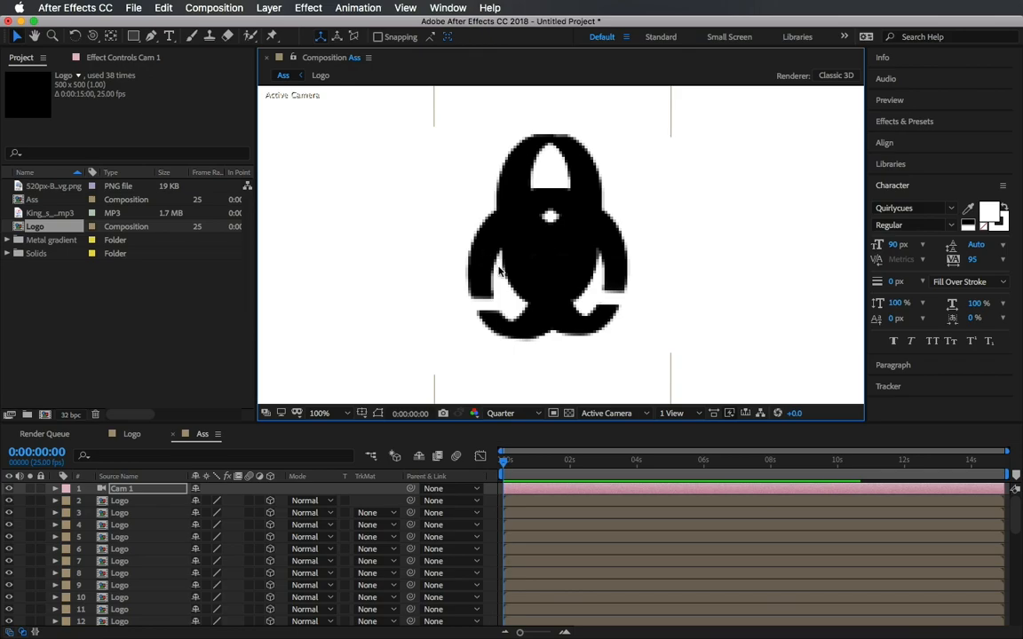
# Duplicate the bottom Logo layer several more times to thicken the stack above the White Solid.
pyautogui.scroll(-10, 157, 534)
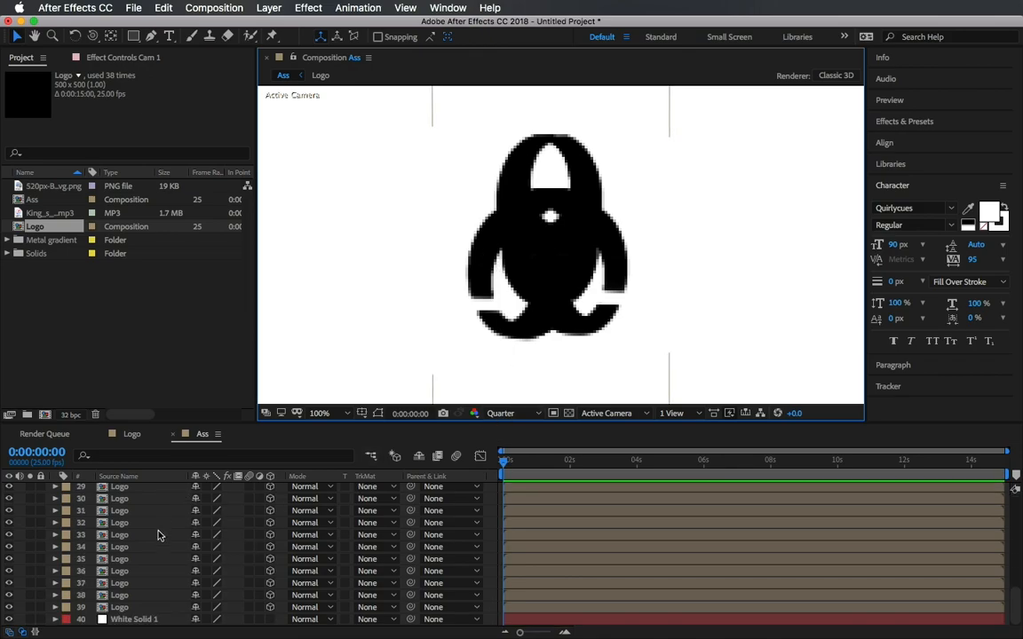
pyautogui.click(129, 608)
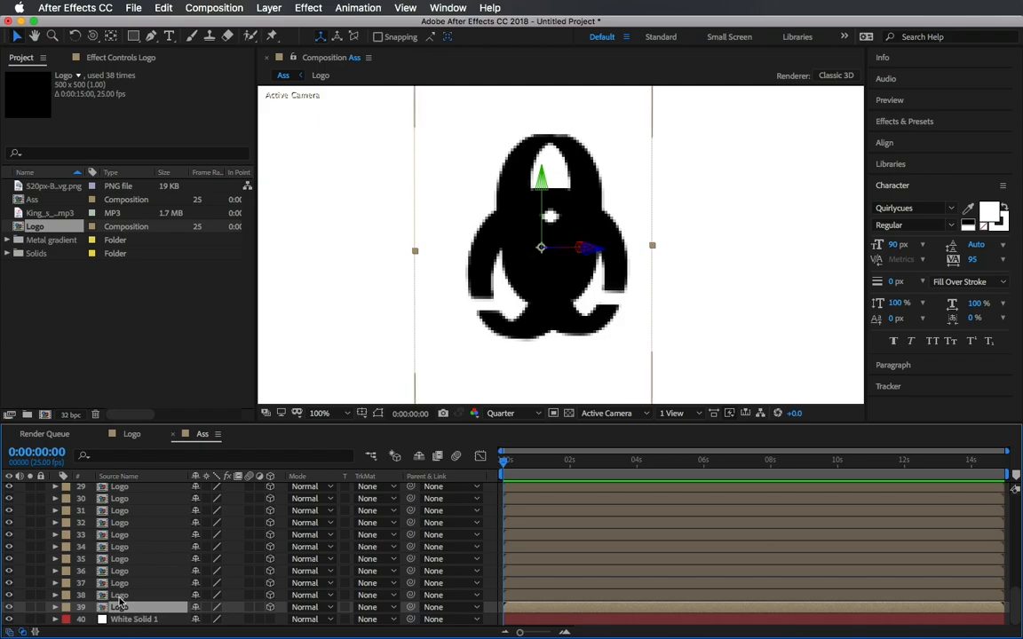
pyautogui.hotkey('ctrl', 'd')
pyautogui.hotkey('ctrl', 'd')
pyautogui.hotkey('ctrl', 'd')
pyautogui.hotkey('ctrl', 'd')
pyautogui.hotkey('ctrl', 'd')
pyautogui.hotkey('ctrl', 'd')
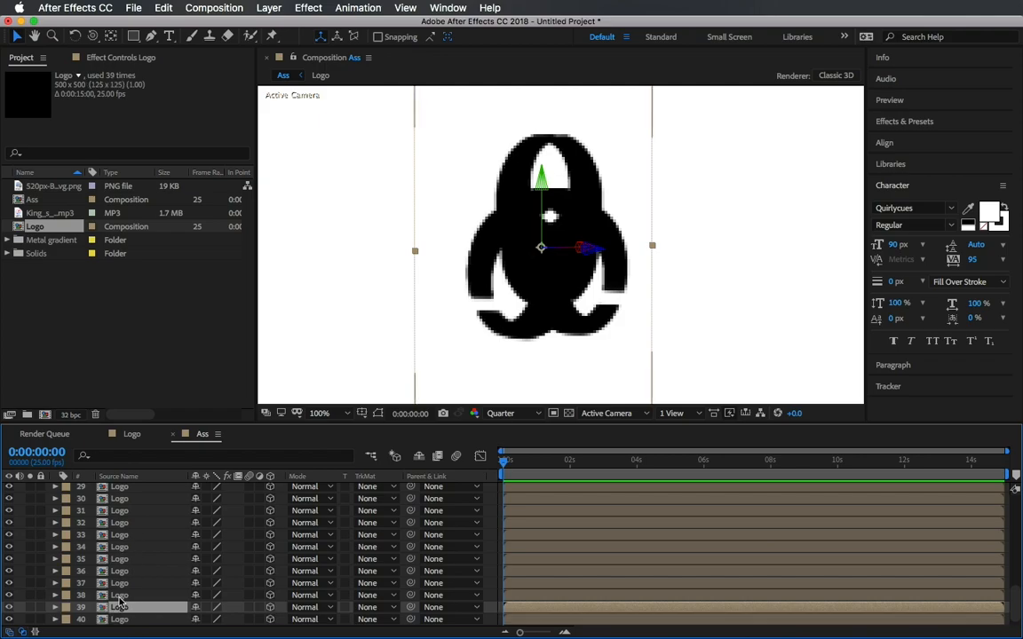
pyautogui.hotkey('ctrl', 'd')
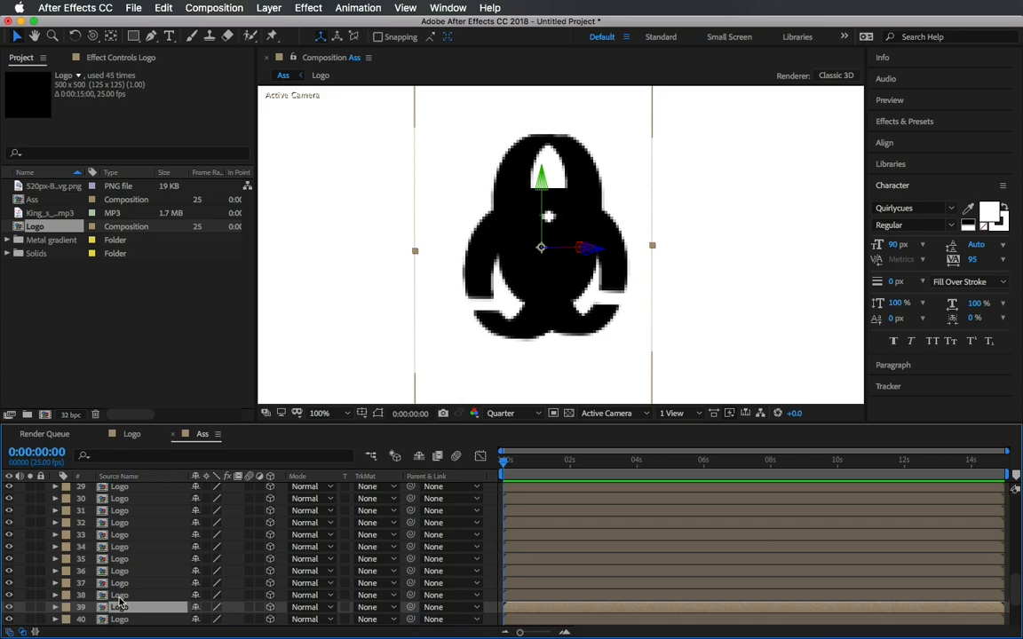
pyautogui.scroll(-3, 121, 605)
pyautogui.click(125, 619)
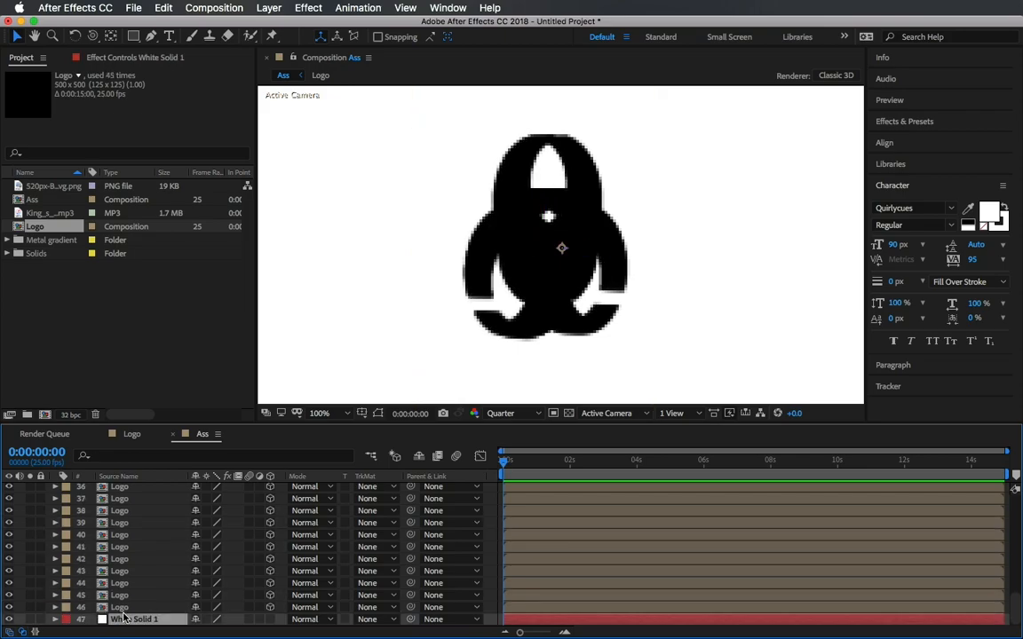
pyautogui.click(121, 608)
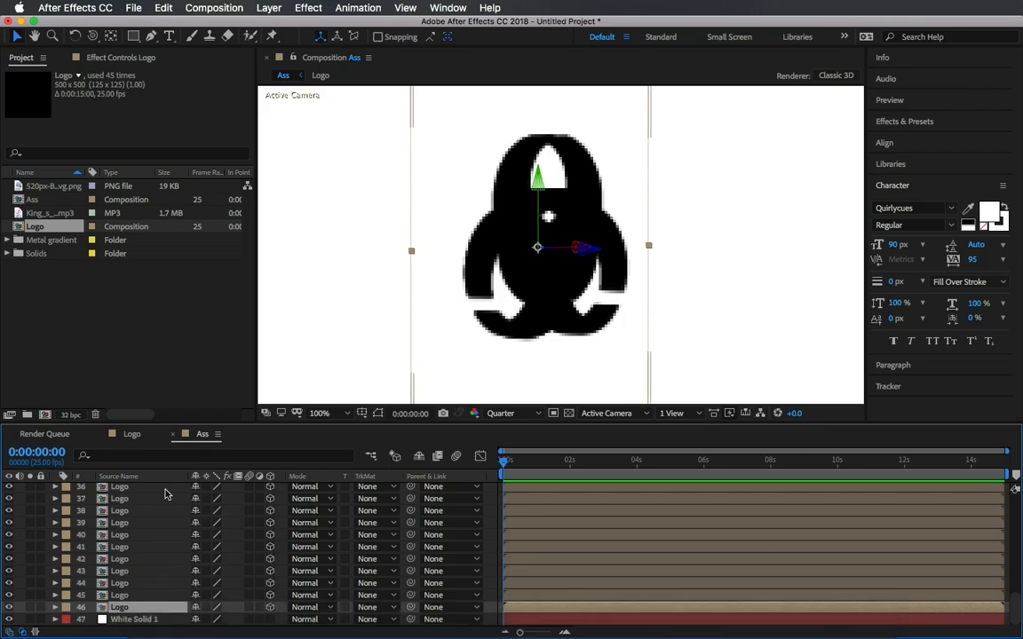
# Set the composition viewer magnification to Fit up to 100%.
pyautogui.scroll(10, 164, 565)
pyautogui.click(502, 413)
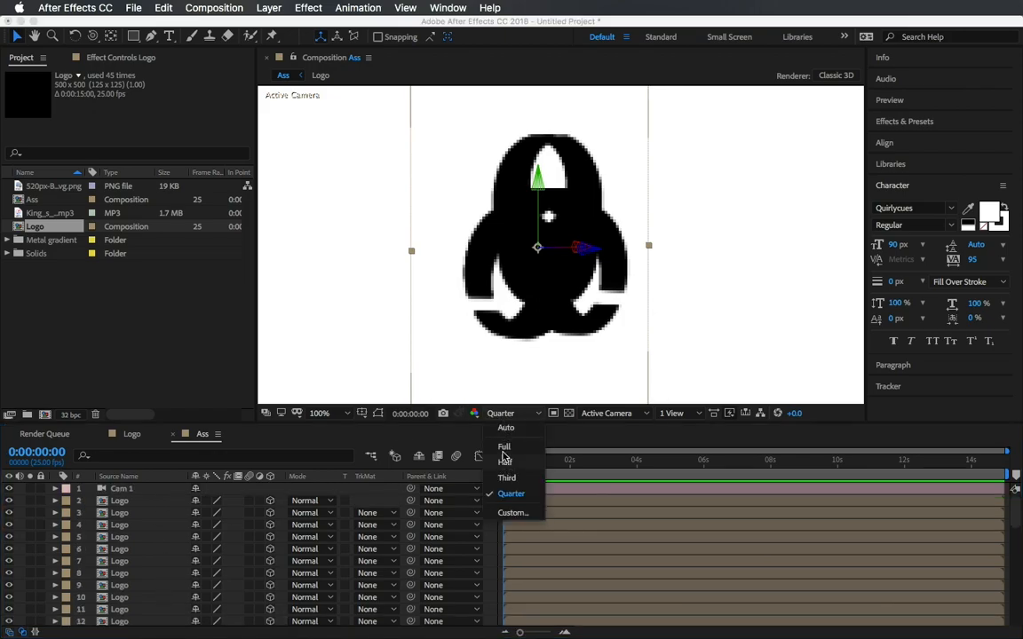
pyautogui.click(321, 413)
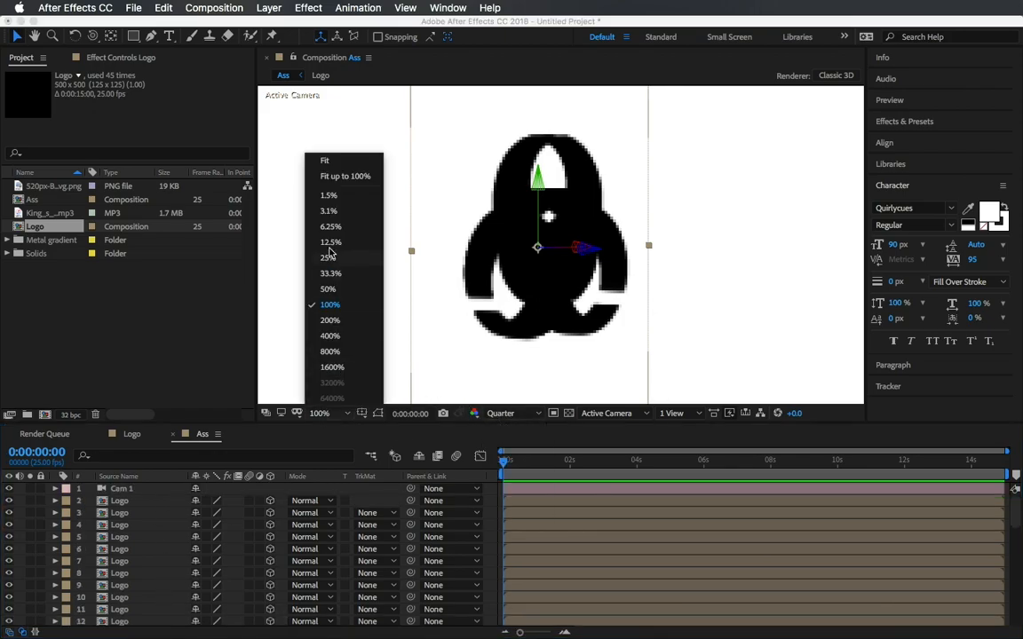
pyautogui.click(354, 174)
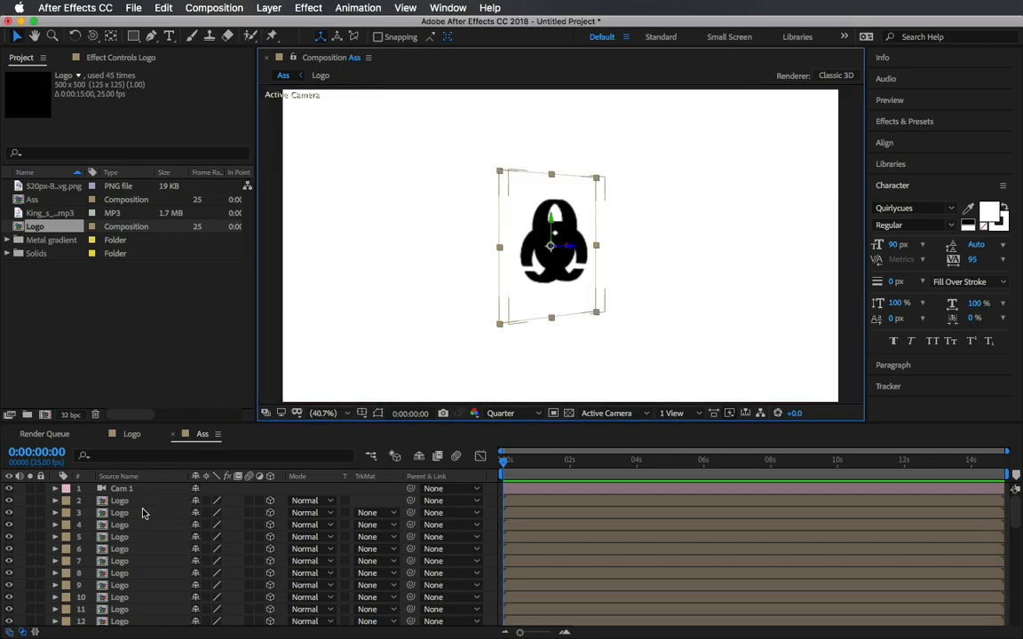
# Open the Logo composition and place 3.jpg from the Metal gradient folder beneath the biohazard symbol layer.
pyautogui.click(124, 434)
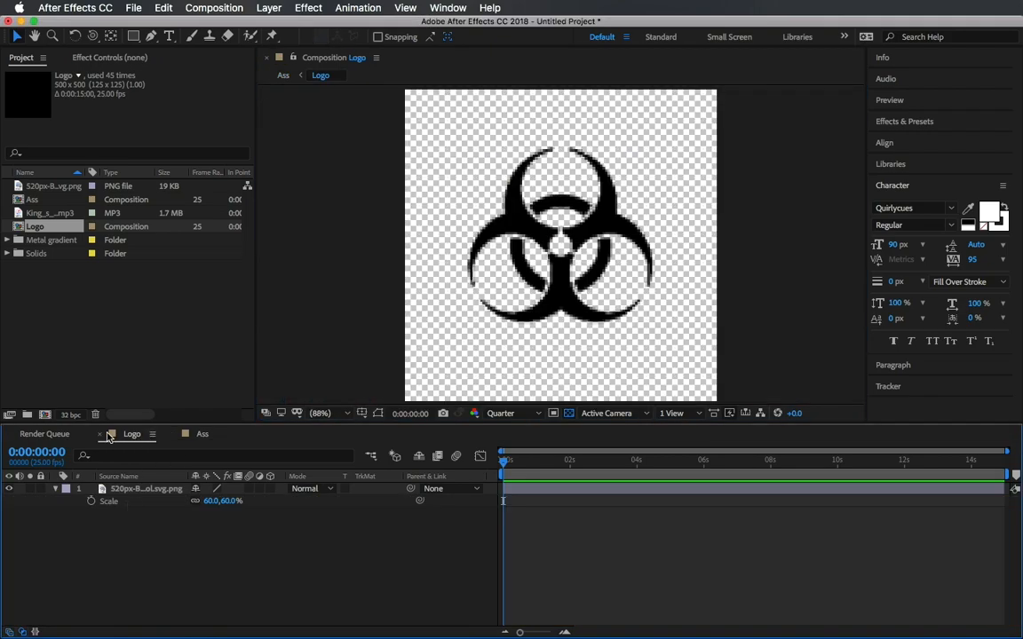
pyautogui.click(55, 489)
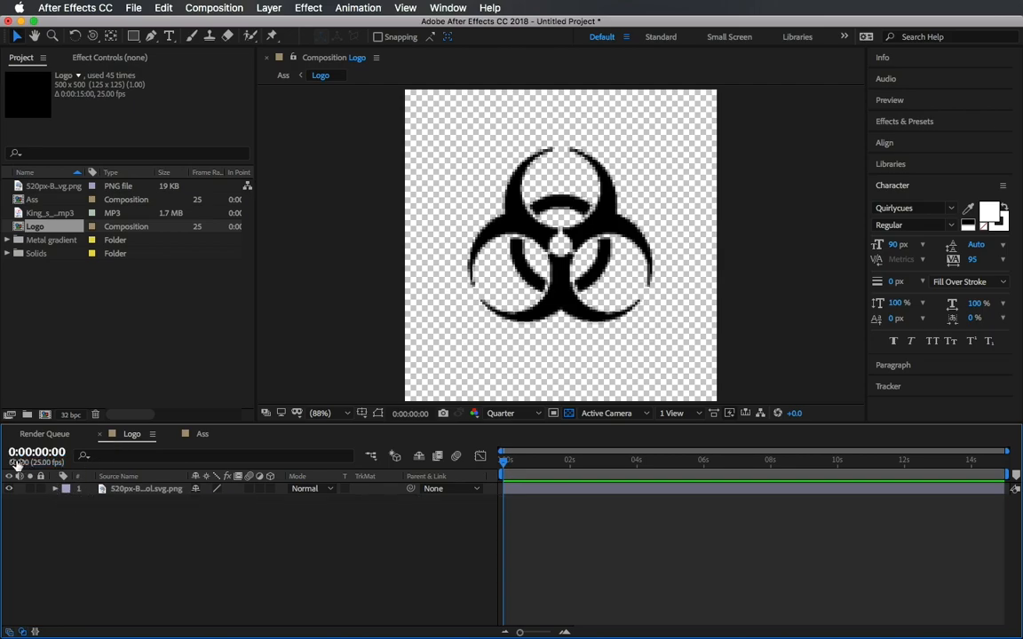
pyautogui.click(7, 241)
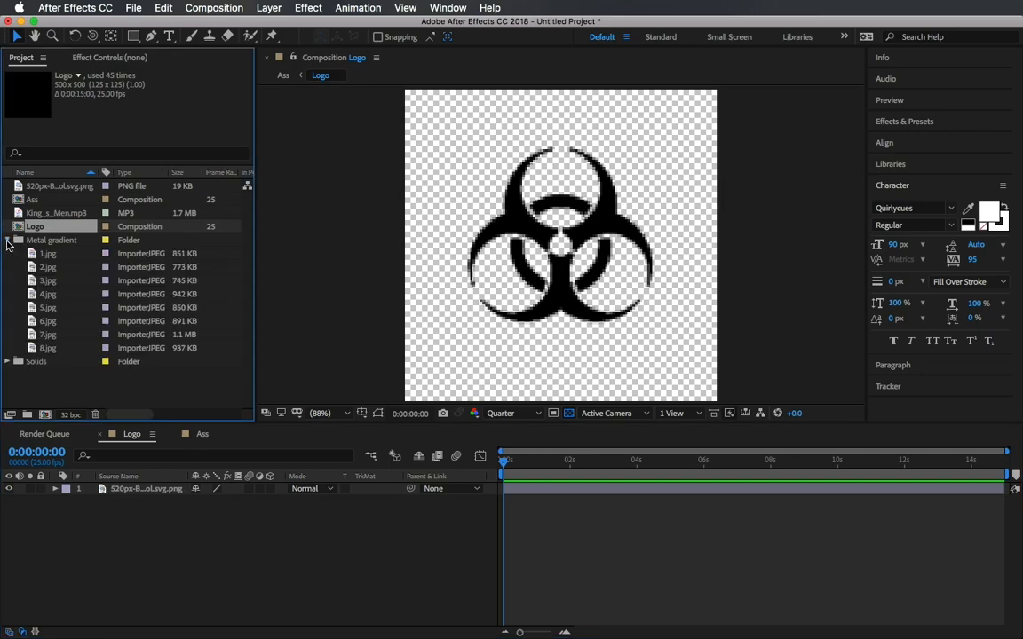
pyautogui.click(45, 281)
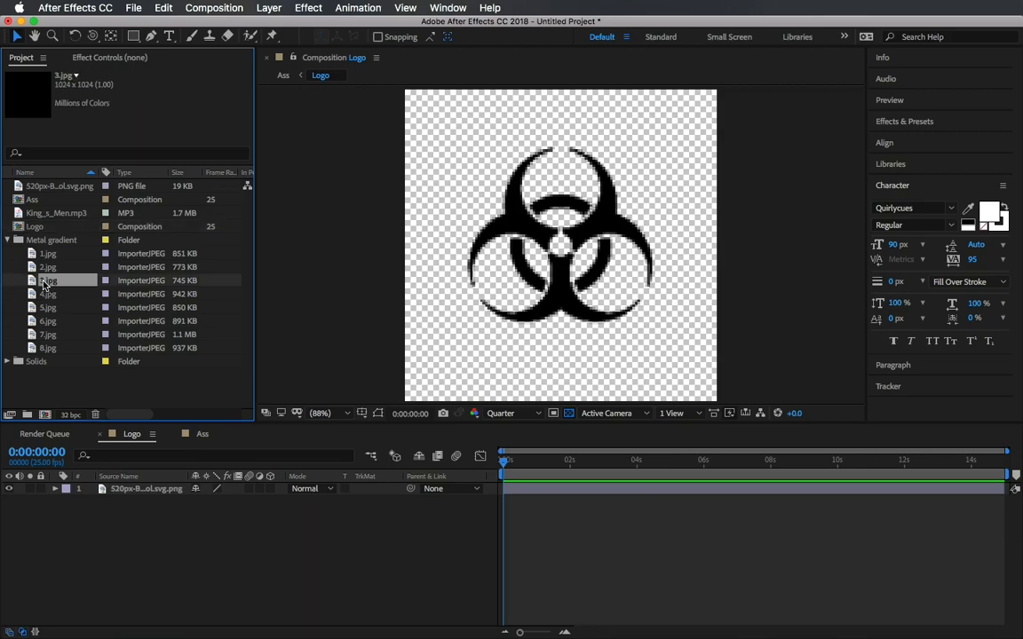
pyautogui.moveTo(46, 281); pyautogui.dragTo(127, 513)
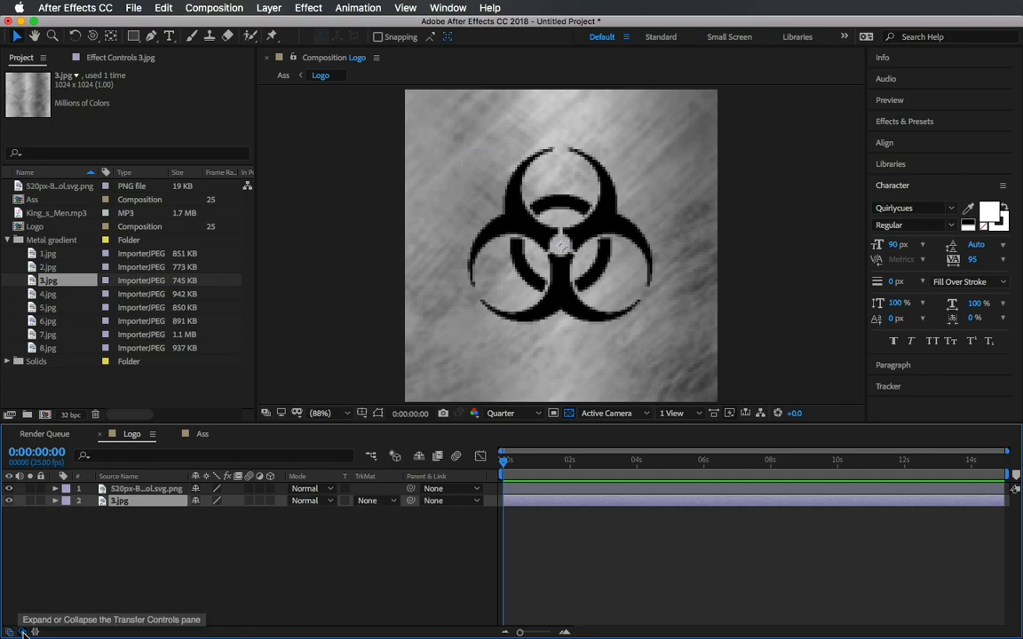
# Set 3.jpg's track matte to Alpha Matte using the 520px-Biohazard_symbol.svg.png layer.
pyautogui.click(369, 501)
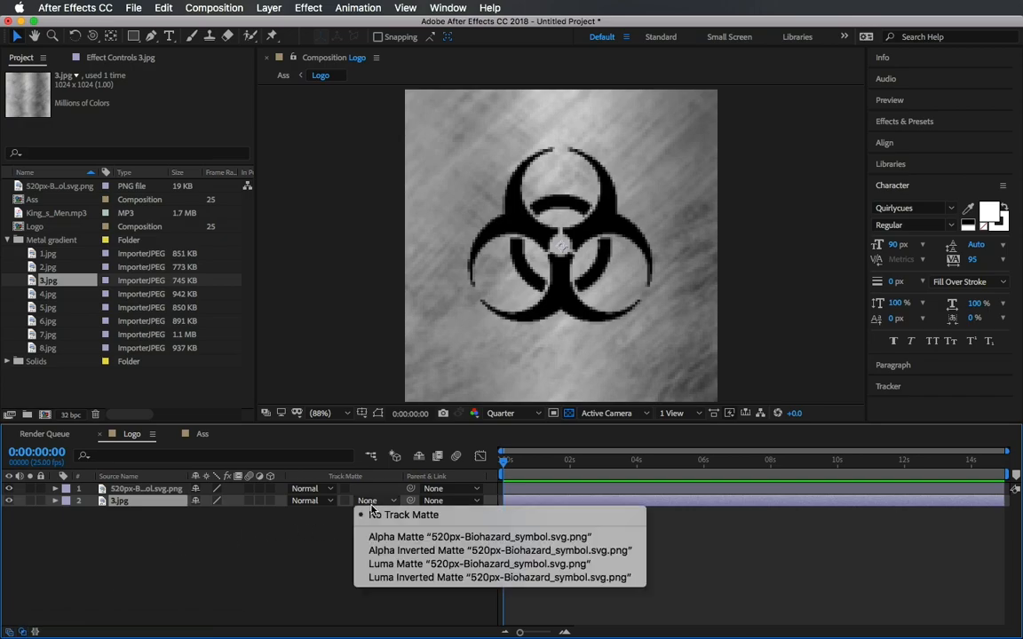
pyautogui.click(415, 537)
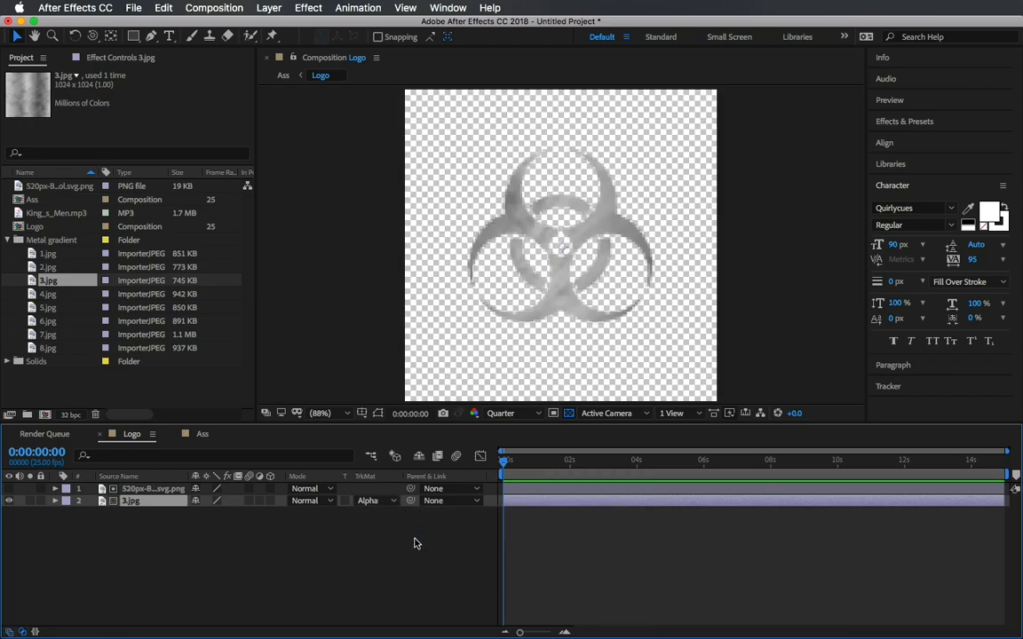
# Set the Logo viewer resolution to Full and fit the view in the panel.
pyautogui.click(523, 413)
pyautogui.click(510, 446)
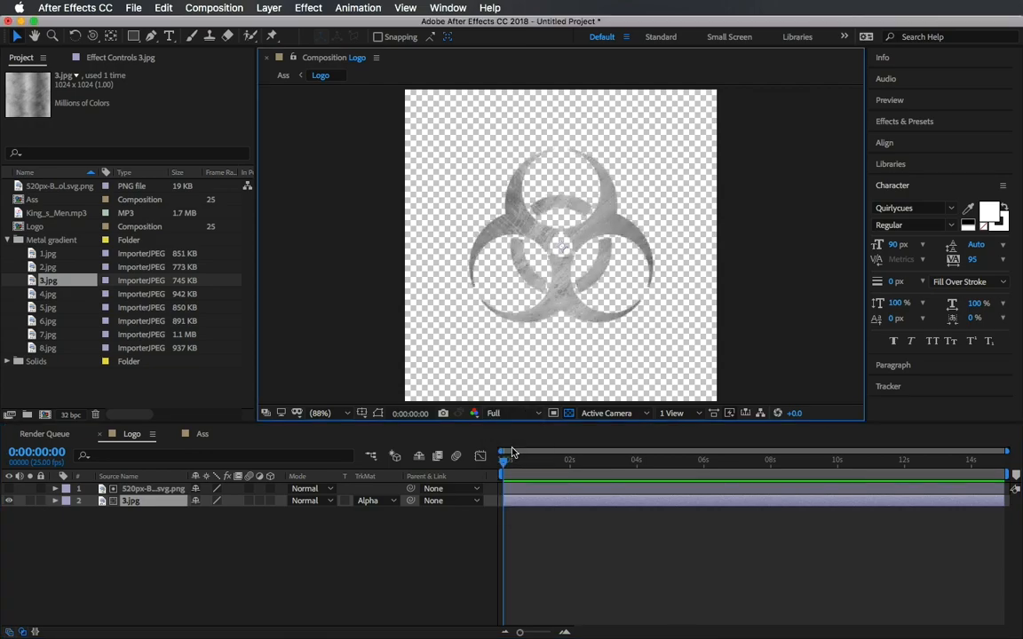
pyautogui.scroll(1, 533, 357)
pyautogui.scroll(2, 532, 361)
pyautogui.click(319, 414)
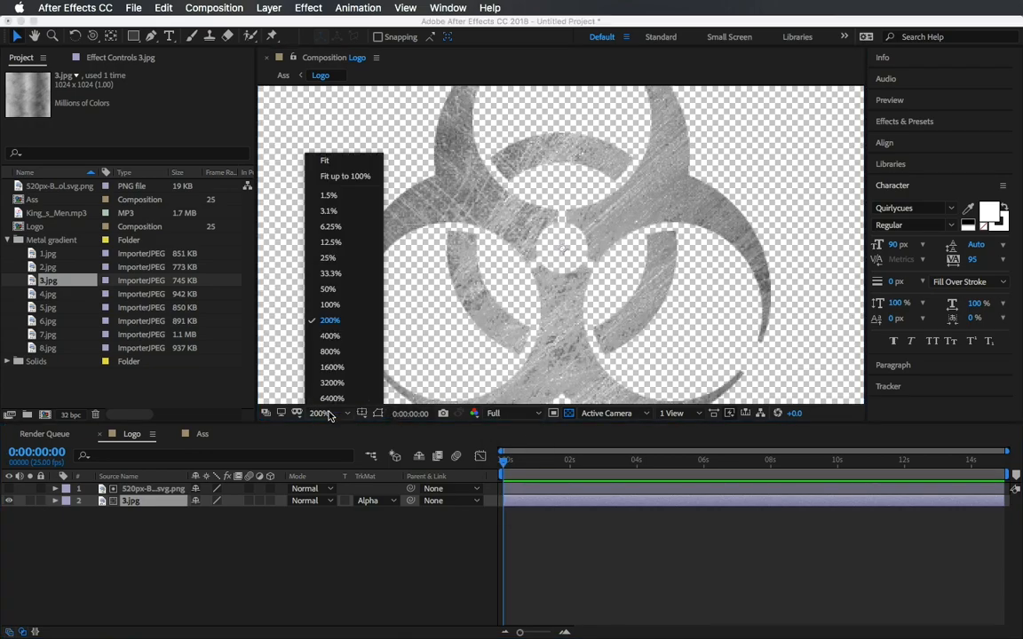
pyautogui.click(325, 161)
# Switch to the Ass composition and play back the preview.
pyautogui.click(202, 433)
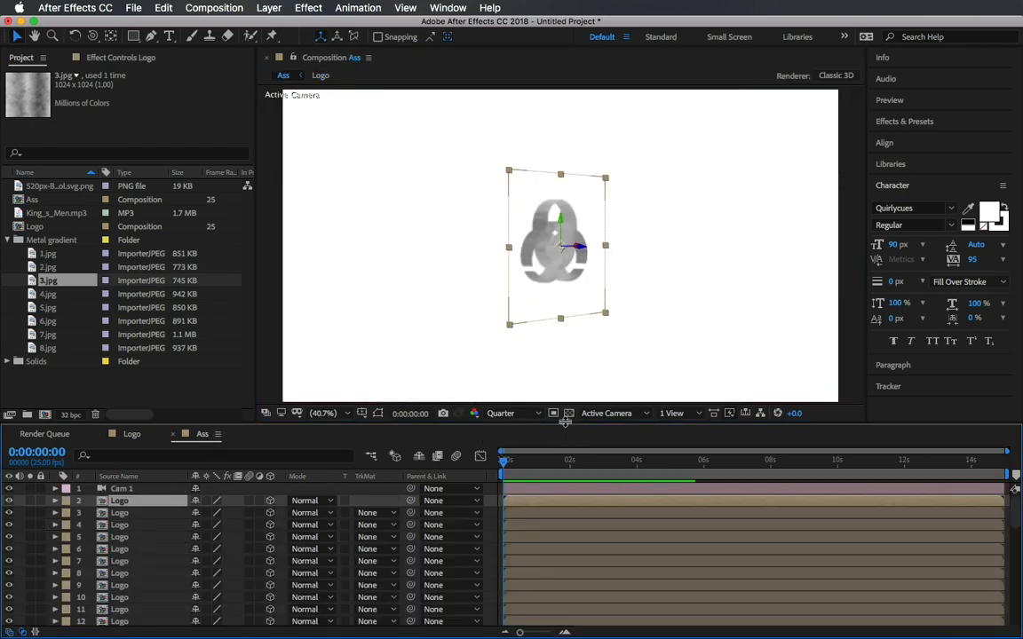
pyautogui.press('space')
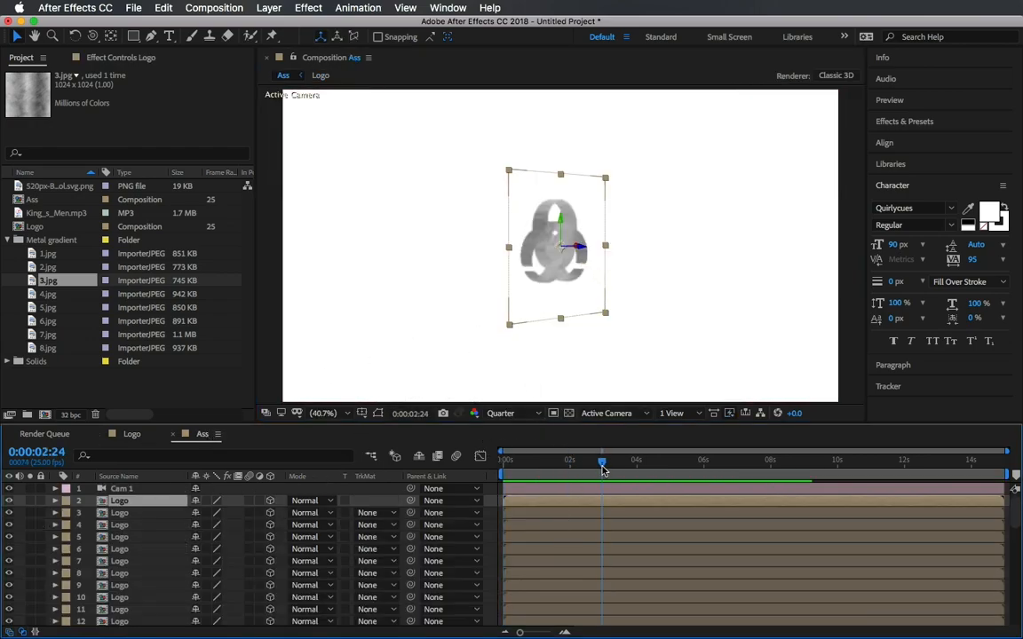
# Select Cam 1 and show its Position property, then hide it again.
pyautogui.click(124, 491)
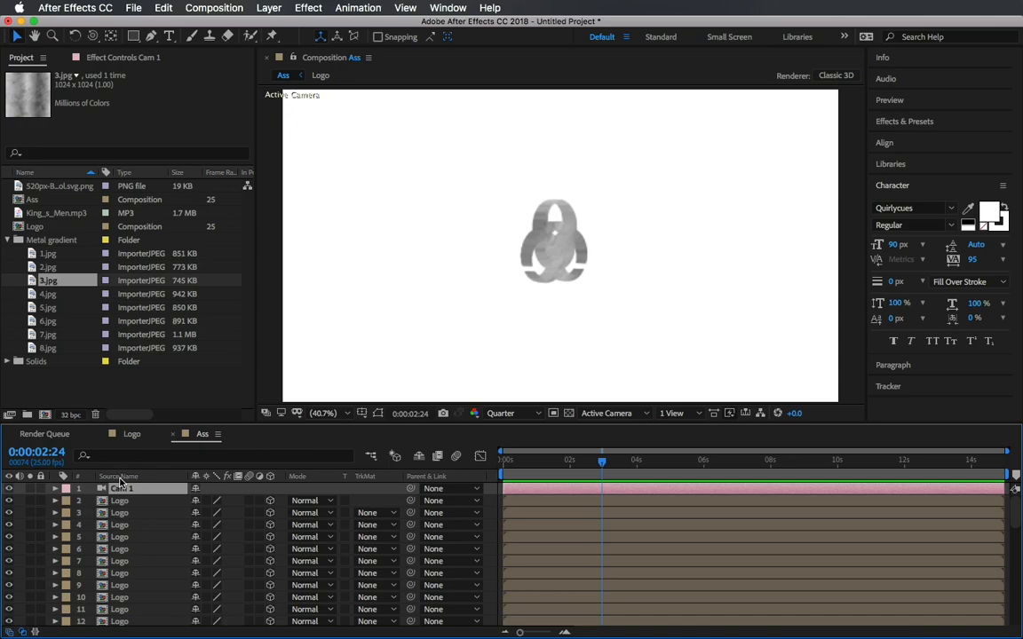
pyautogui.press('p')
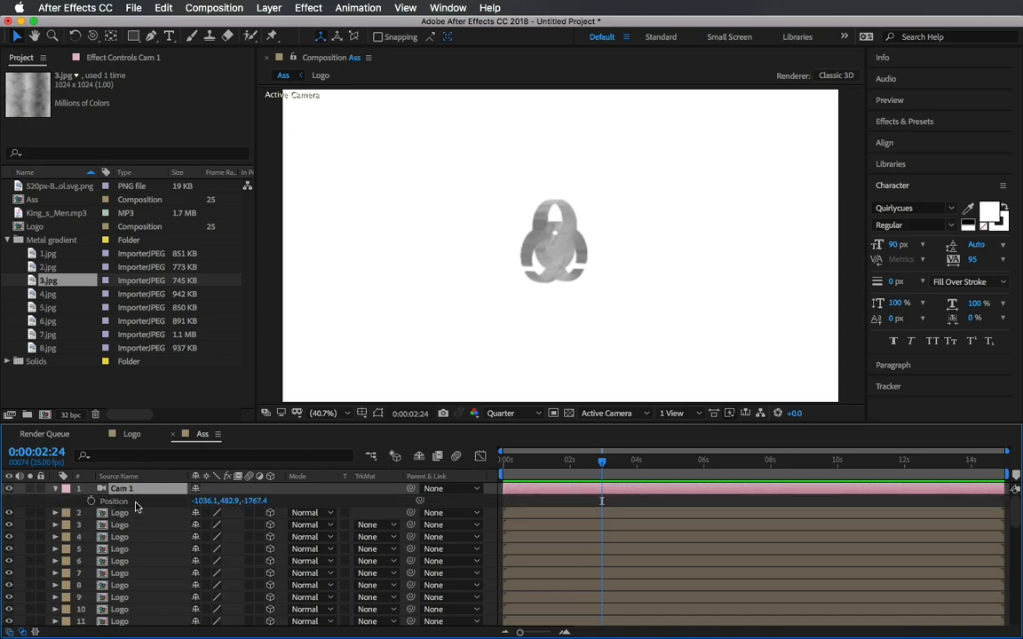
pyautogui.press('p')
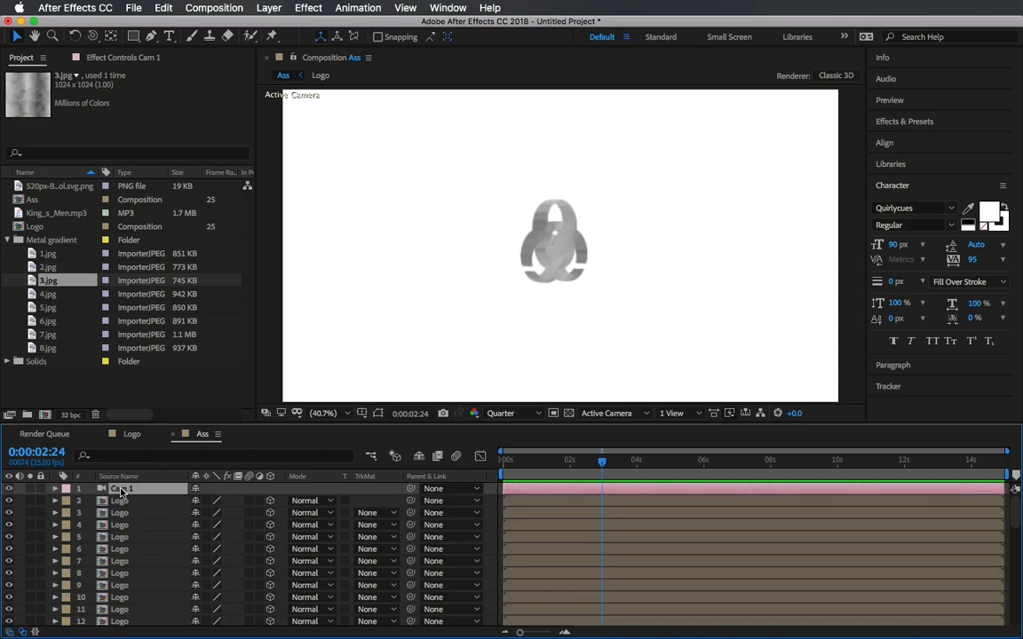
# Apply Drop Shadow to the bottom Logo layer (46) and set its distance to 25.
pyautogui.click(918, 124)
pyautogui.click(918, 144)
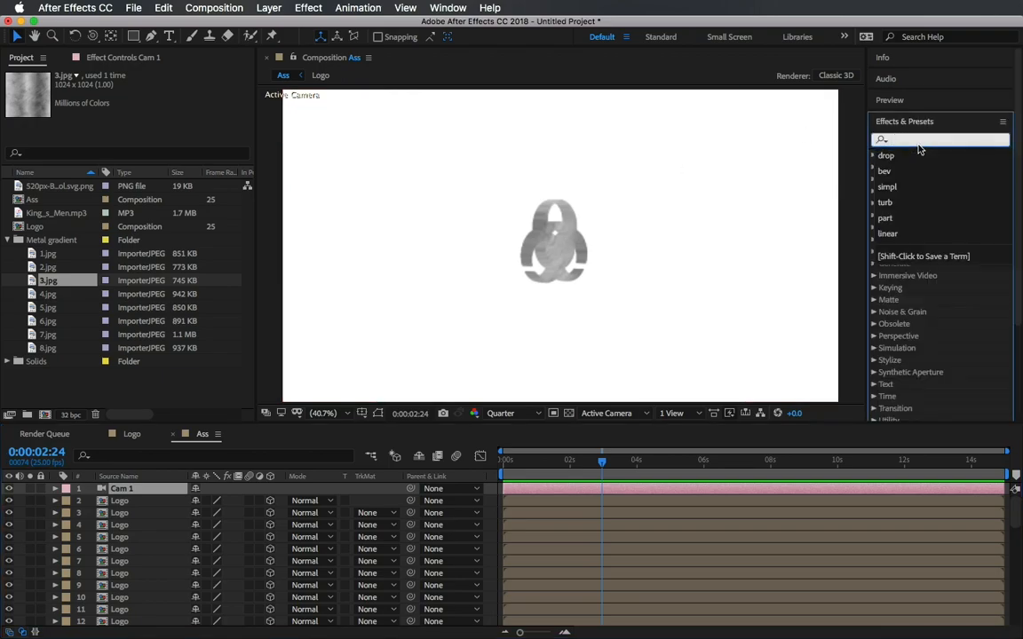
pyautogui.write('drop')
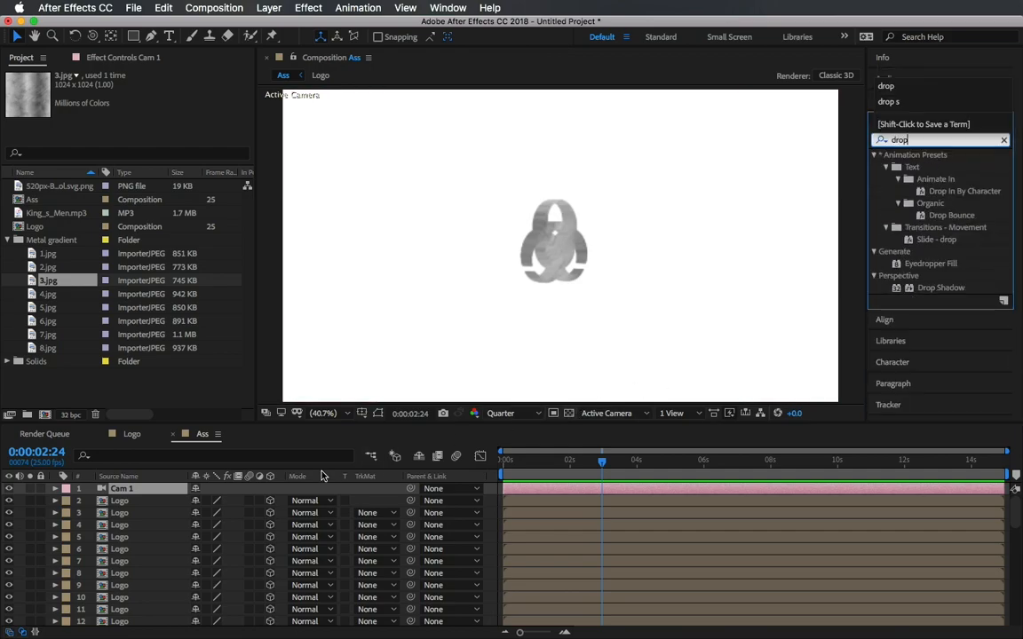
pyautogui.scroll(-10, 98, 550)
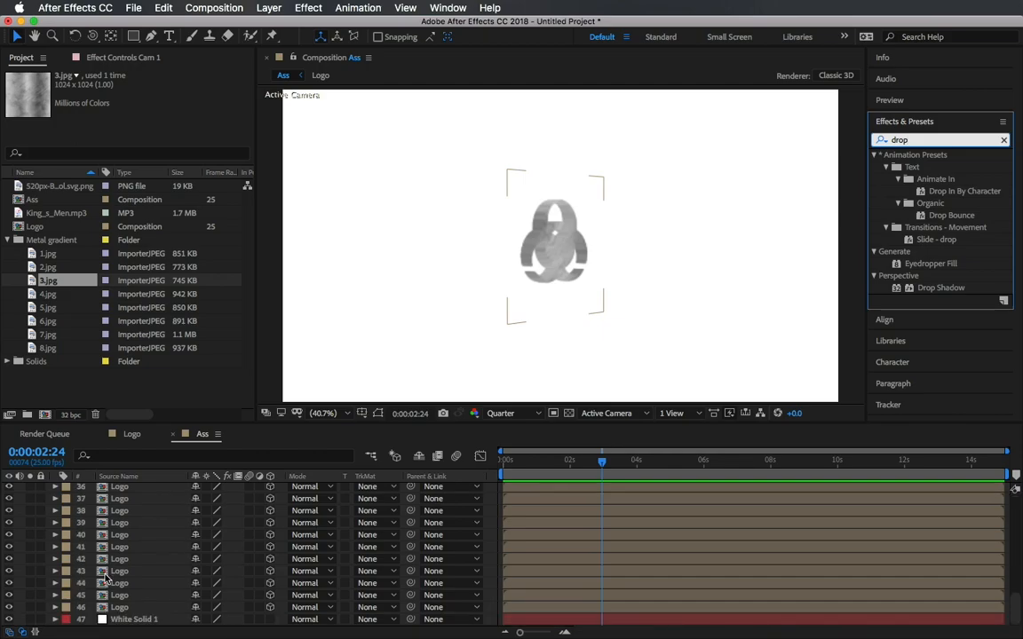
pyautogui.click(119, 608)
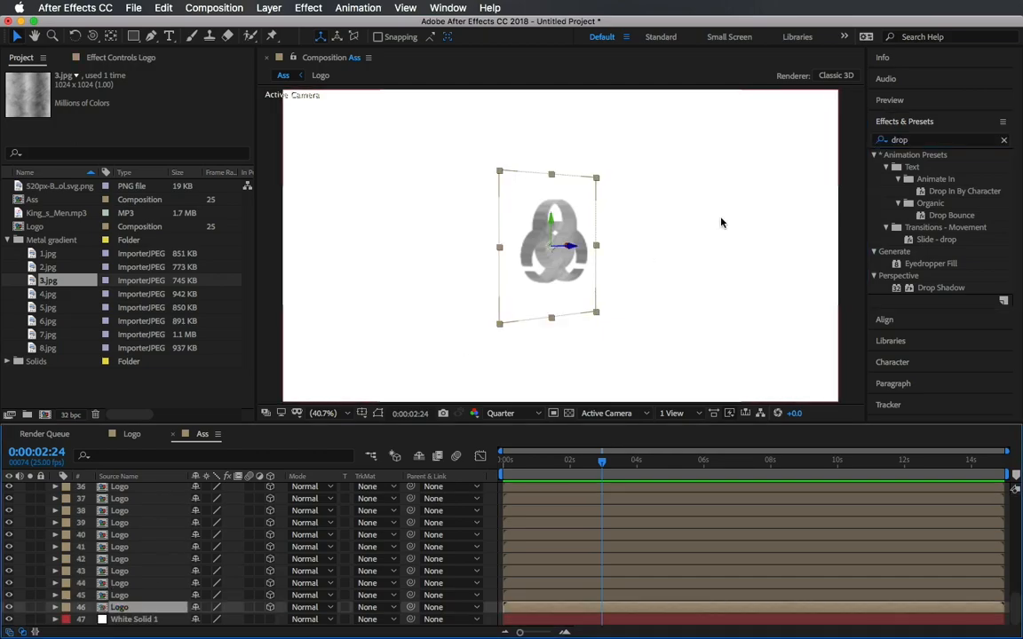
pyautogui.moveTo(939, 288); pyautogui.dragTo(124, 608)
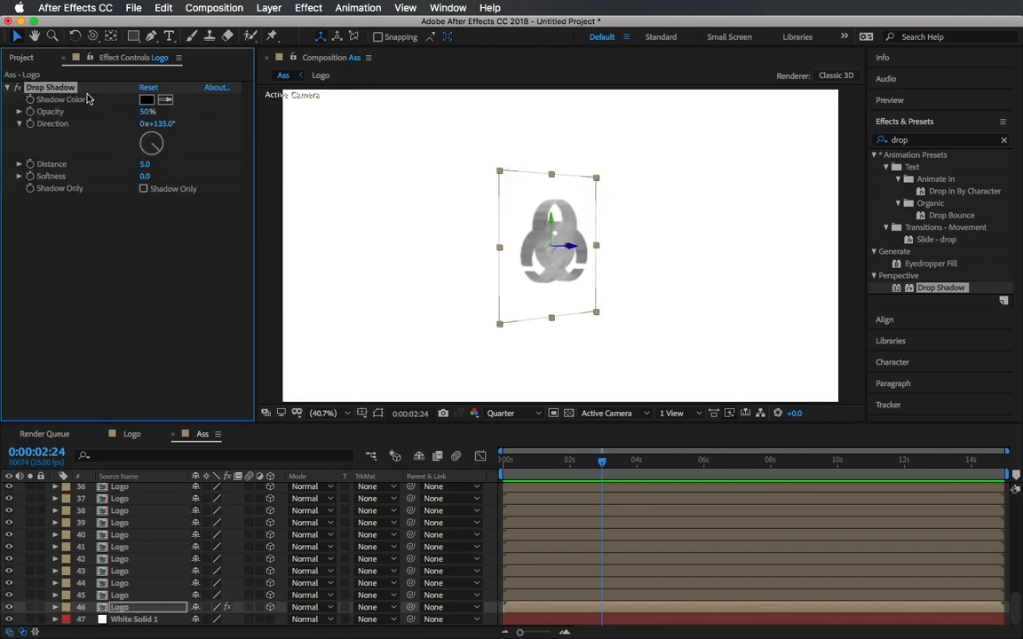
pyautogui.click(147, 165)
pyautogui.write('25')
pyautogui.press('Return')
# Show Cam 1's position and rotation properties and try adjusting its X Rotation, undoing the change.
pyautogui.scroll(15, 158, 548)
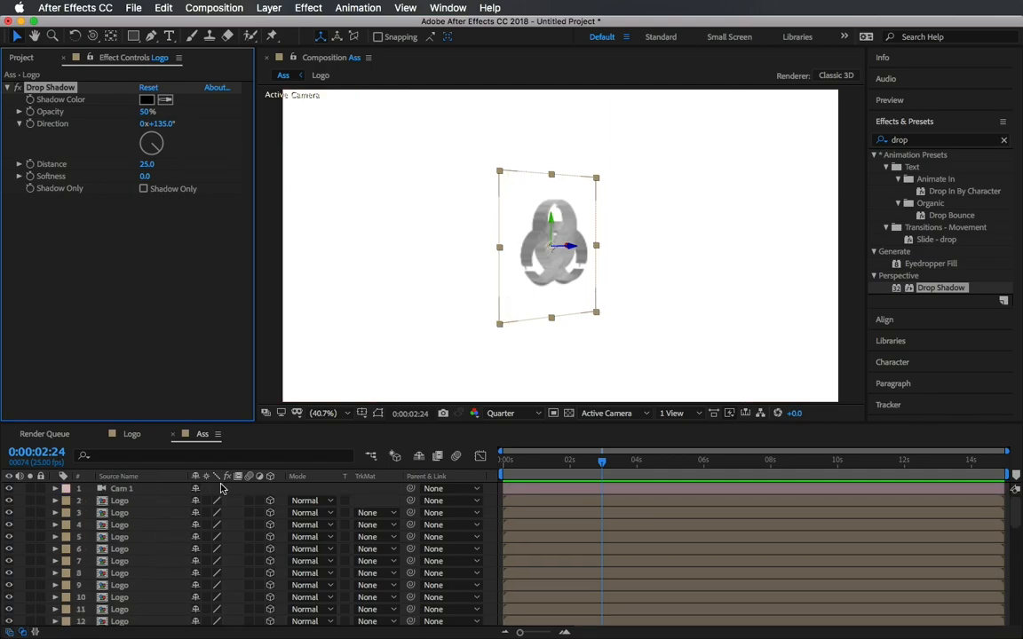
pyautogui.click(148, 490)
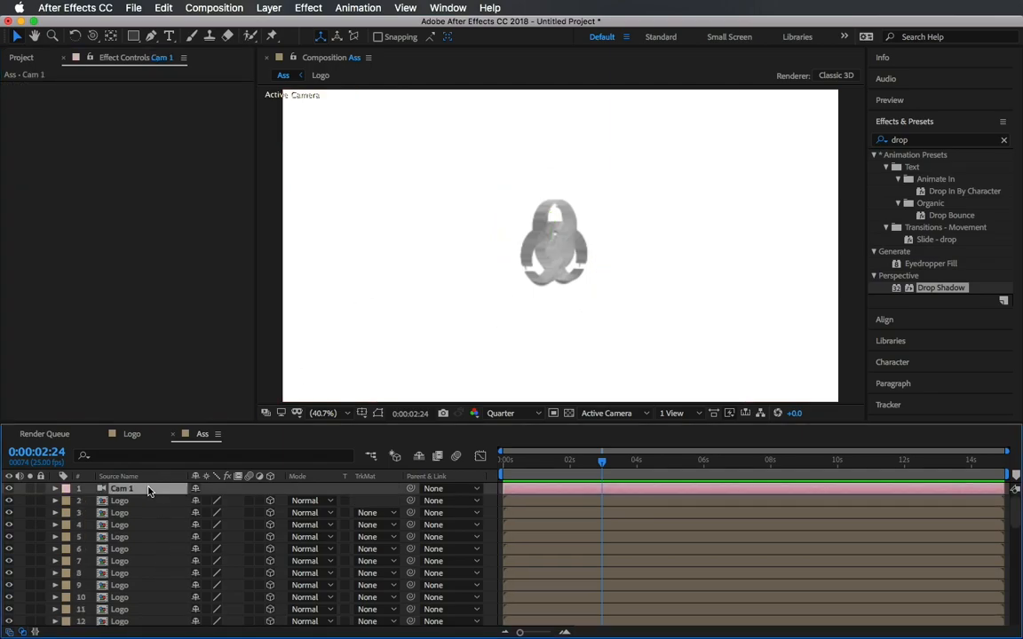
pyautogui.press('p')
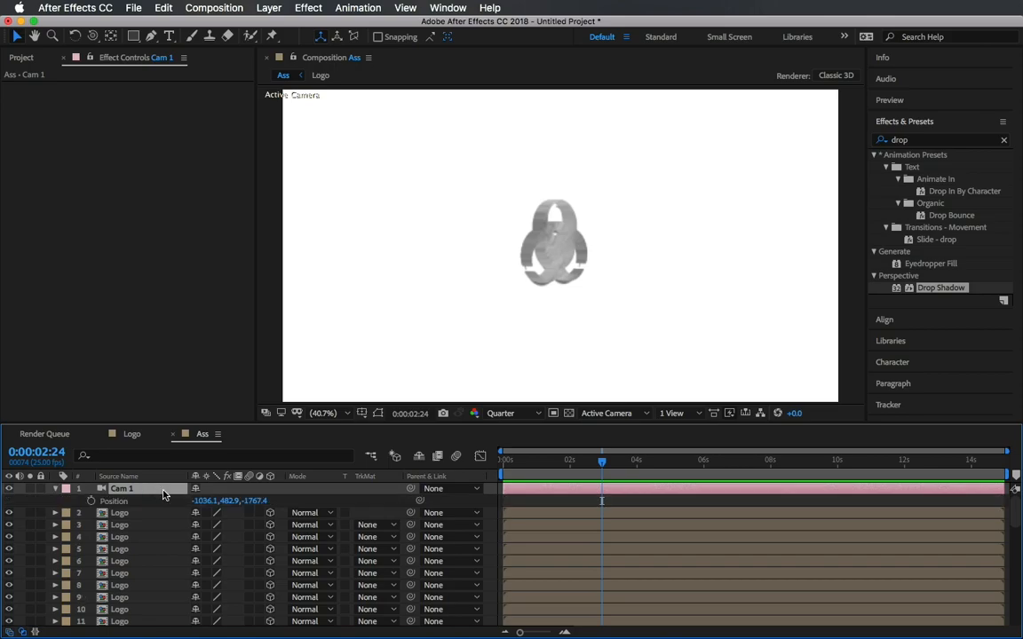
pyautogui.press('r')
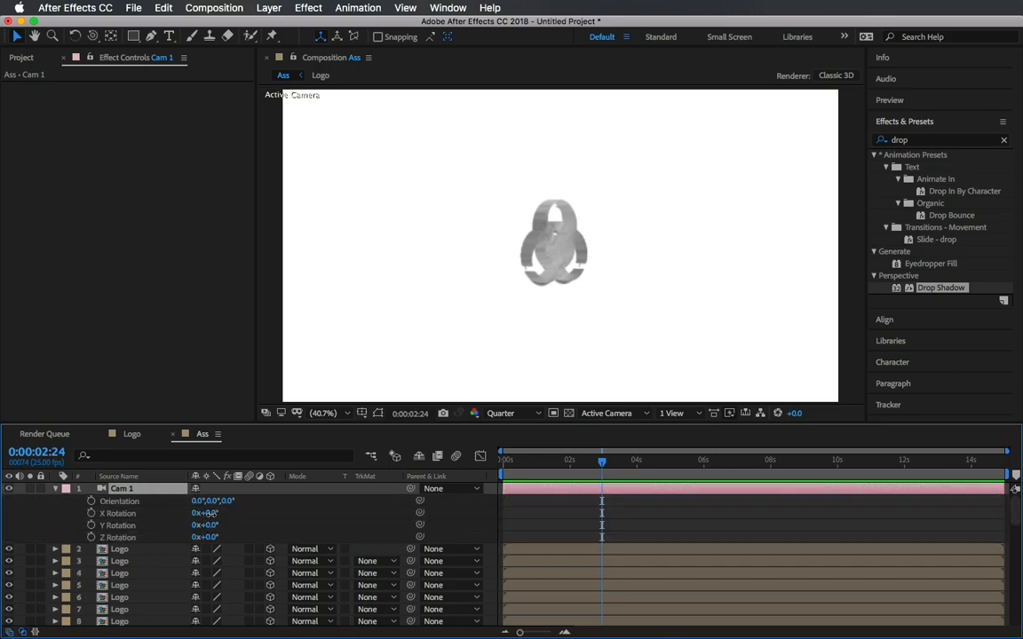
pyautogui.moveTo(209, 516); pyautogui.dragTo(225, 515)
pyautogui.press('super+z')
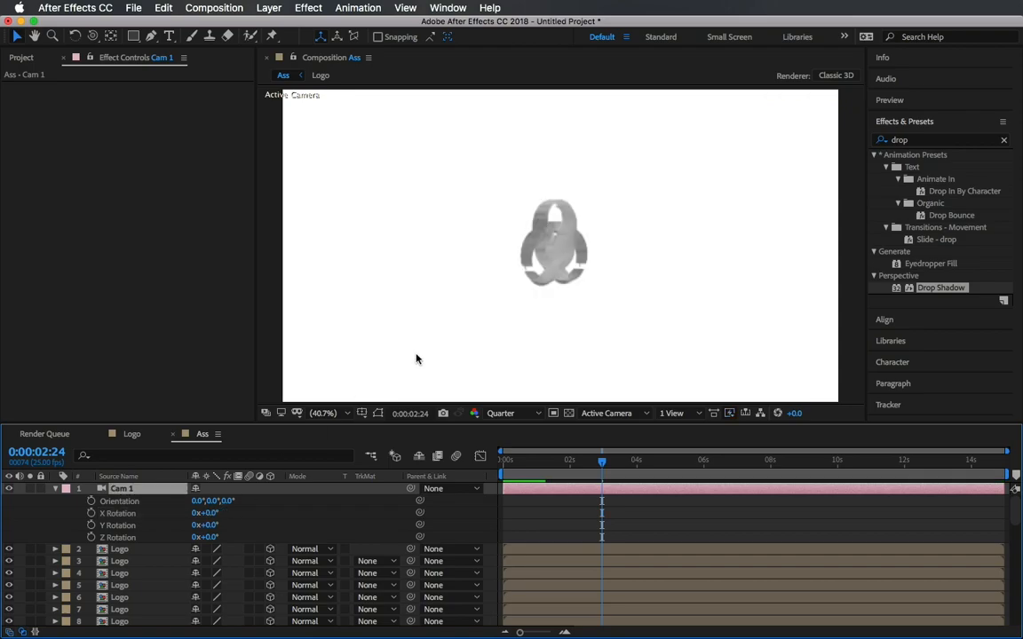
# Orbit the camera so the logo faces the view head-on, then collapse Cam 1.
pyautogui.press('c')
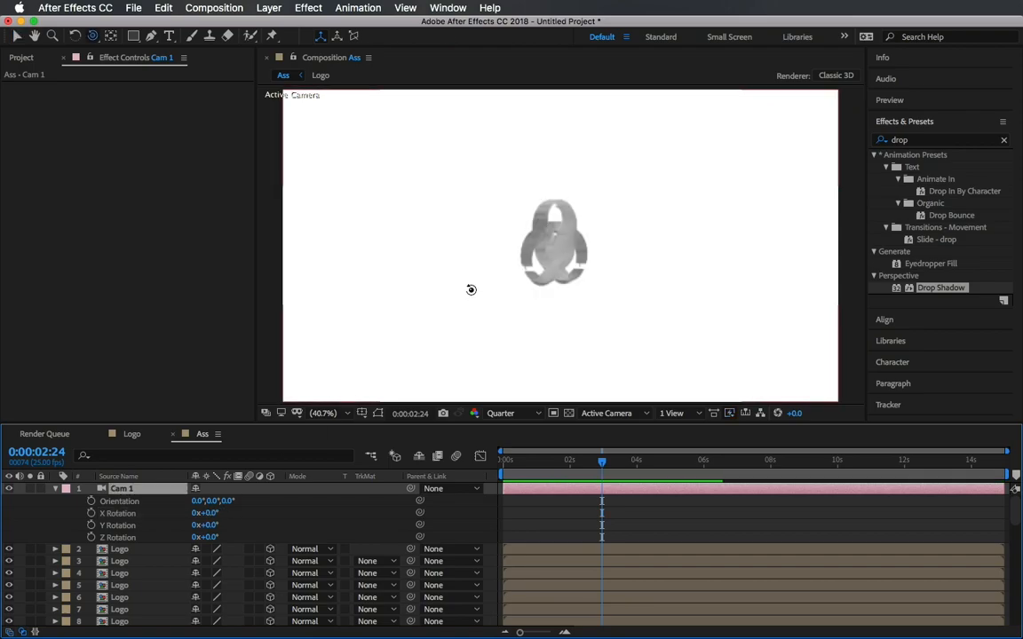
pyautogui.moveTo(464, 293); pyautogui.dragTo(430, 295)
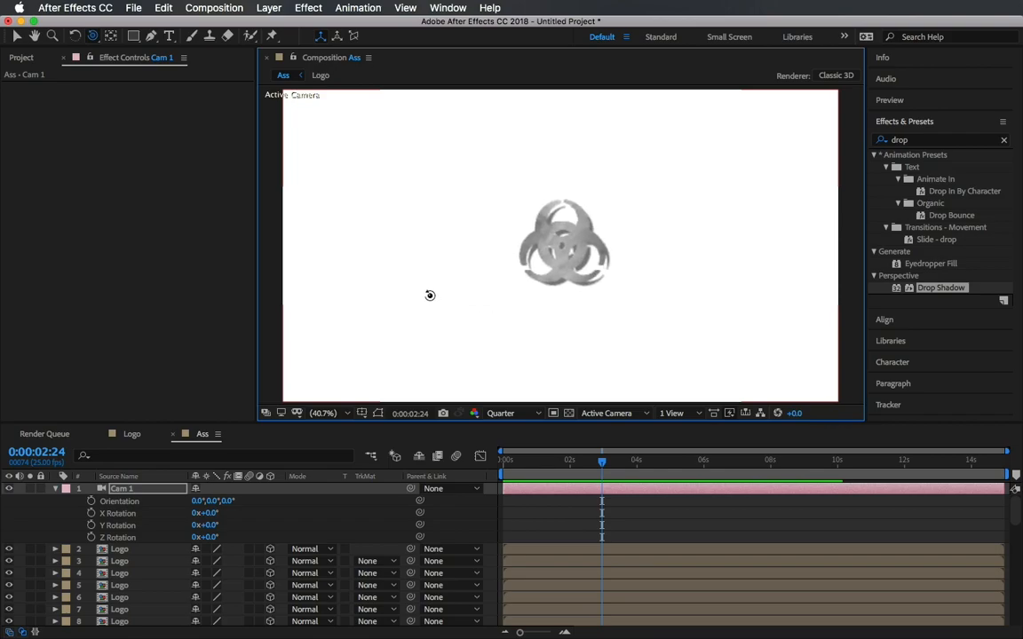
pyautogui.click(55, 489)
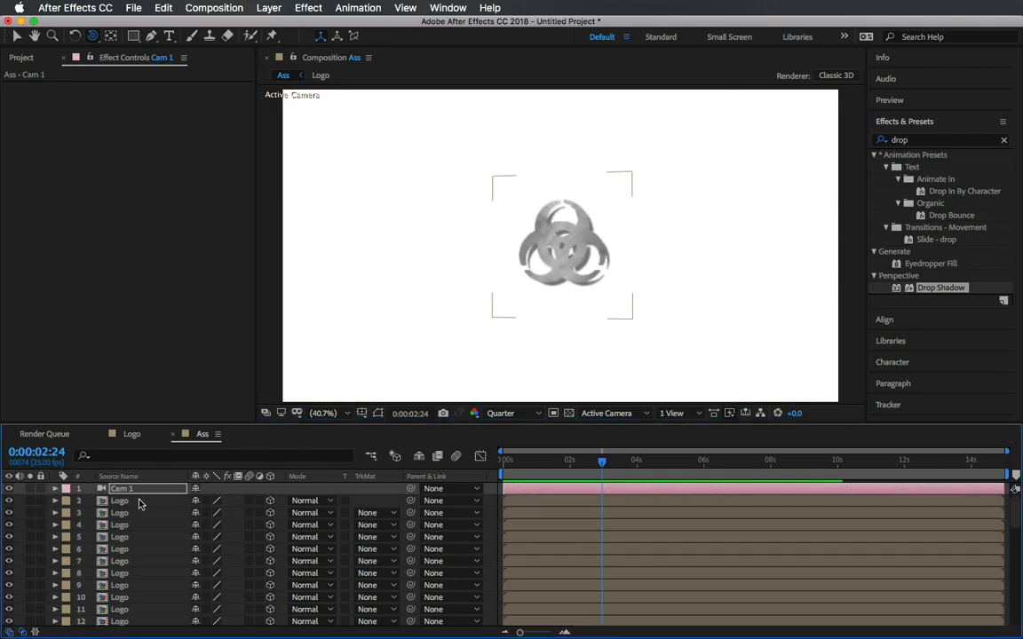
# Apply Bevel Alpha to the top Logo layer (layer 2).
pyautogui.click(99, 504)
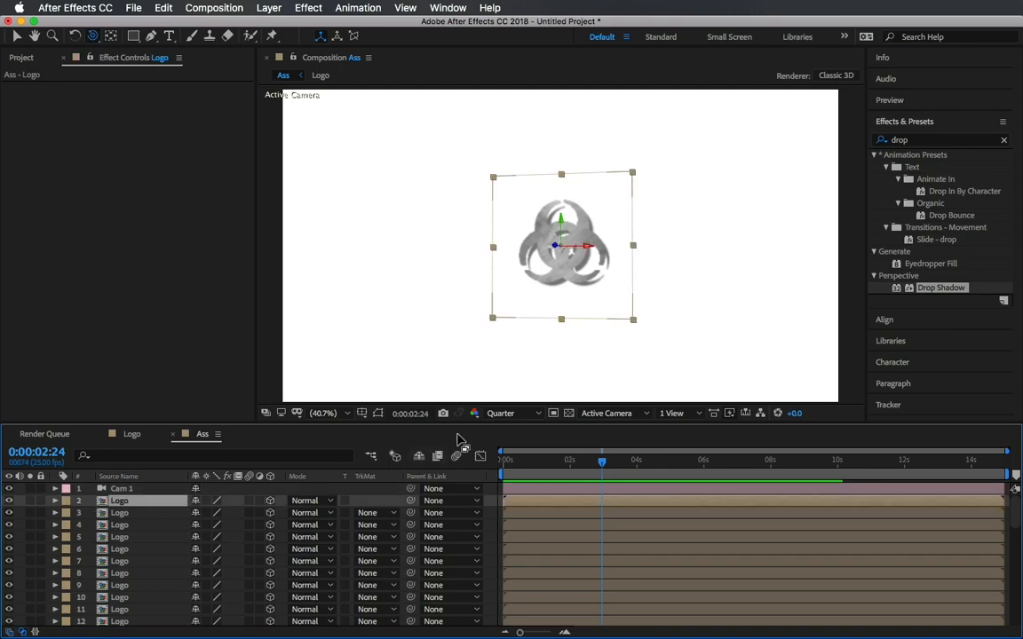
pyautogui.click(1003, 140)
pyautogui.click(972, 140)
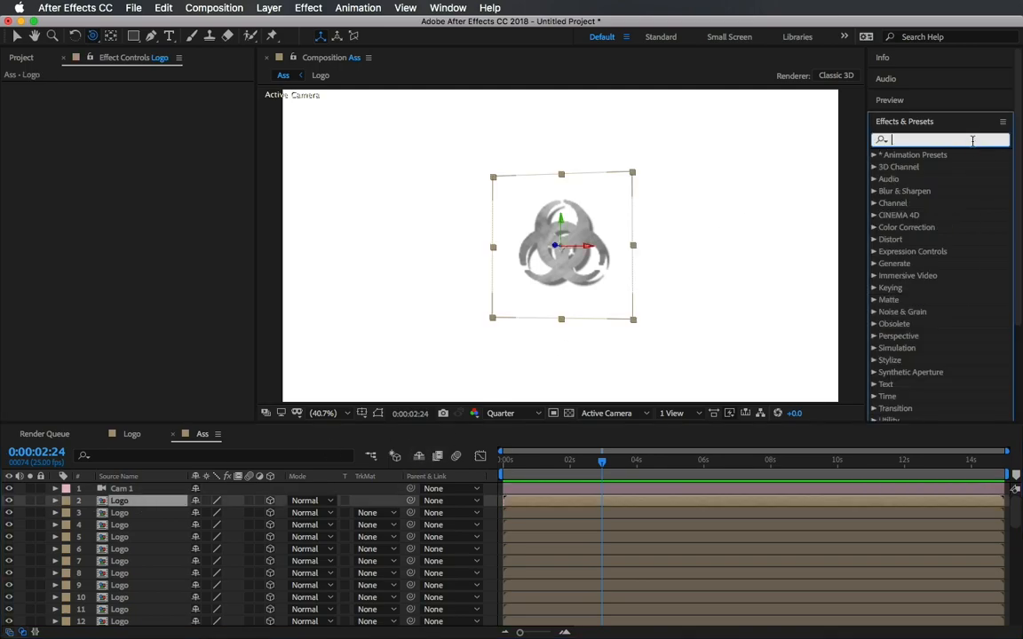
pyautogui.write('bev')
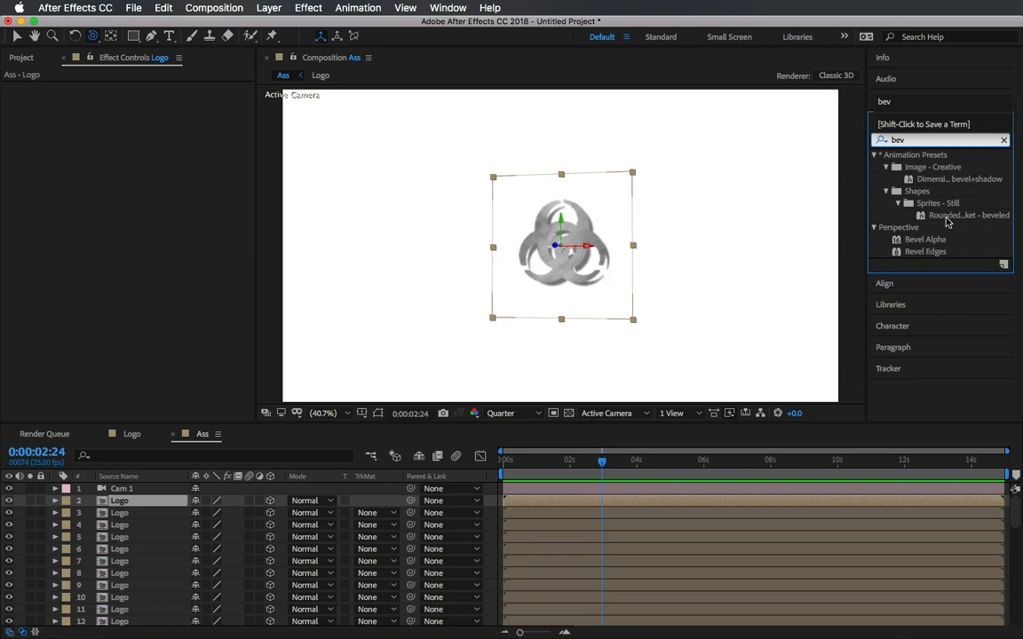
pyautogui.moveTo(925, 239); pyautogui.dragTo(144, 503)
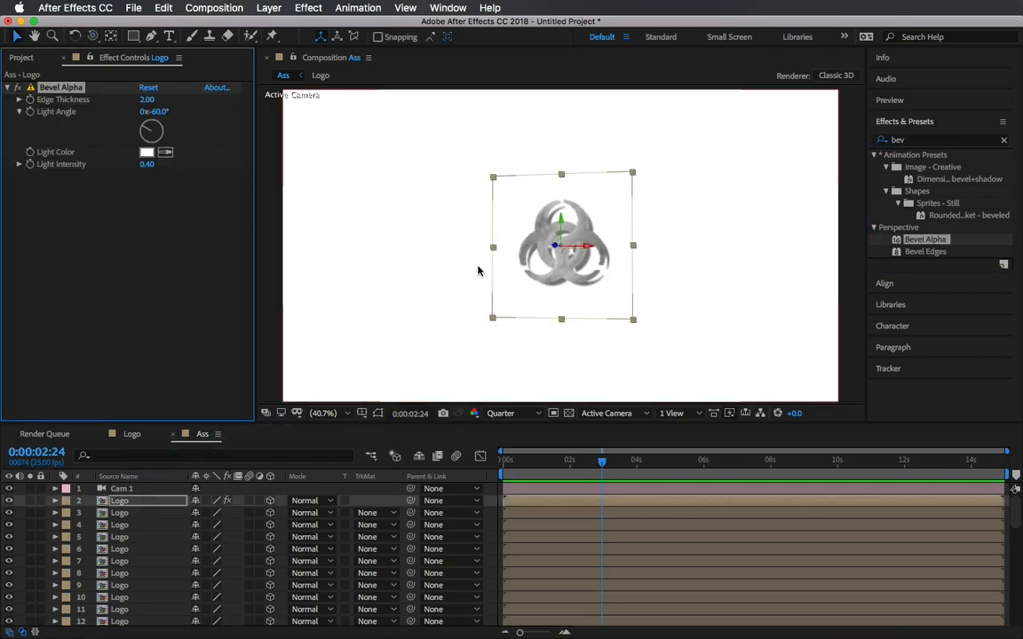
# Set the viewer resolution to Full and the Bevel Alpha edge thickness to 5.
pyautogui.scroll(6, 477, 270)
pyautogui.scroll(-3, 477, 266)
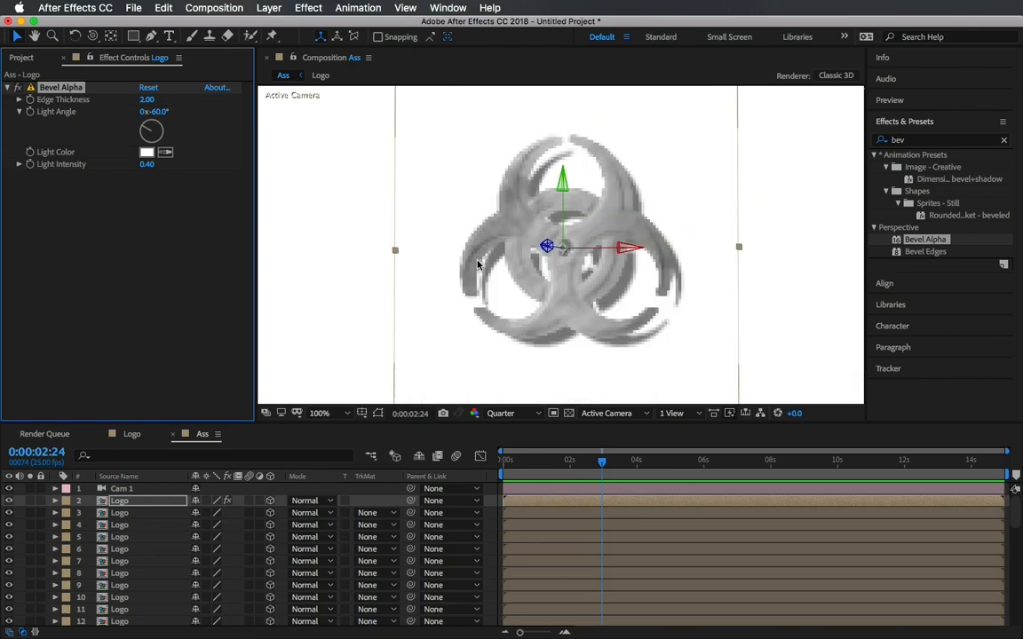
pyautogui.click(515, 415)
pyautogui.click(515, 442)
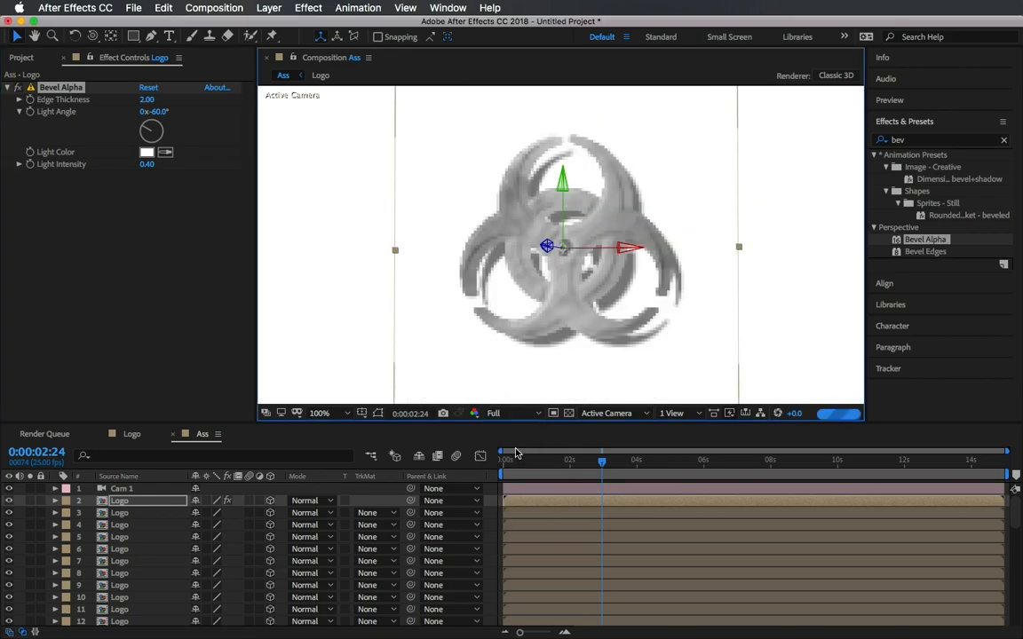
pyautogui.click(145, 101)
pyautogui.write('5')
pyautogui.press('Return')
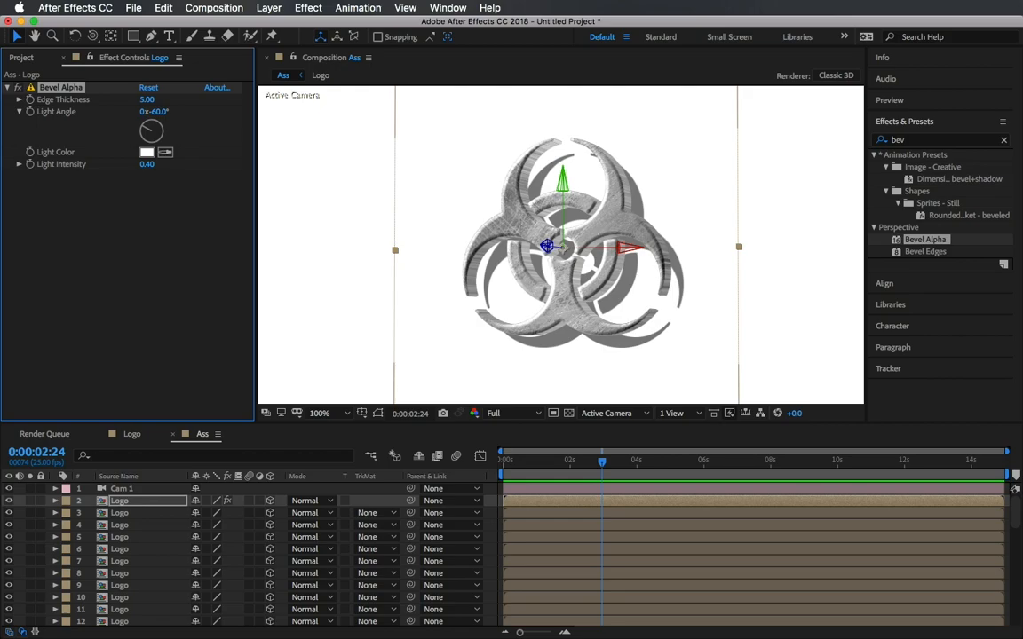
# Return the time indicator to the start and fit the composition view up to 100%.
pyautogui.click(8, 88)
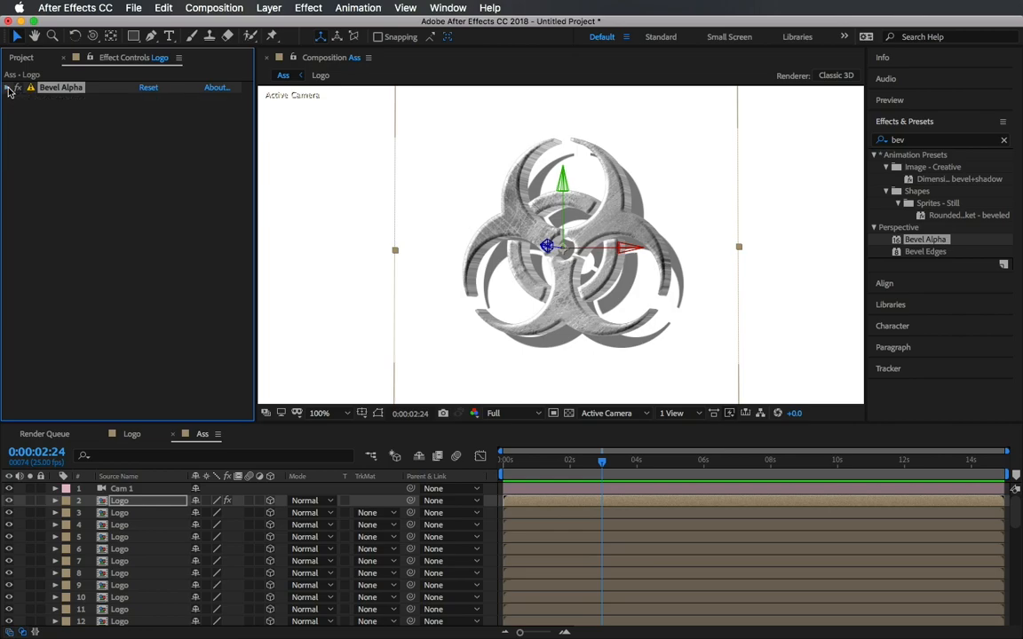
pyautogui.moveTo(602, 462); pyautogui.dragTo(367, 473)
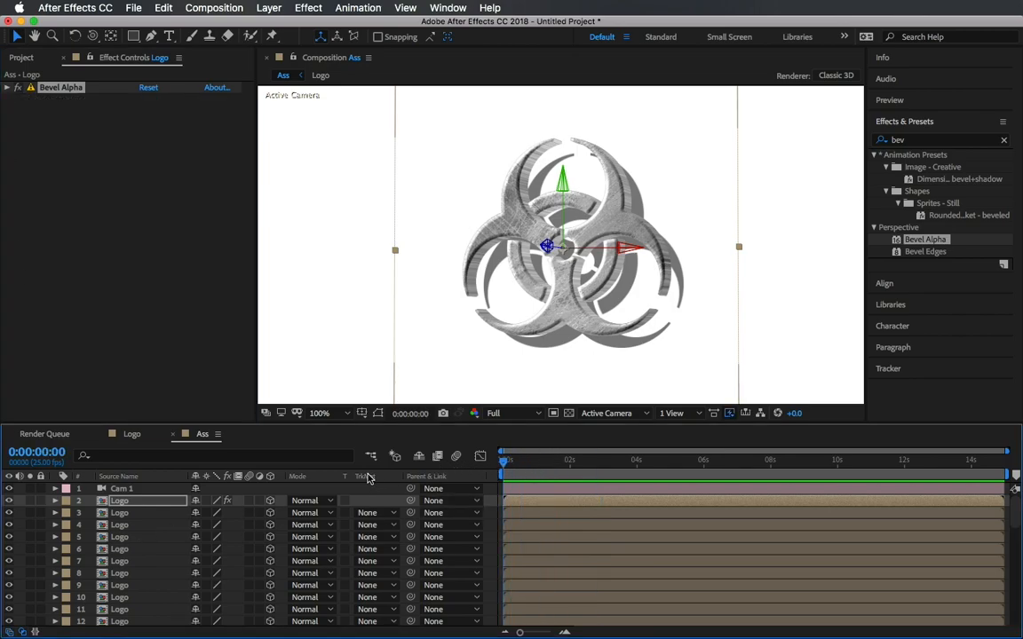
pyautogui.click(1004, 141)
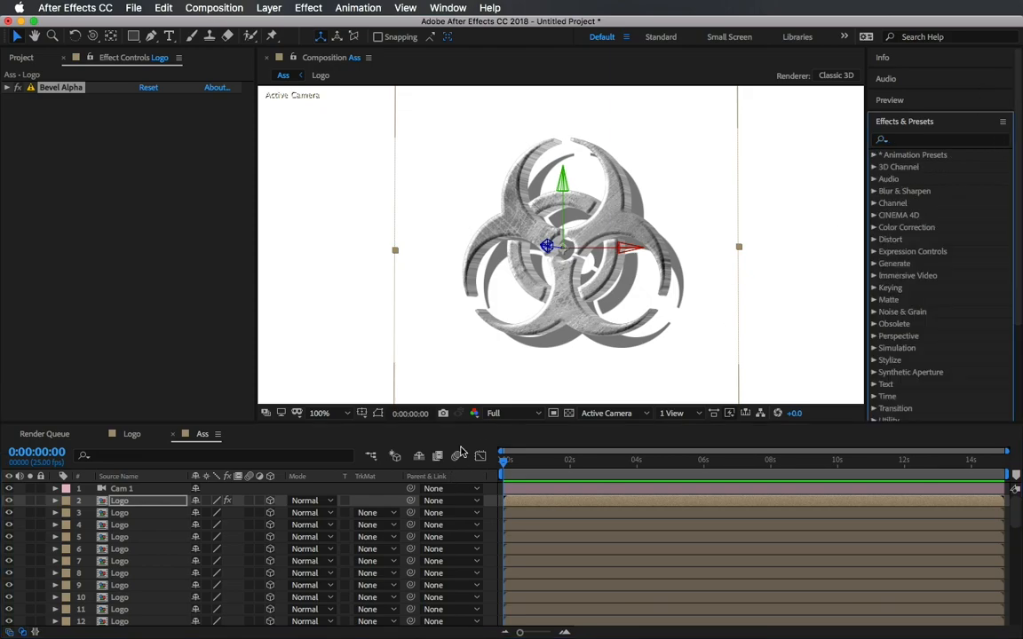
pyautogui.click(495, 414)
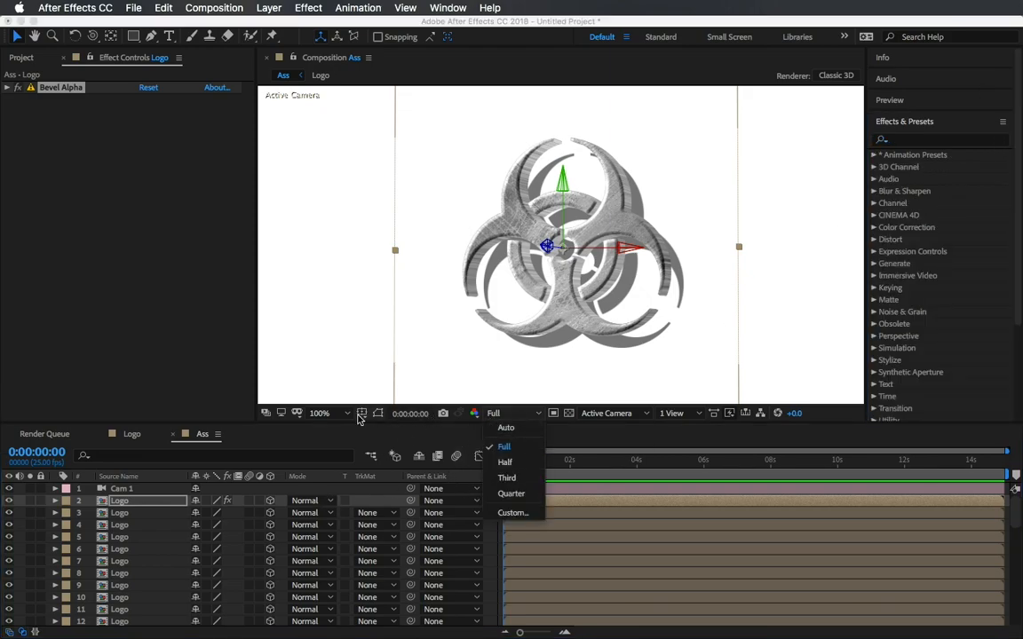
pyautogui.click(321, 414)
pyautogui.click(311, 176)
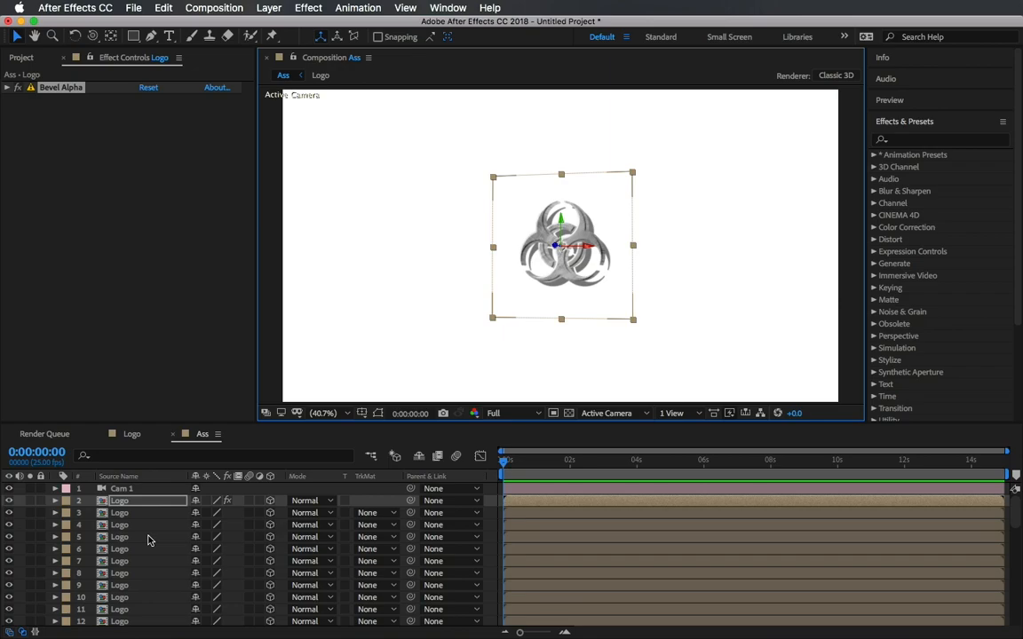
# Apply a Gradient Ramp effect to White Solid 1.
pyautogui.scroll(-10, 148, 540)
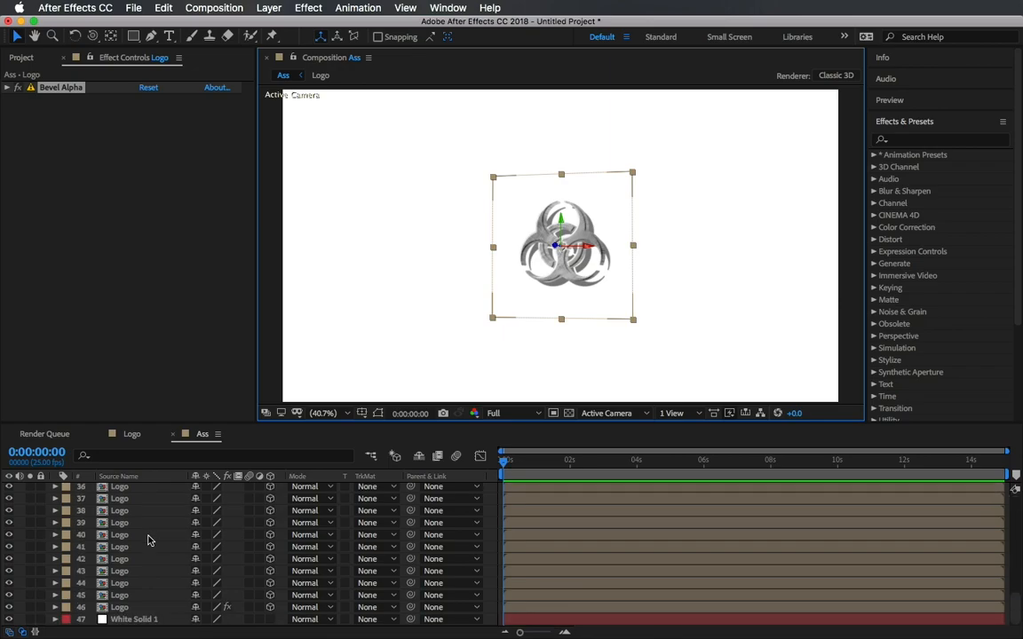
pyautogui.click(127, 620)
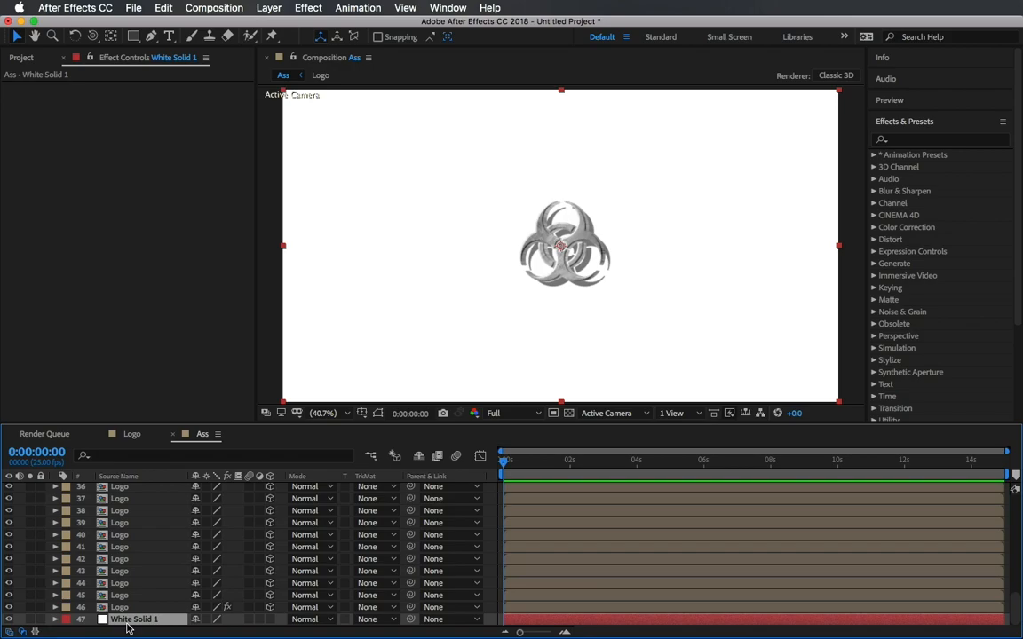
pyautogui.click(306, 7)
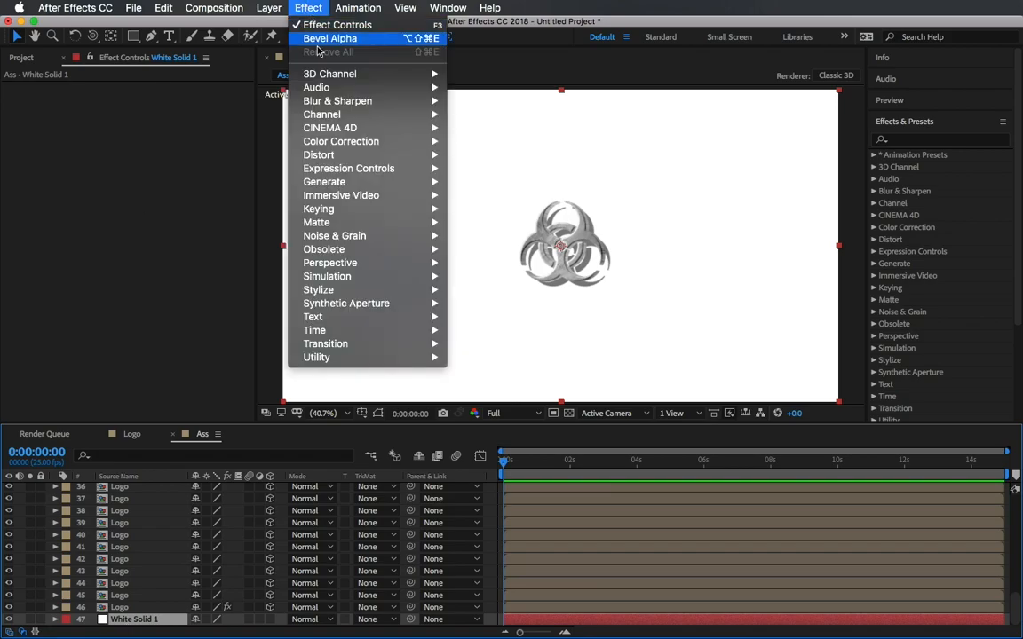
pyautogui.moveTo(325, 183)
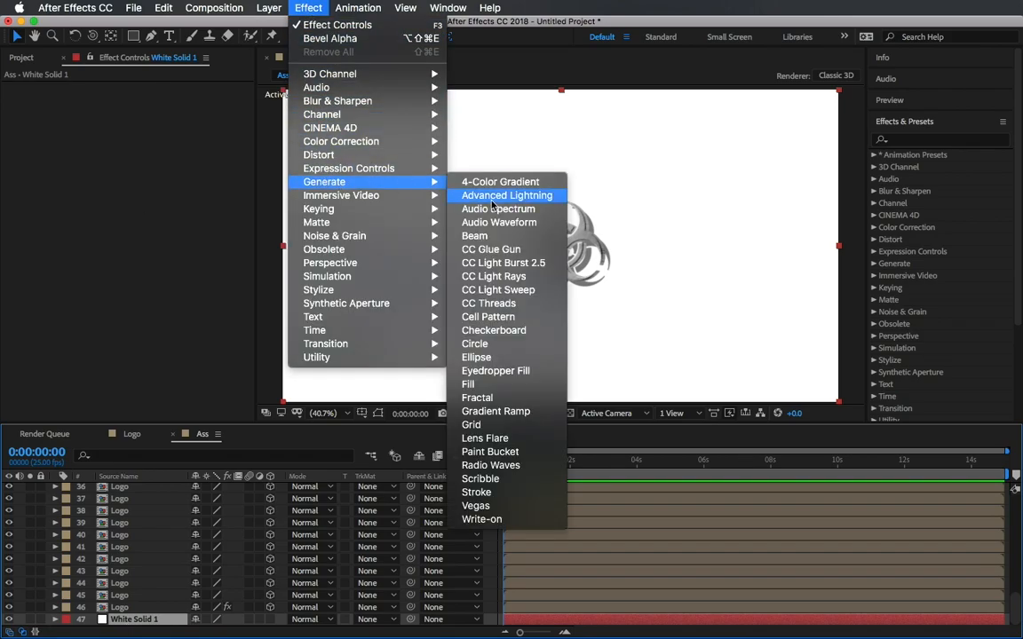
pyautogui.click(508, 412)
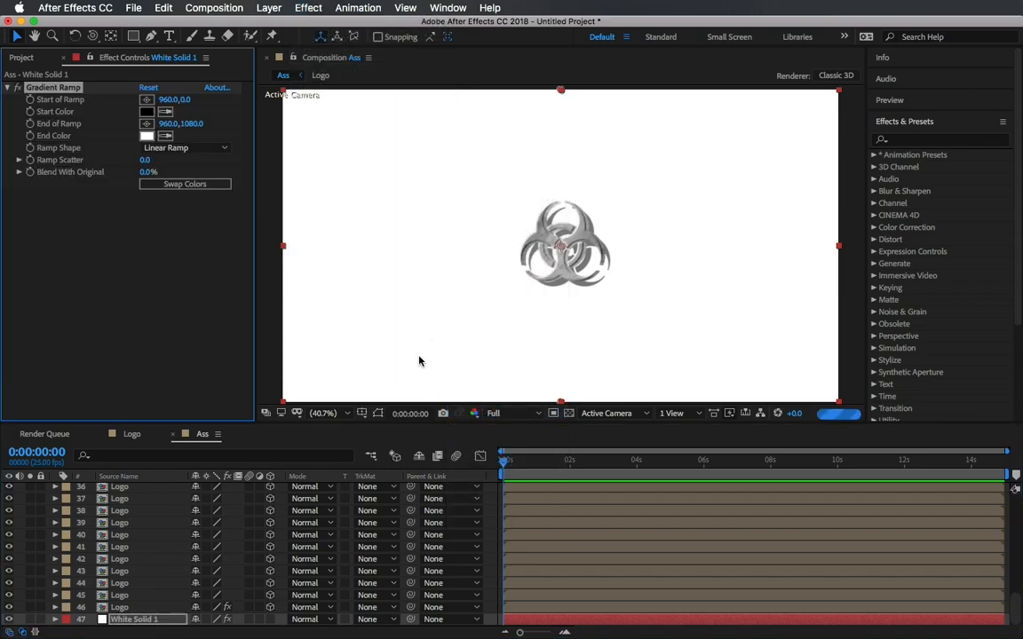
# Set the Gradient Ramp's shape to Radial Ramp and swap its colors.
pyautogui.click(336, 416)
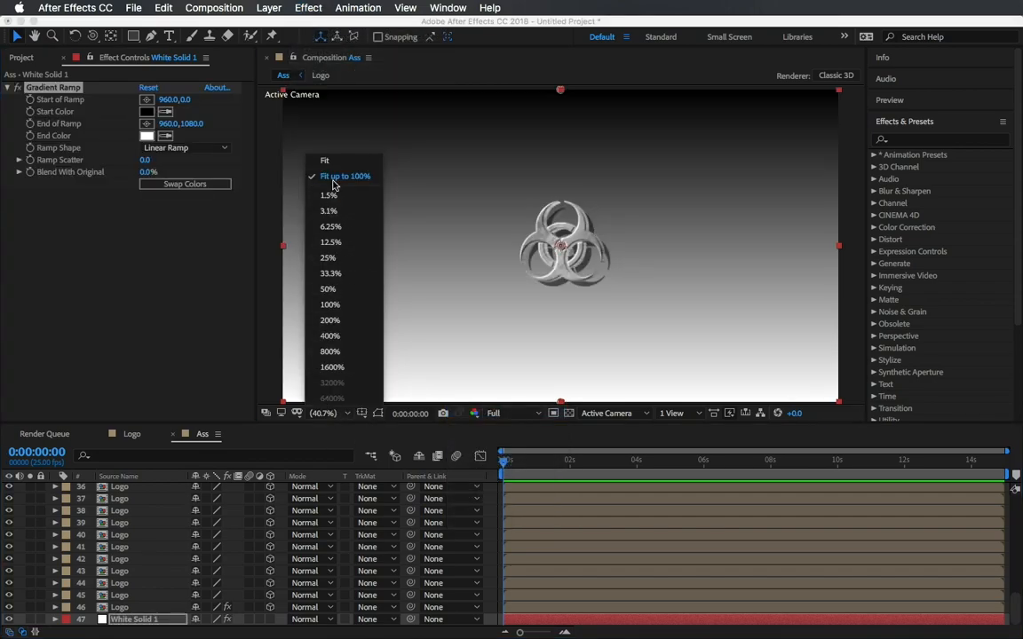
pyautogui.click(328, 289)
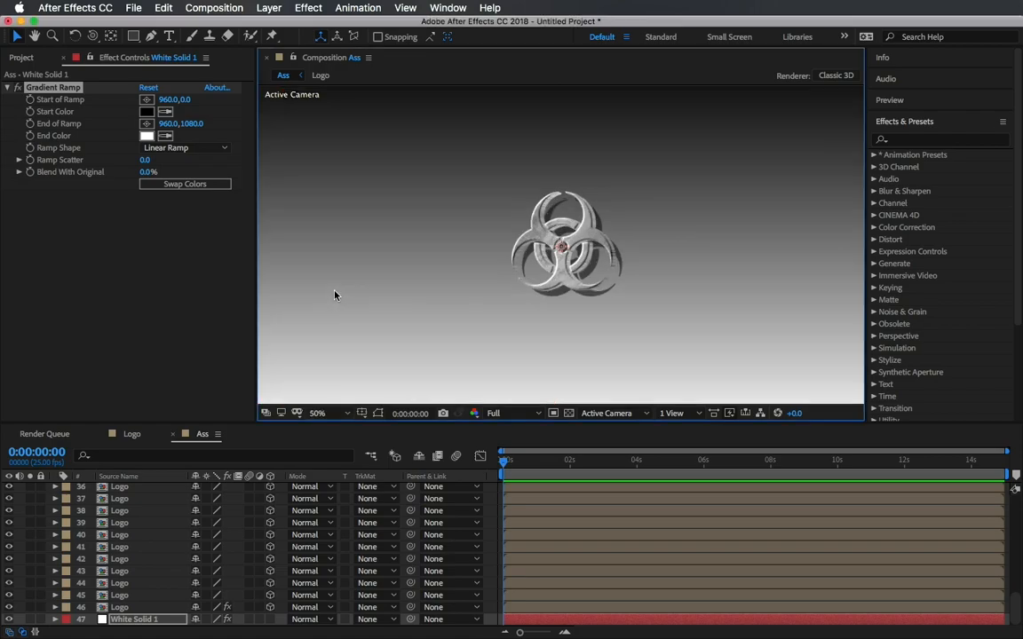
pyautogui.click(318, 413)
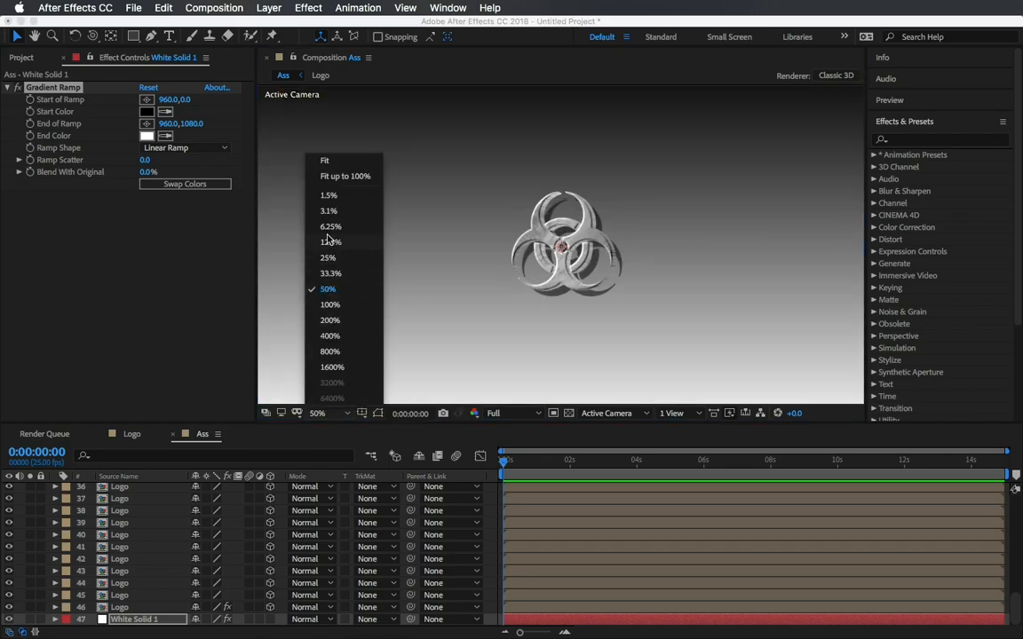
pyautogui.click(328, 258)
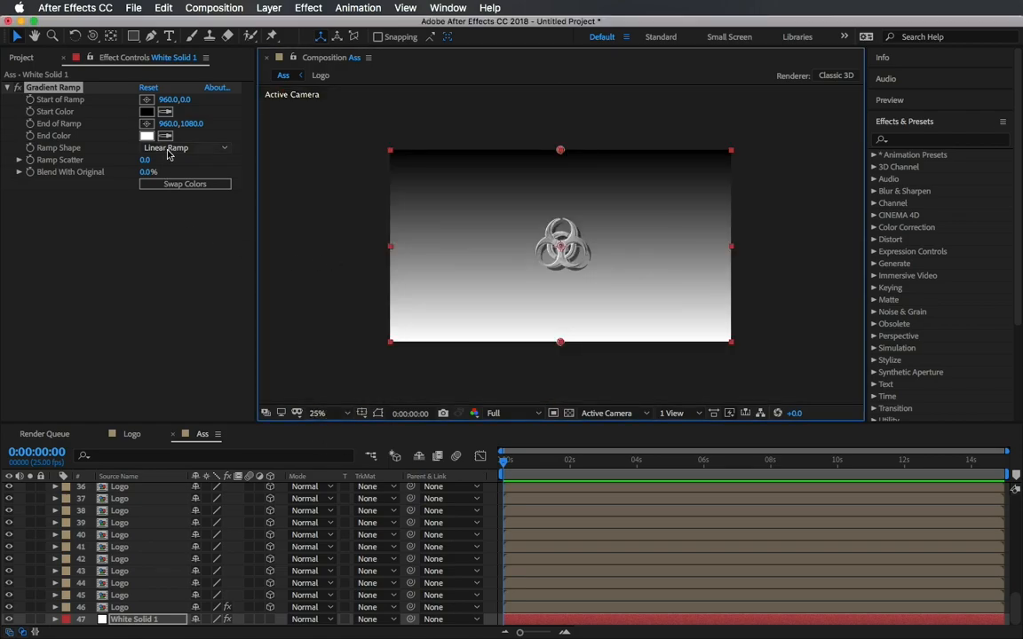
pyautogui.click(169, 148)
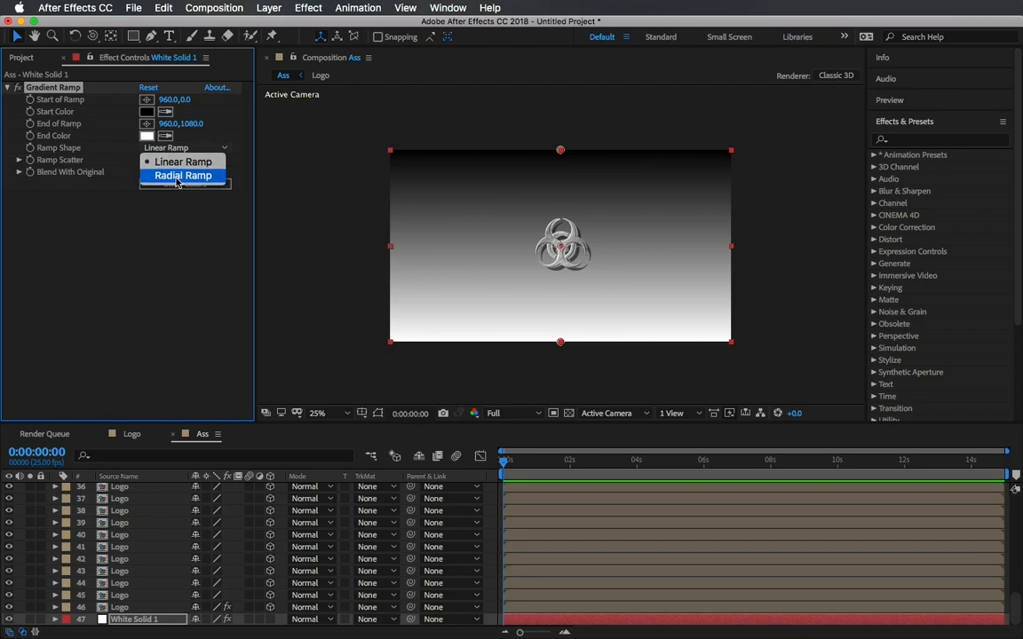
pyautogui.click(177, 179)
pyautogui.click(178, 184)
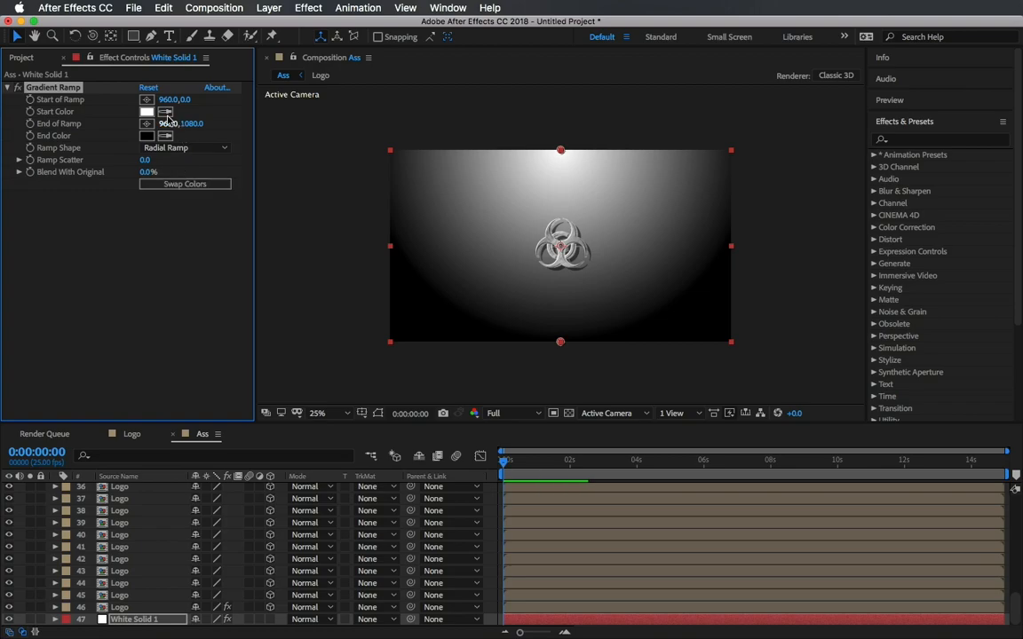
# Set the ramp's start color to a purple.
pyautogui.click(146, 111)
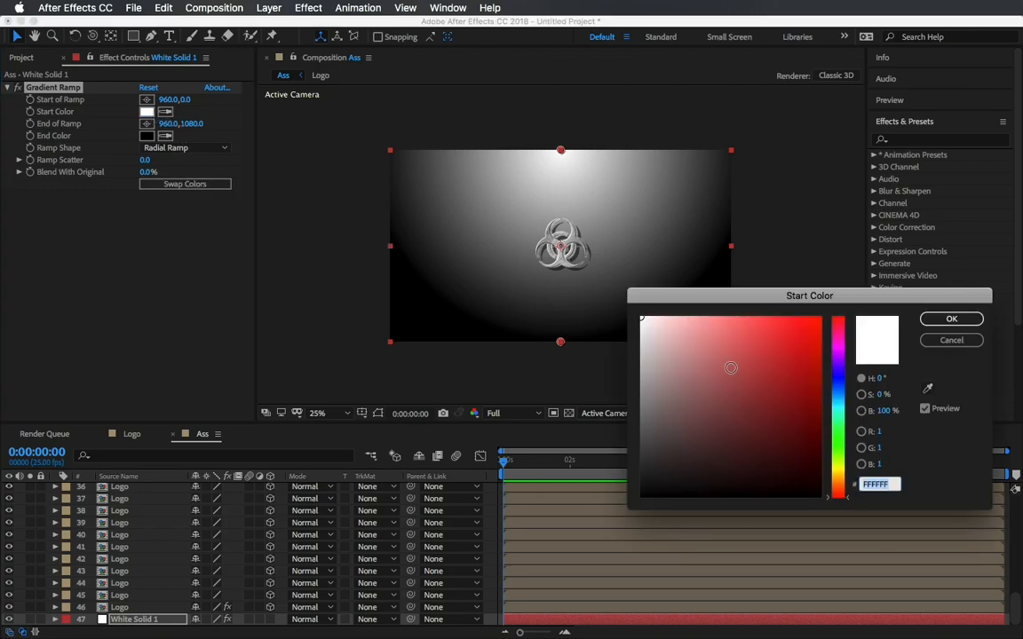
pyautogui.click(839, 343)
pyautogui.moveTo(839, 343); pyautogui.dragTo(866, 271)
pyautogui.click(929, 321)
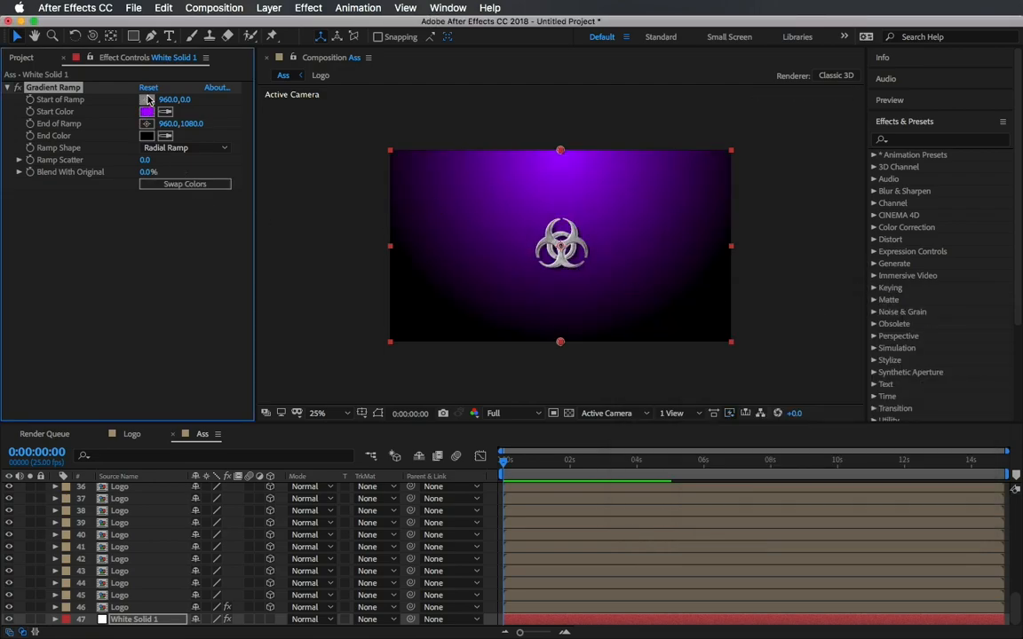
# Position the ramp's start point at the frame's top centre and its end point below the bottom centre.
pyautogui.click(148, 99)
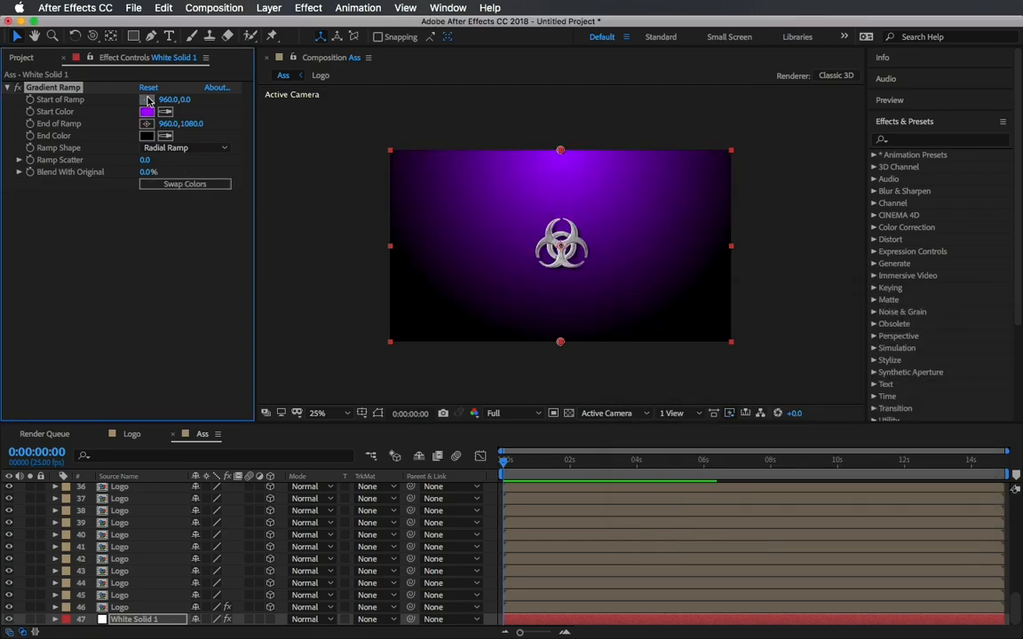
pyautogui.click(563, 364)
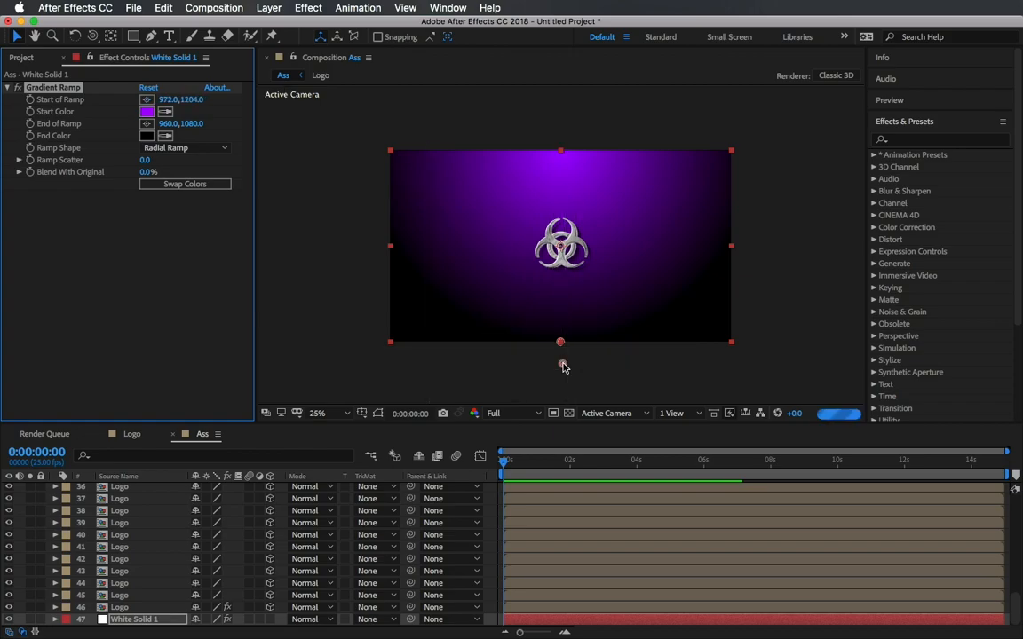
pyautogui.moveTo(563, 365); pyautogui.dragTo(559, 220)
pyautogui.click(147, 124)
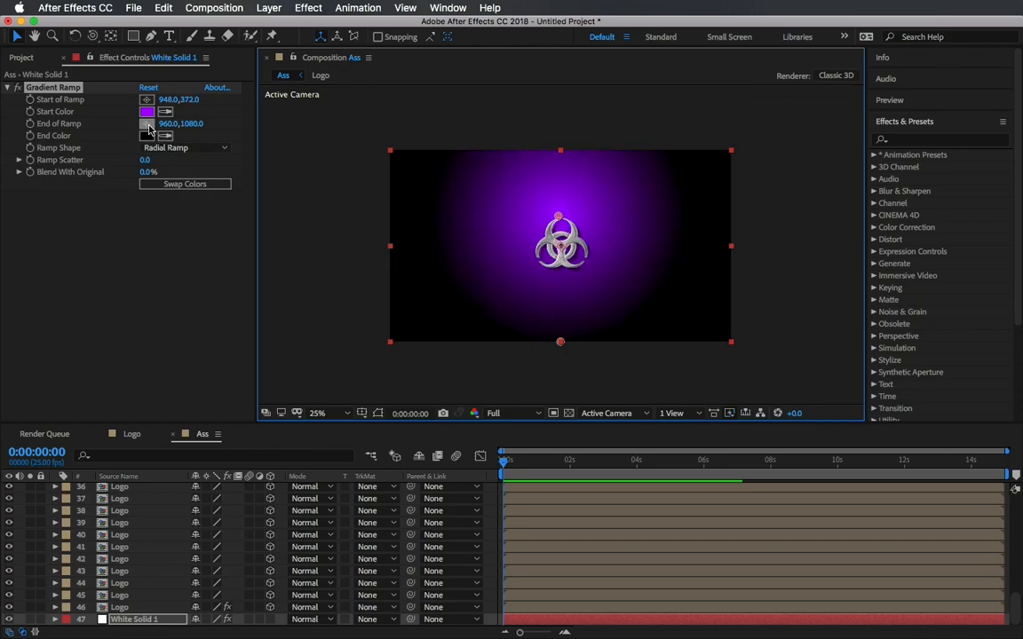
pyautogui.click(440, 364)
pyautogui.moveTo(441, 364); pyautogui.dragTo(415, 383)
pyautogui.moveTo(559, 218); pyautogui.dragTo(565, 158)
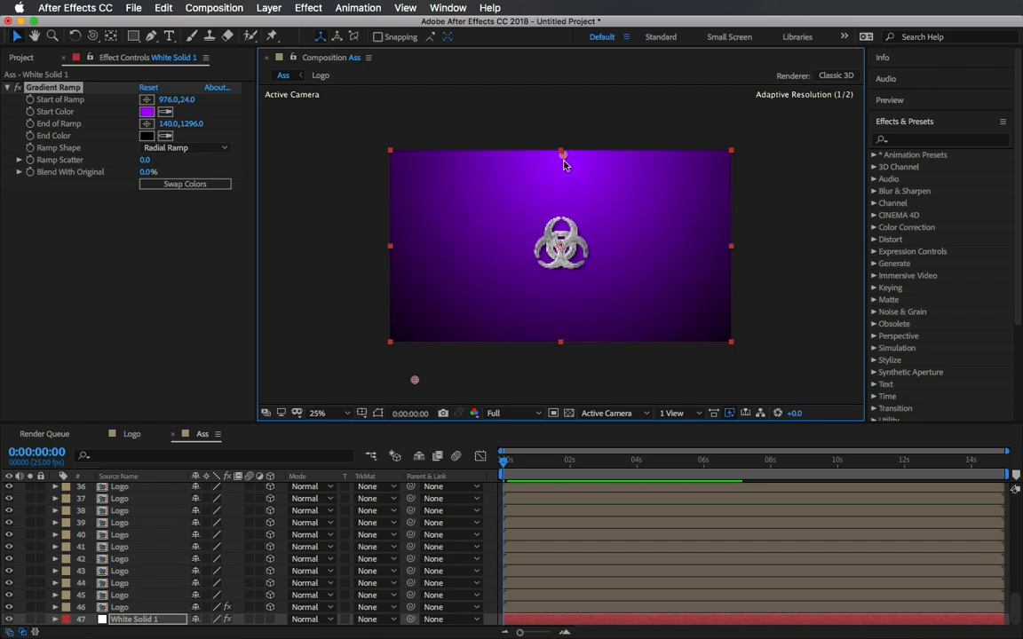
pyautogui.moveTo(414, 382); pyautogui.dragTo(565, 420)
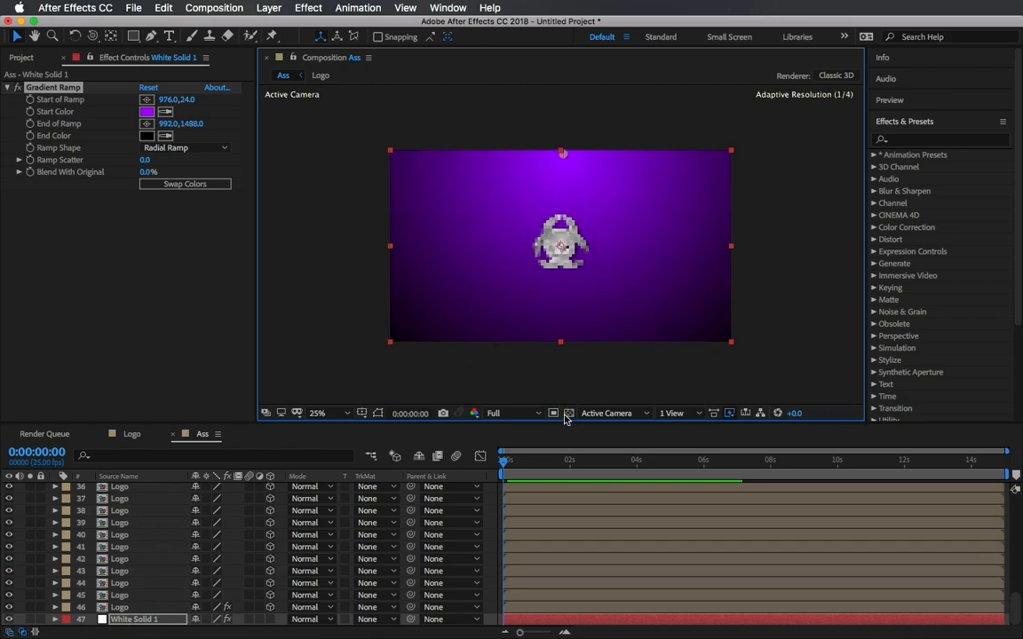
# Set the Gradient Ramp's Ramp Scatter to 10.
pyautogui.press('.')
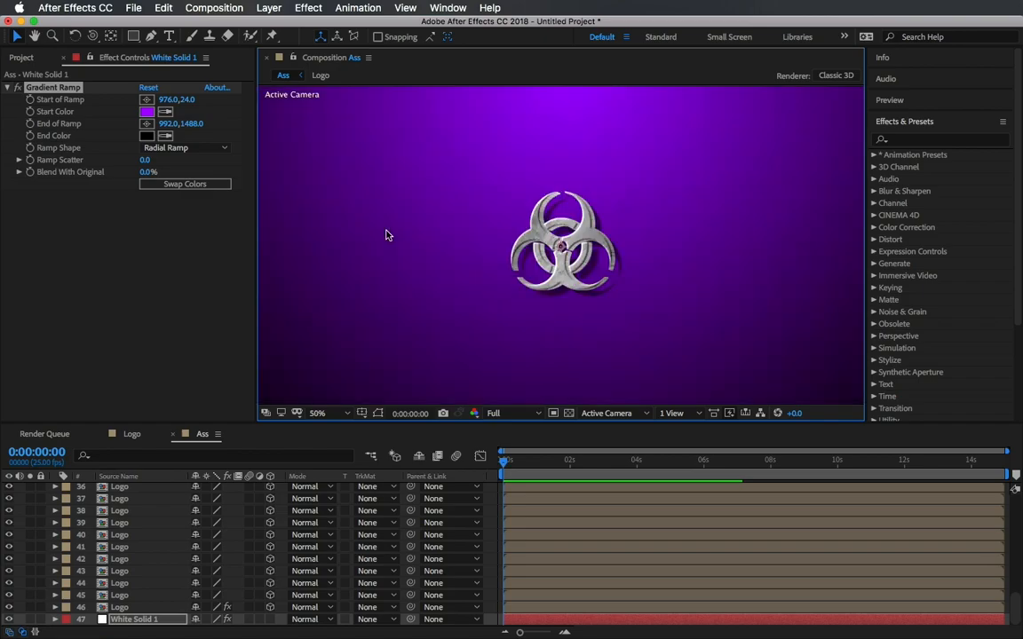
pyautogui.press(',')
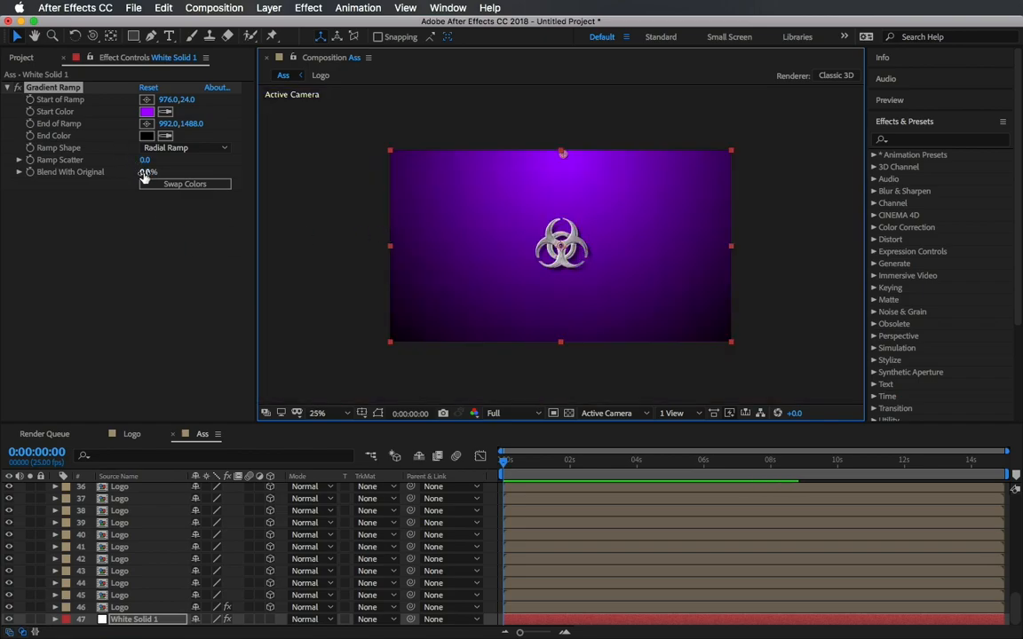
pyautogui.click(153, 163)
pyautogui.moveTo(153, 162); pyautogui.dragTo(191, 154)
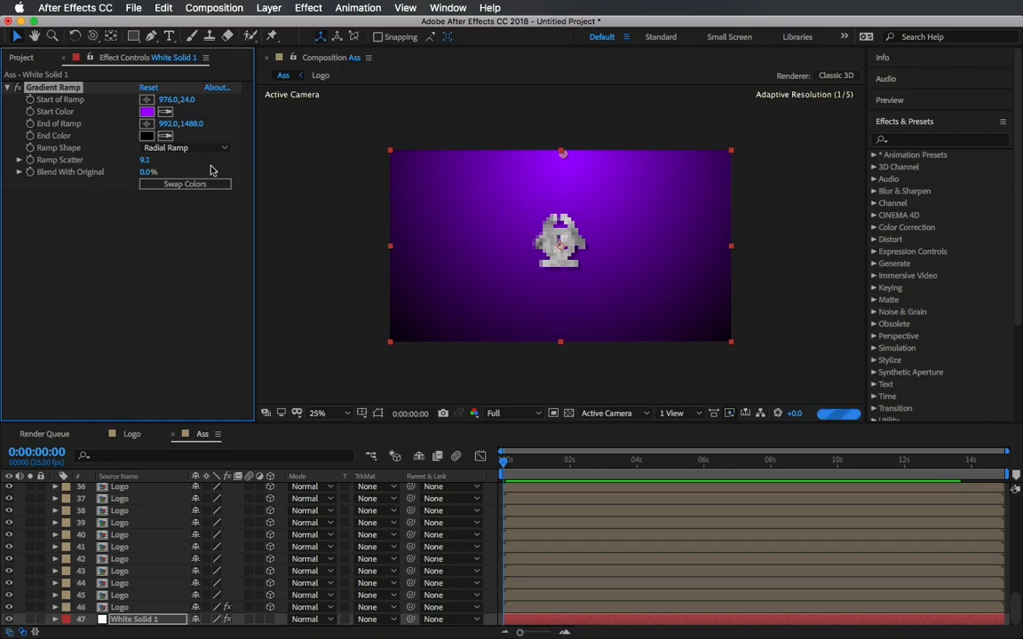
pyautogui.write('10')
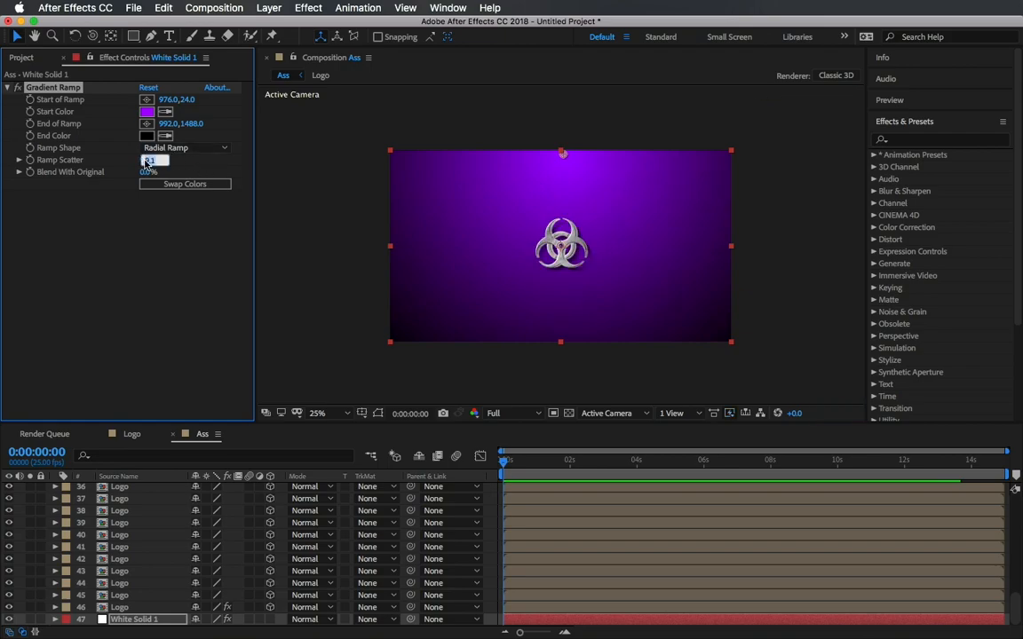
pyautogui.press('Return')
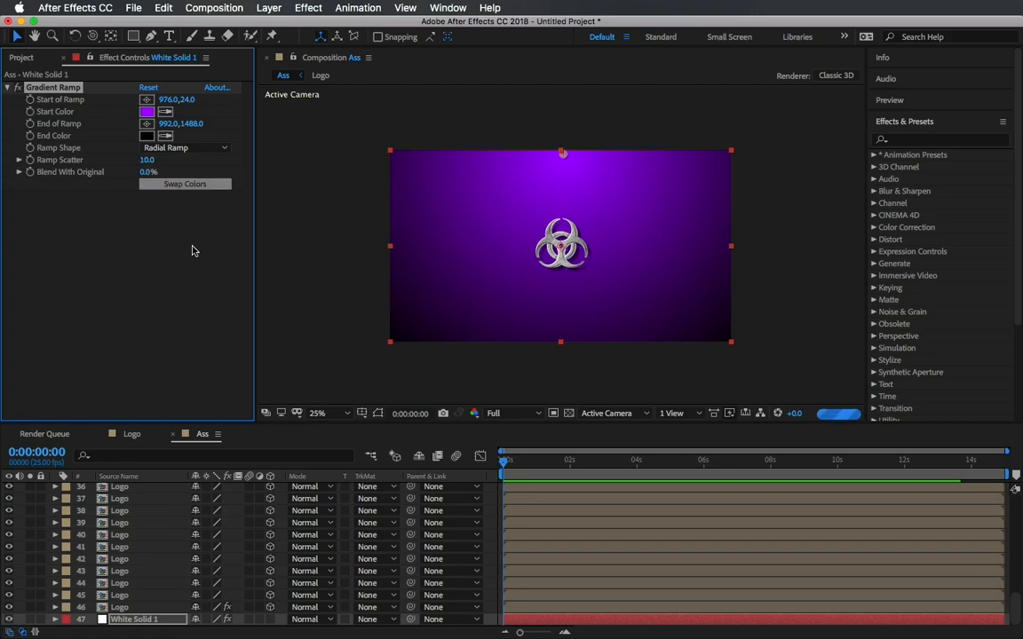
# Keyframe Cam 1's Position at the start with a Z value of -3365.7.
pyautogui.click(320, 413)
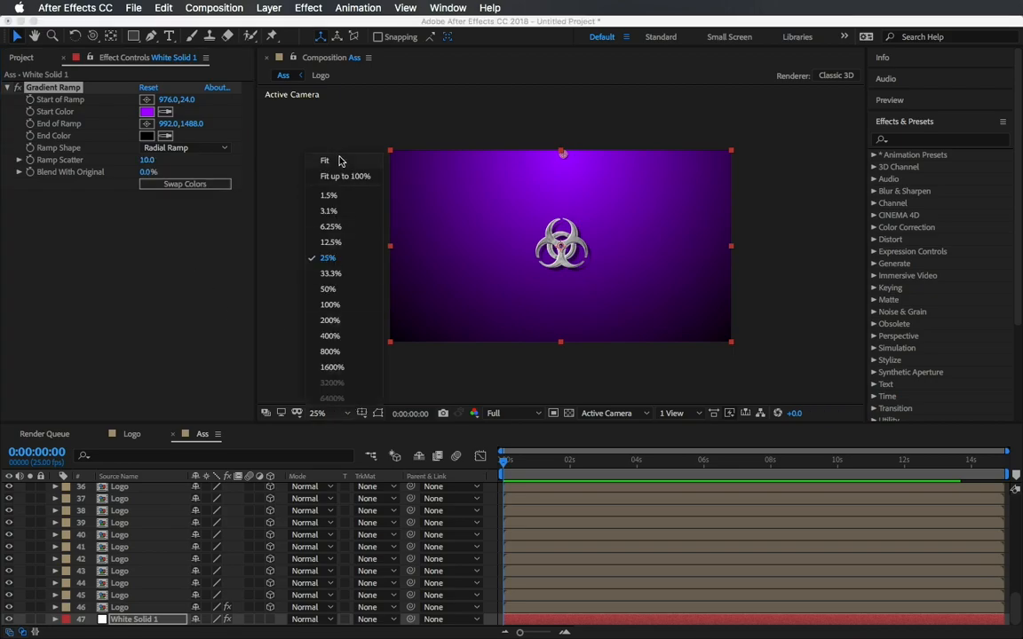
pyautogui.click(337, 161)
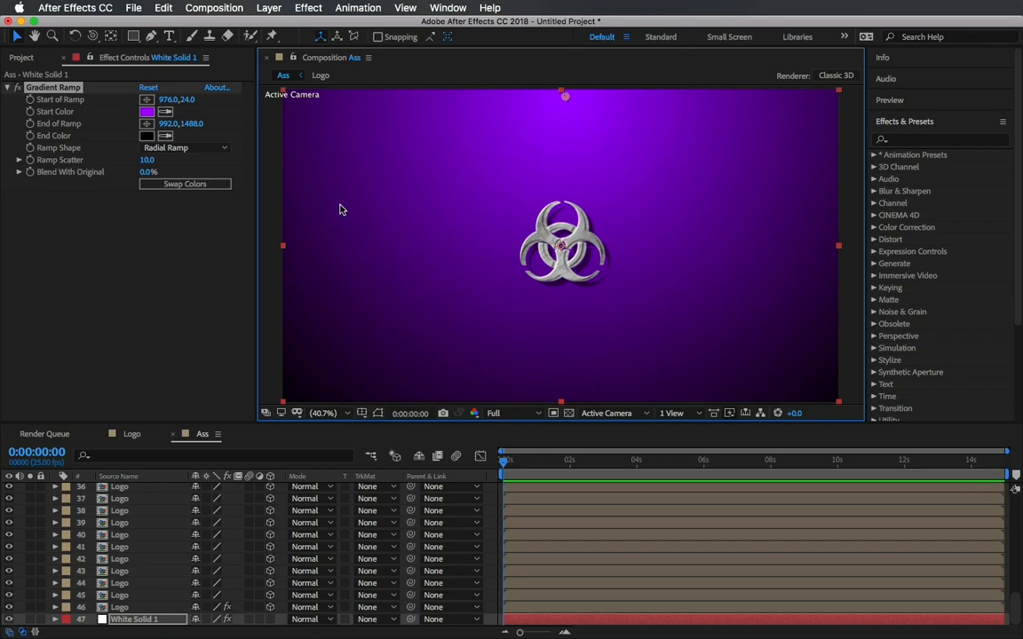
pyautogui.scroll(10, 173, 537)
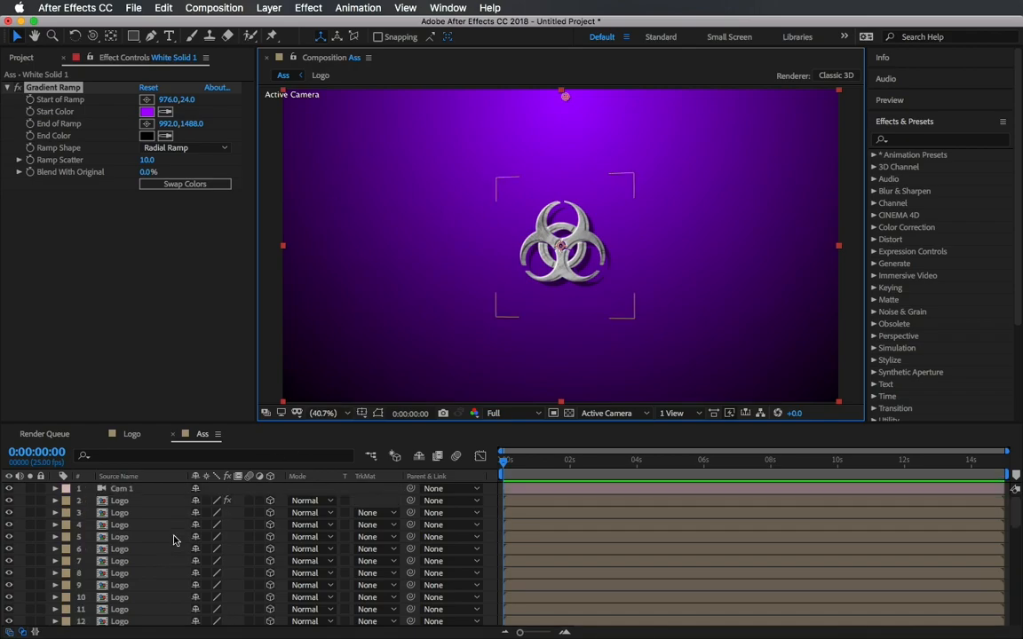
pyautogui.click(147, 489)
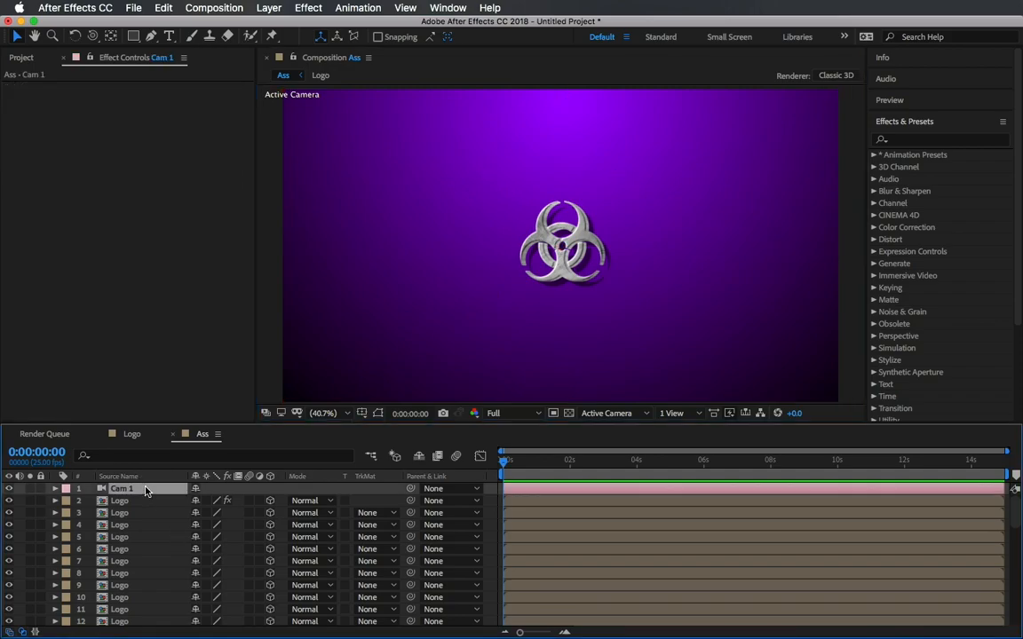
pyautogui.press('p')
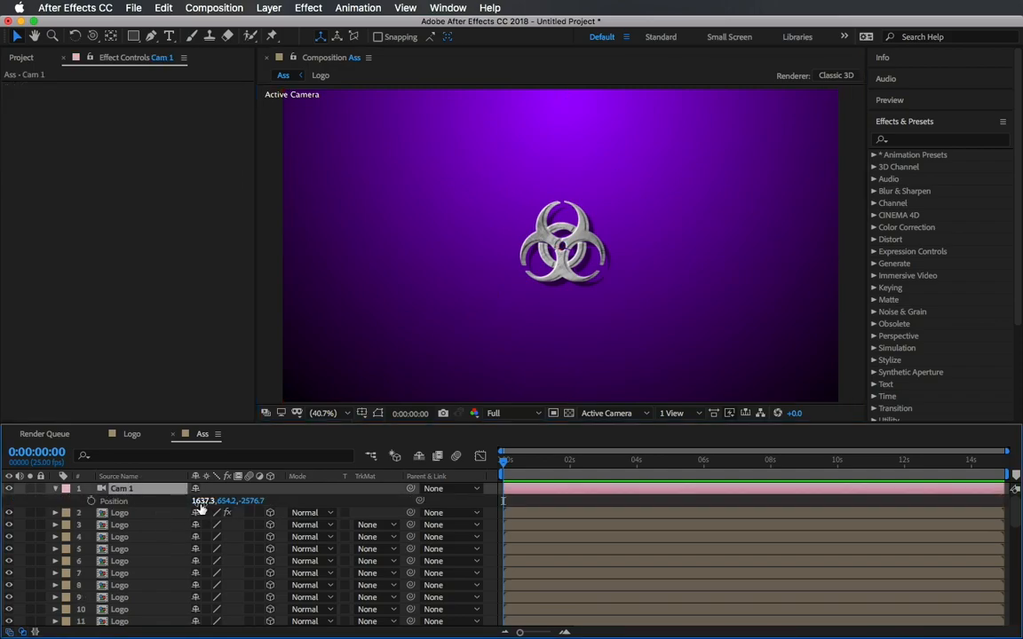
pyautogui.moveTo(252, 501); pyautogui.dragTo(4, 551)
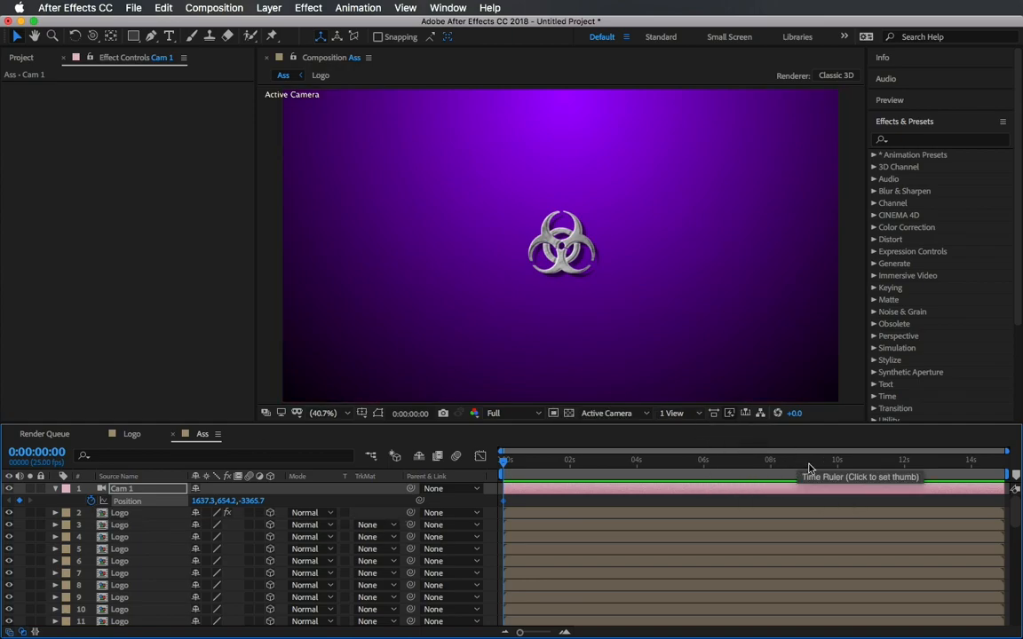
# At 10 seconds, keyframe Cam 1's Position Z at -1016.7, then return to the start.
pyautogui.click(839, 469)
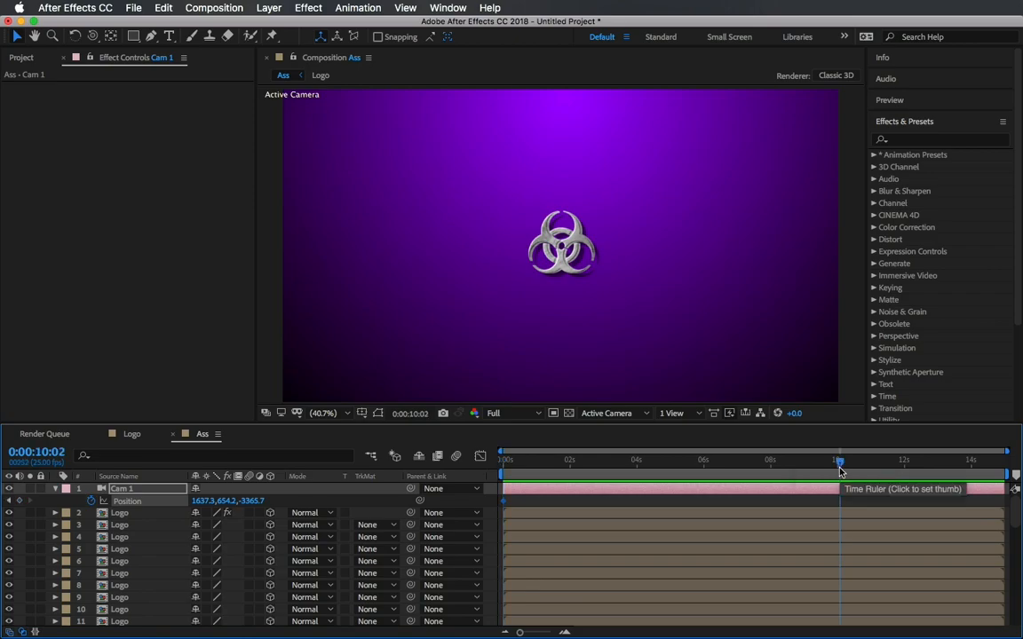
pyautogui.click(840, 467)
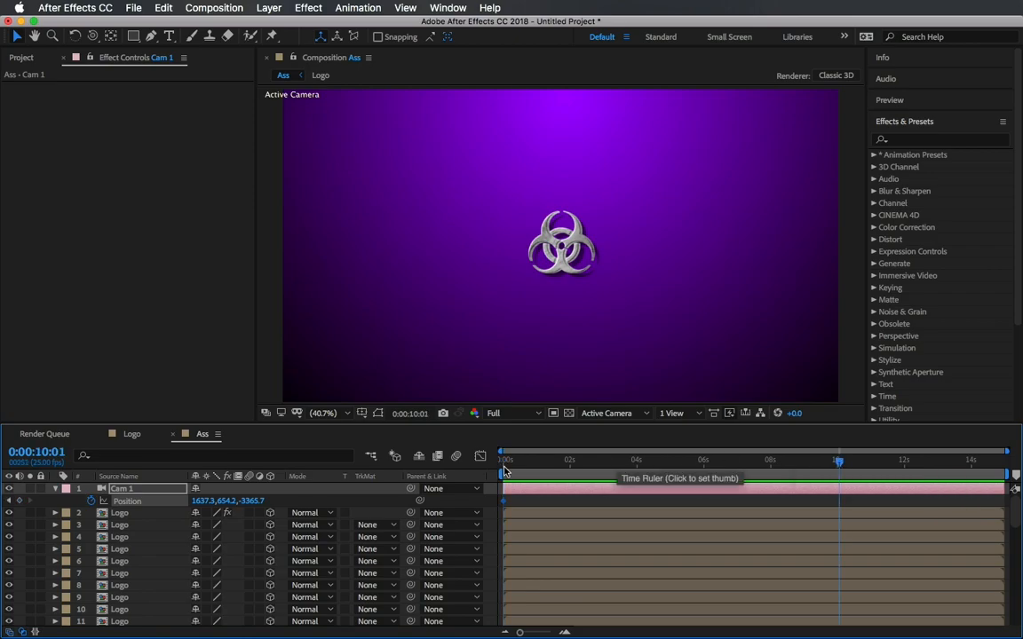
pyautogui.press('pageup')
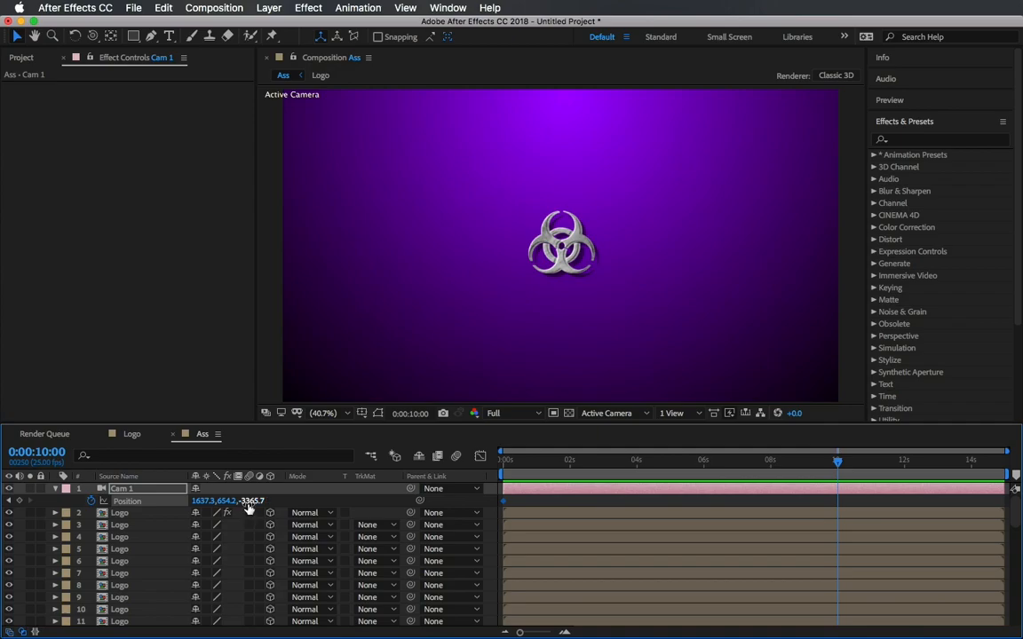
pyautogui.moveTo(248, 507); pyautogui.dragTo(892, 427)
pyautogui.moveTo(251, 500); pyautogui.dragTo(1018, 446)
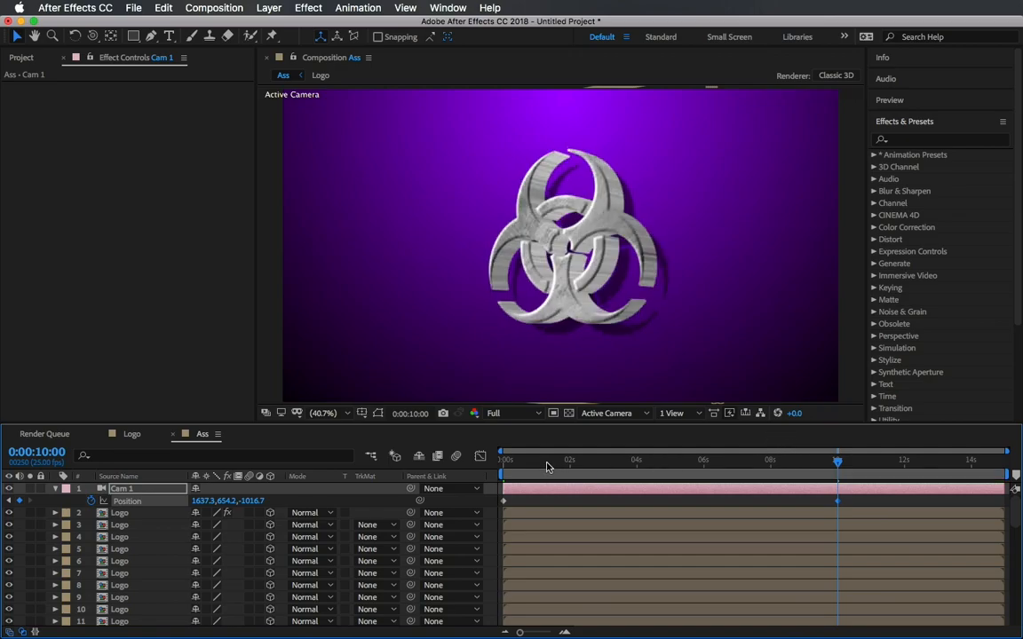
pyautogui.click(504, 460)
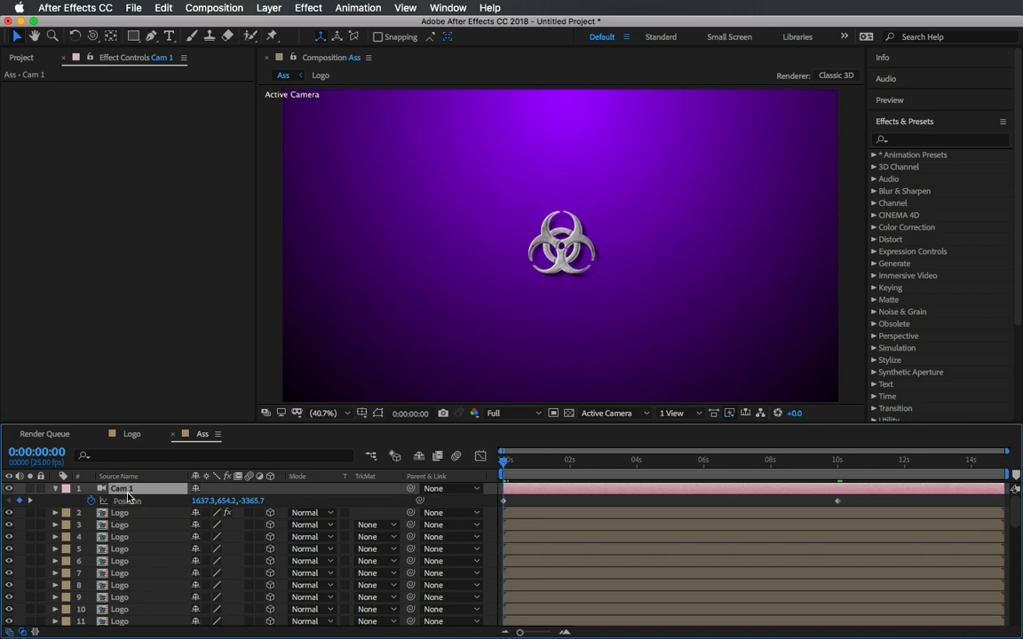
# Create a new Null Object layer.
pyautogui.press('r')
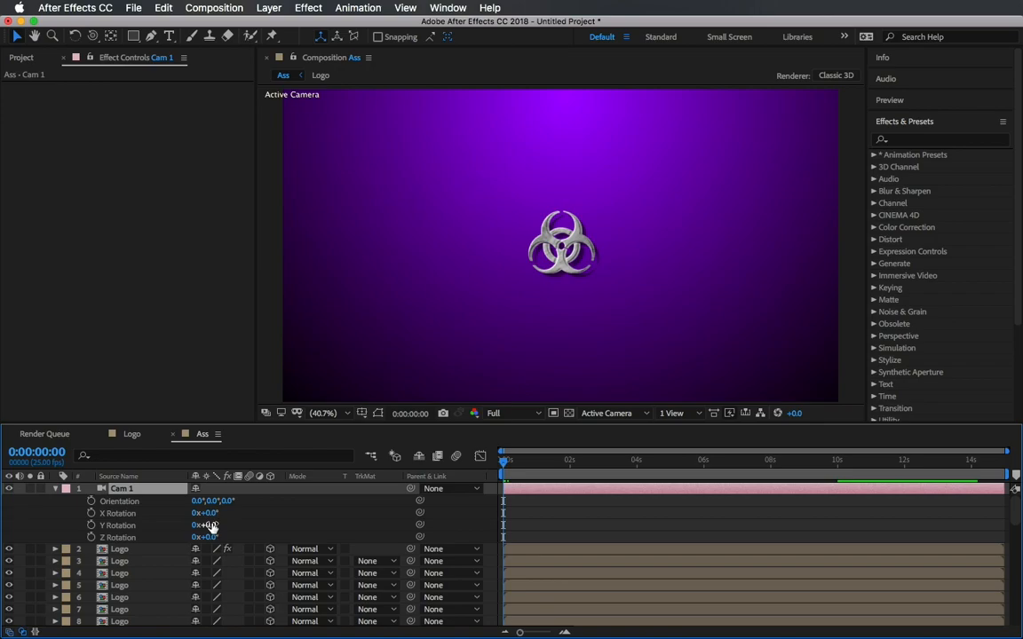
pyautogui.moveTo(212, 525)
pyautogui.mouseDown()
pyautogui.moveTo(293, 525)
pyautogui.moveTo(226, 527)
pyautogui.mouseUp()
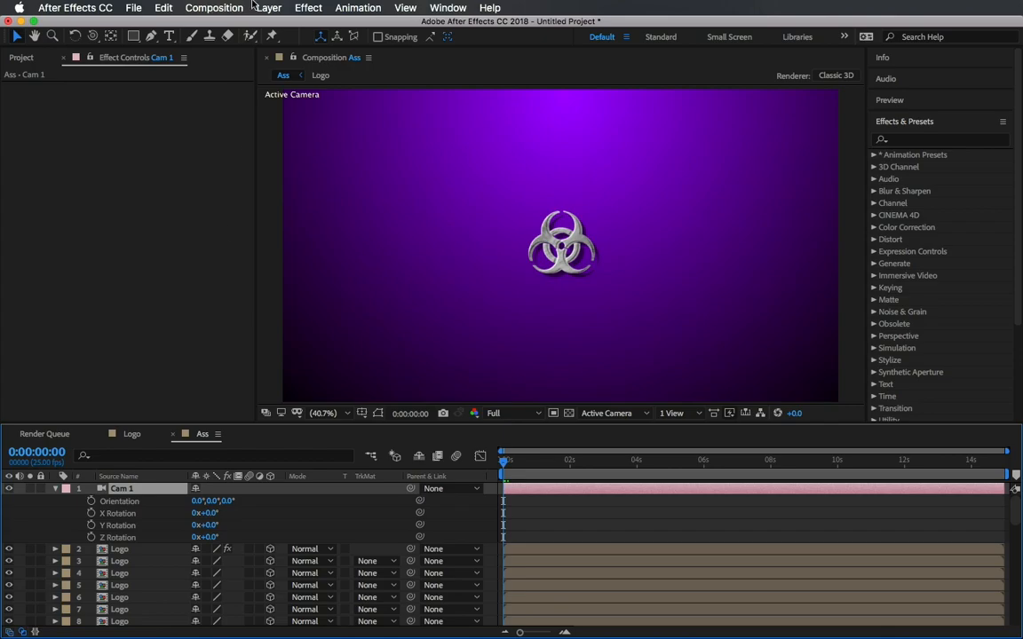
pyautogui.click(281, 10)
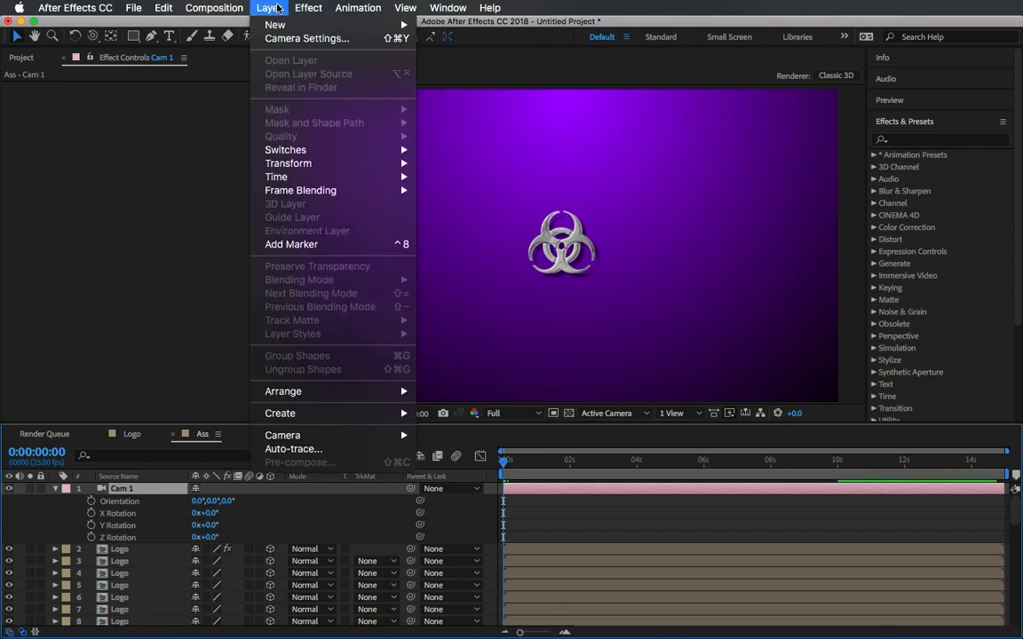
pyautogui.moveTo(289, 25)
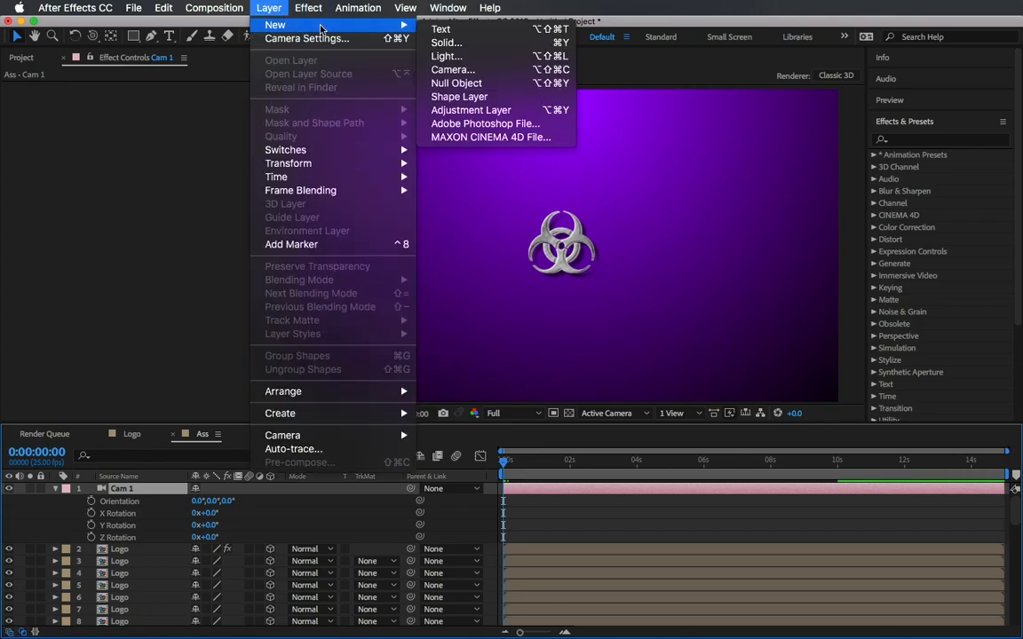
pyautogui.click(477, 83)
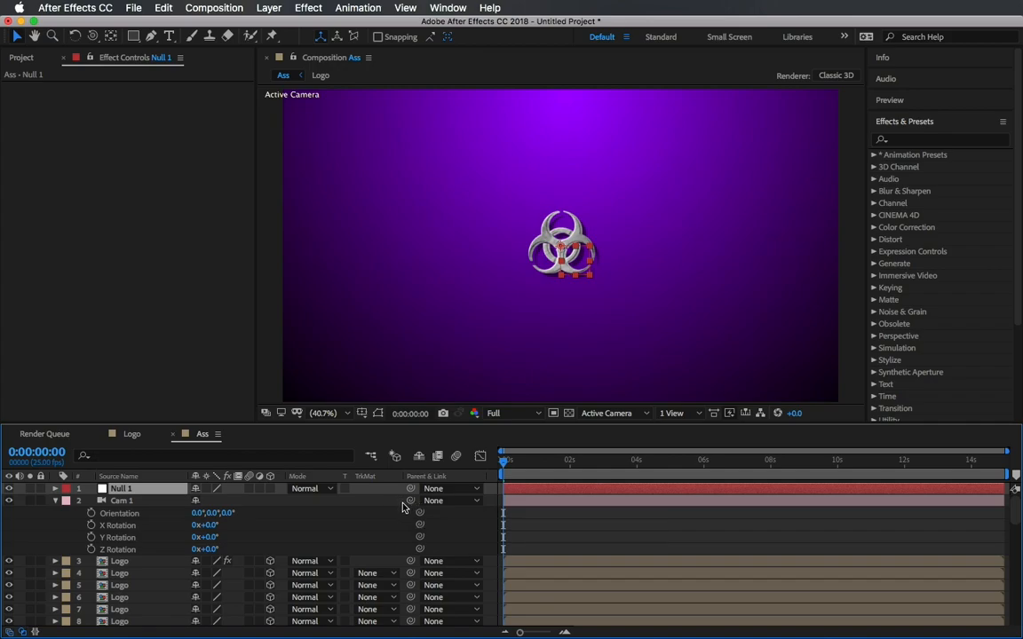
# Parent Cam 1 to Null 1 and reveal the null's Rotation property.
pyautogui.moveTo(411, 503); pyautogui.dragTo(139, 494)
pyautogui.press('r')
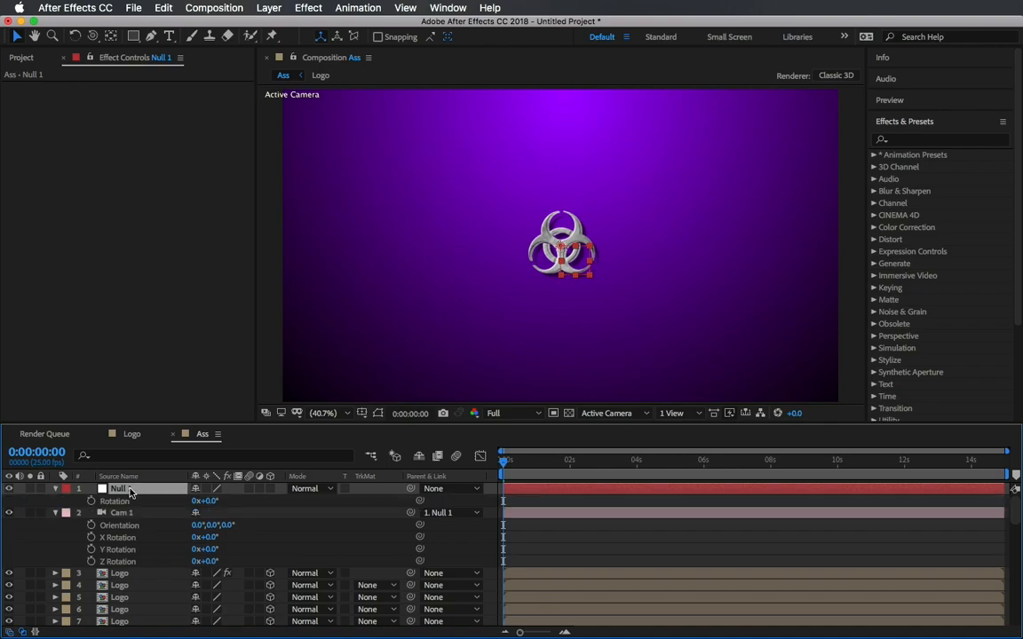
# Make Null 1 a 3D layer and keyframe its X Rotation at 90° at the start.
pyautogui.click(270, 488)
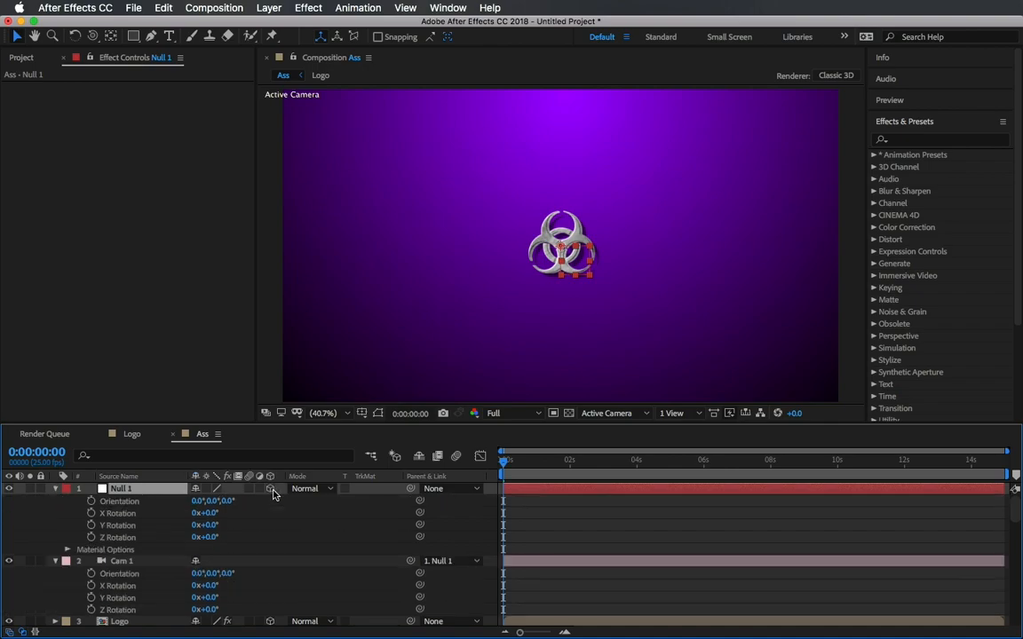
pyautogui.moveTo(207, 513); pyautogui.dragTo(269, 513)
pyautogui.click(213, 514)
pyautogui.press('Return')
pyautogui.click(91, 513)
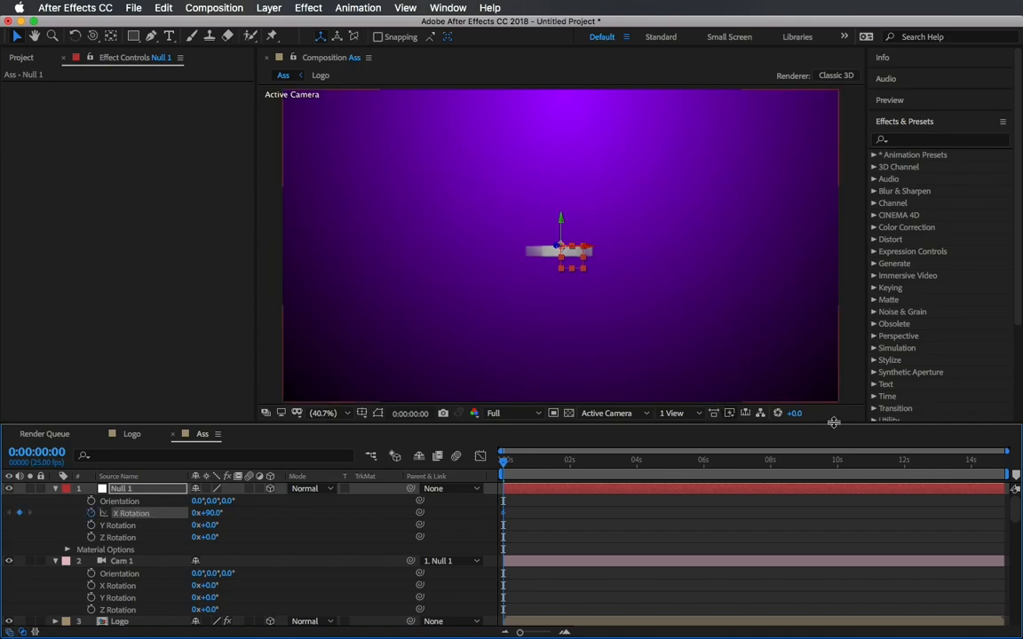
# At 10 seconds, set Null 1's X Rotation to 0°.
pyautogui.click(840, 469)
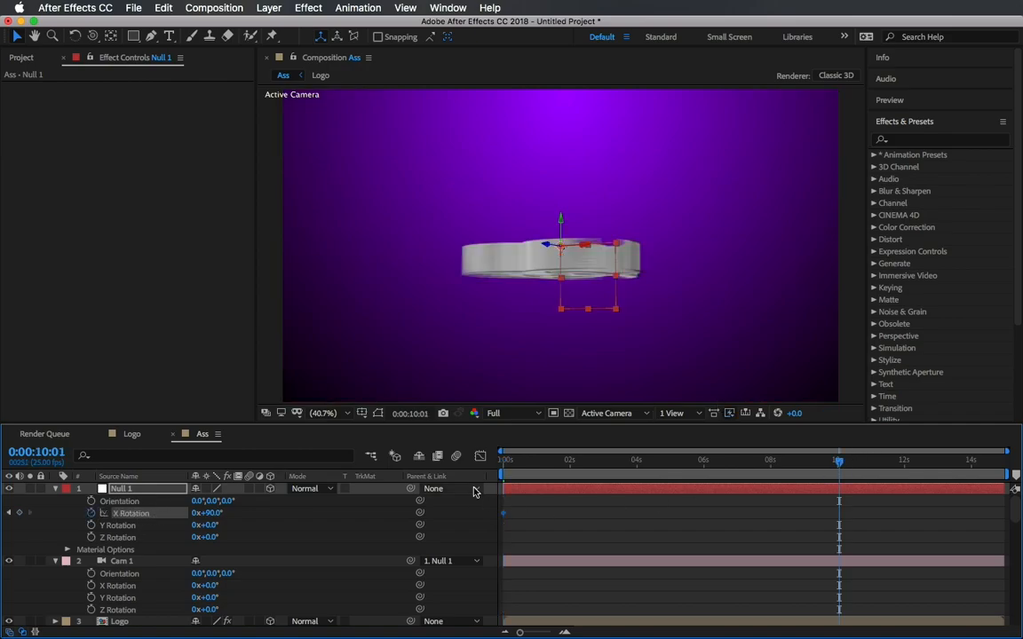
pyautogui.click(209, 513)
pyautogui.write('0')
pyautogui.press('Return')
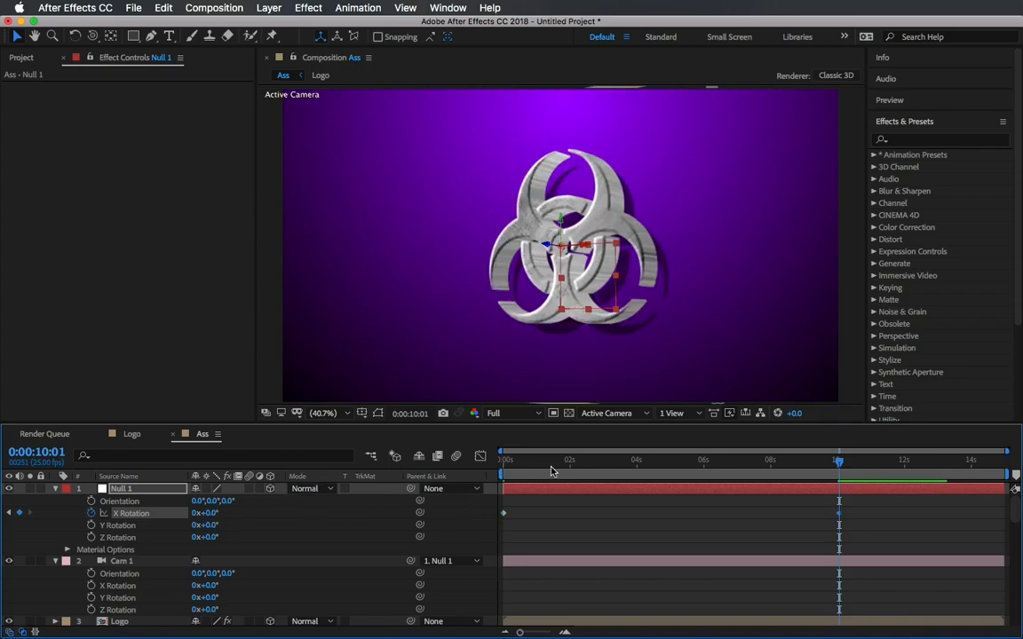
# Return to the start, set Null 1's Z Rotation to 90° and keyframe it.
pyautogui.click(501, 464)
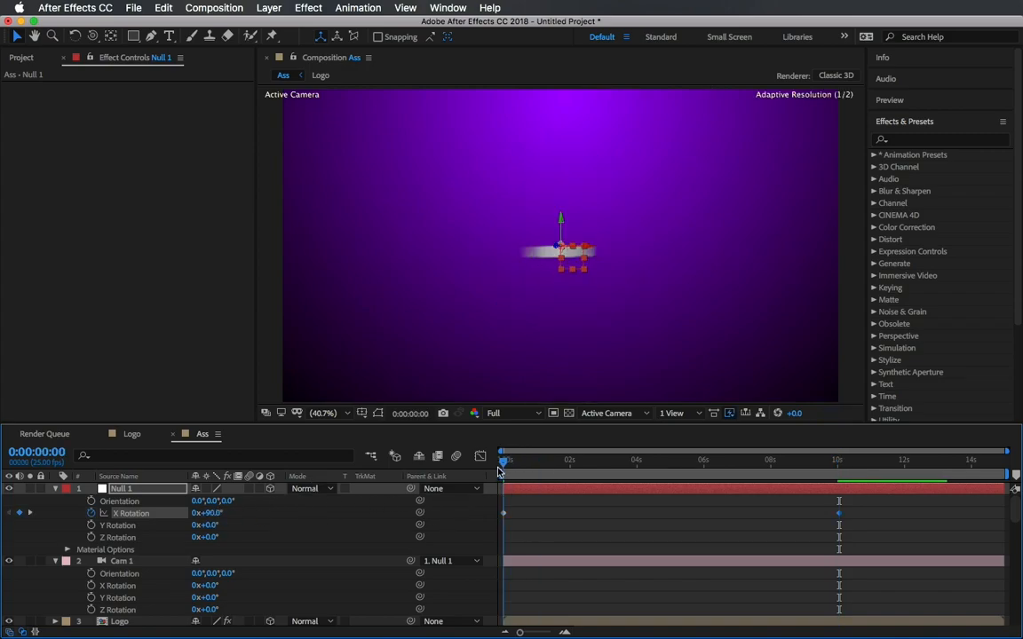
pyautogui.moveTo(213, 527); pyautogui.dragTo(240, 531)
pyautogui.click(212, 525)
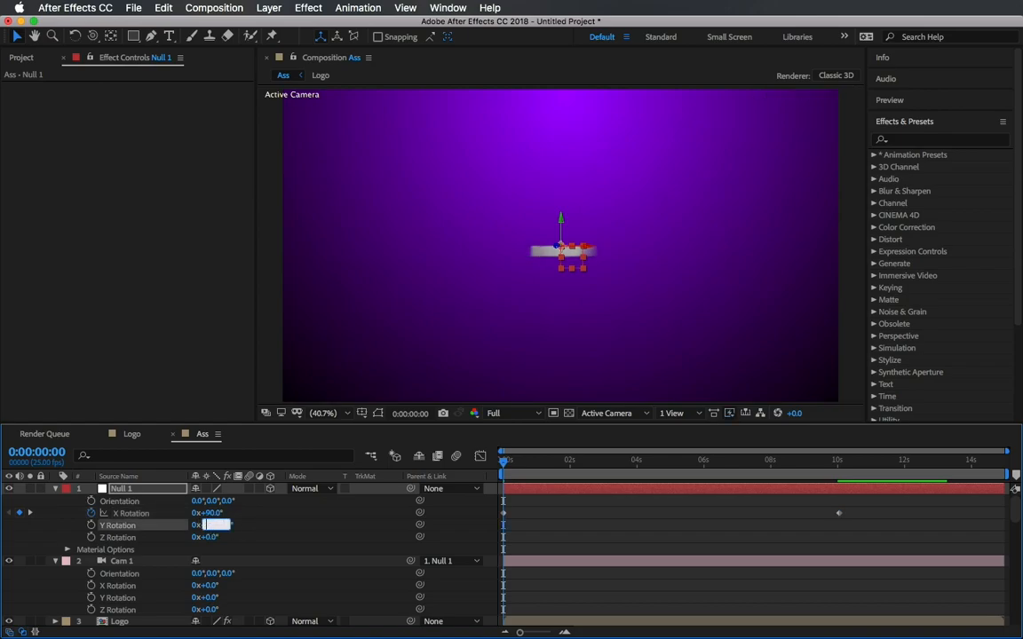
pyautogui.write('0')
pyautogui.press('Return')
pyautogui.moveTo(210, 537); pyautogui.dragTo(229, 538)
pyautogui.click(211, 539)
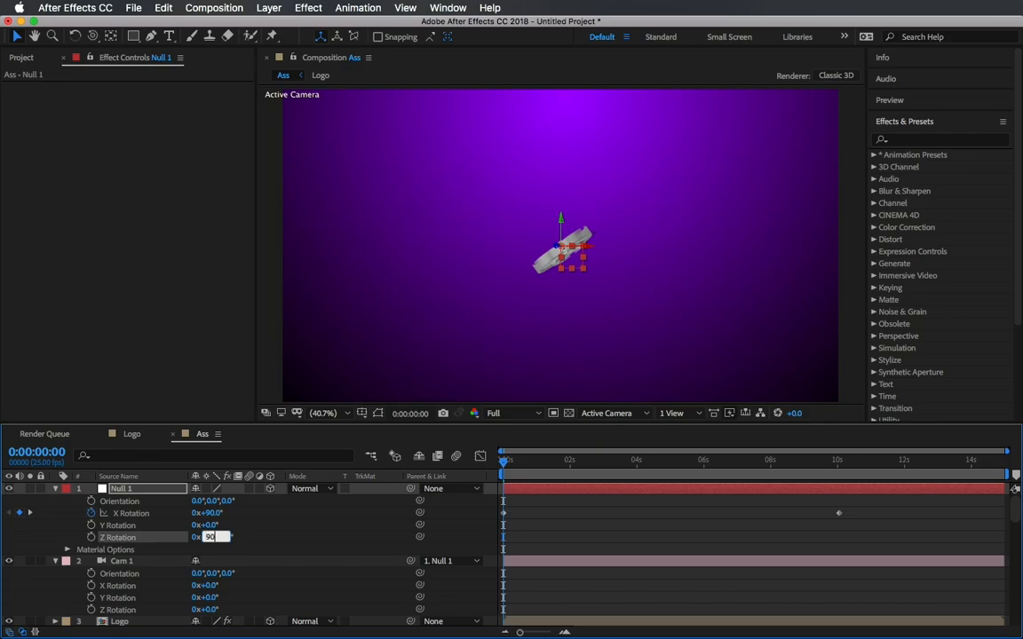
pyautogui.press('Return')
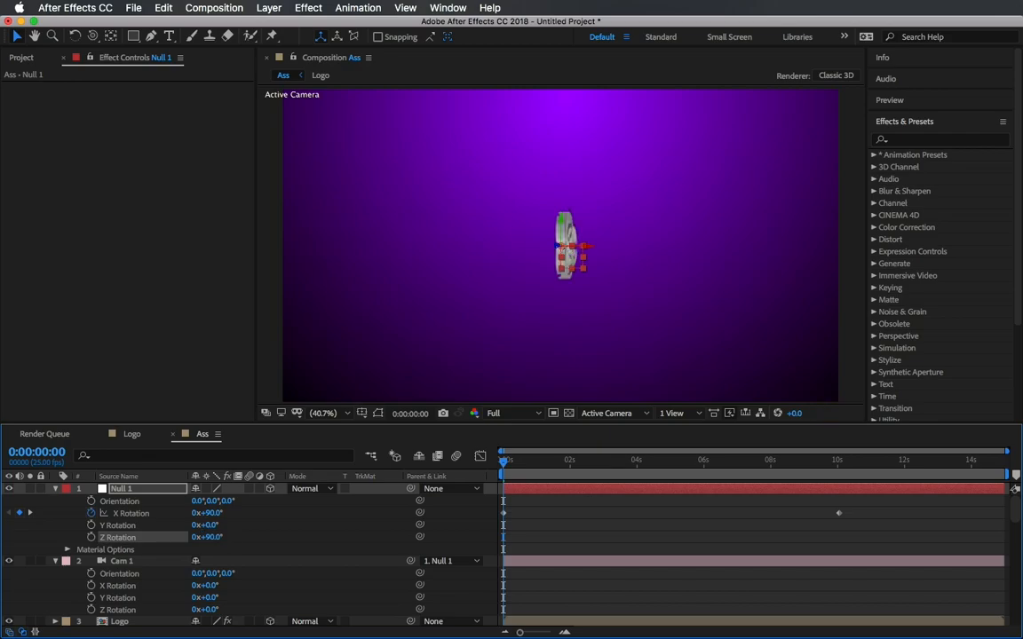
pyautogui.click(92, 538)
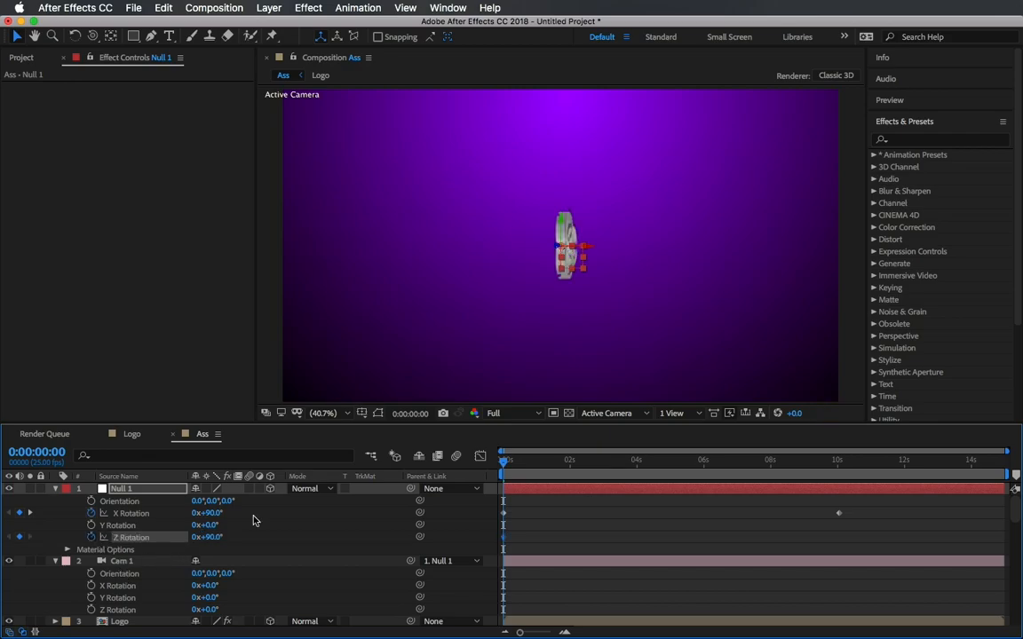
# At 10 seconds, set Null 1's Z Rotation to 0°.
pyautogui.click(840, 467)
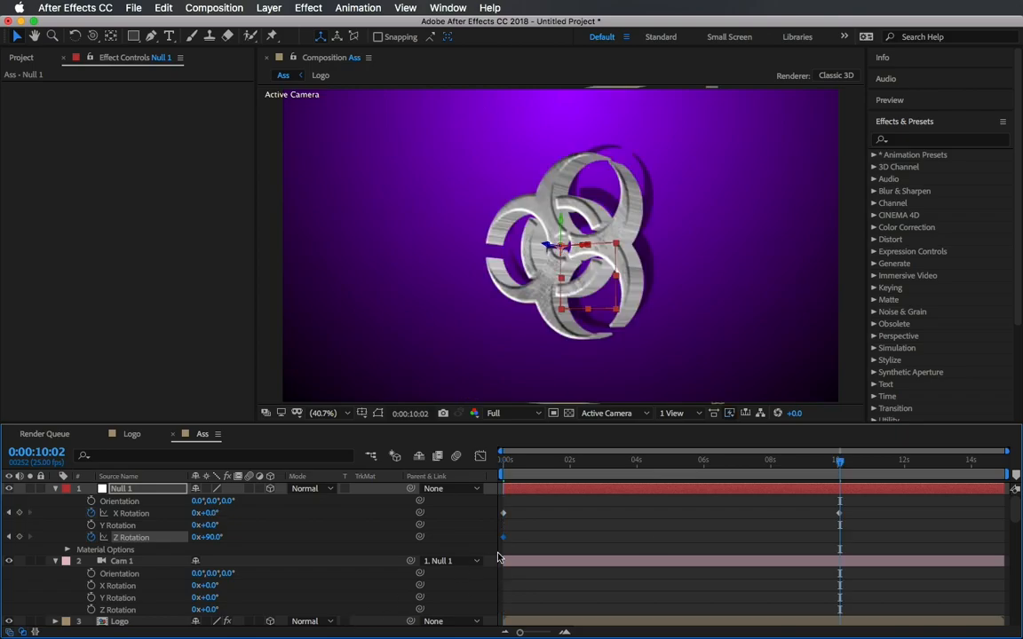
pyautogui.press('pageup')
pyautogui.press('pageup')
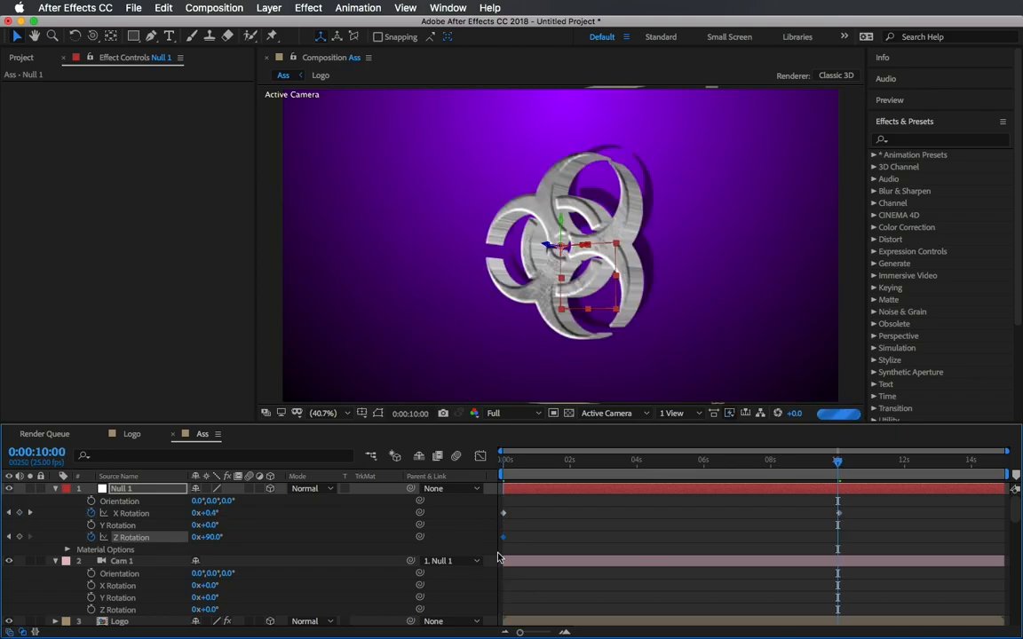
pyautogui.click(213, 537)
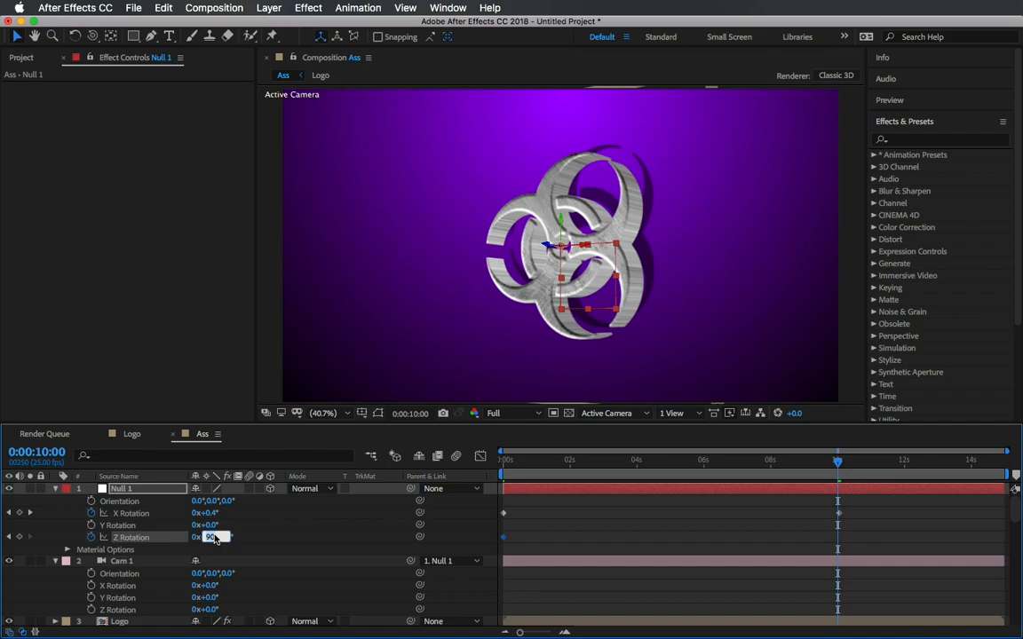
pyautogui.write('0')
pyautogui.press('Return')
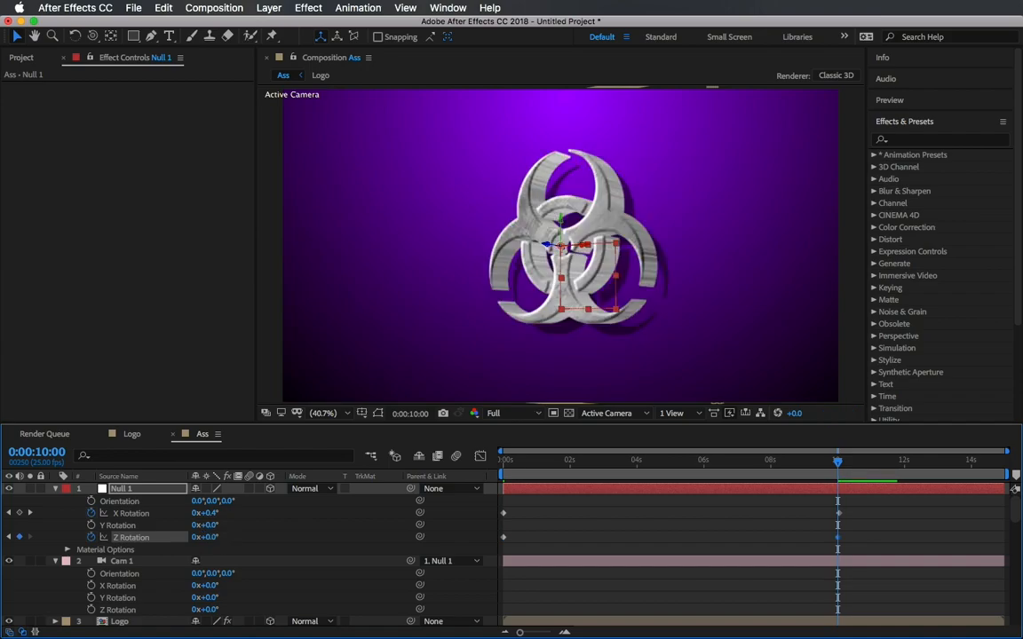
# Collapse the Null 1 and Cam 1 layers and set the preview resolution to Quarter.
pyautogui.click(55, 489)
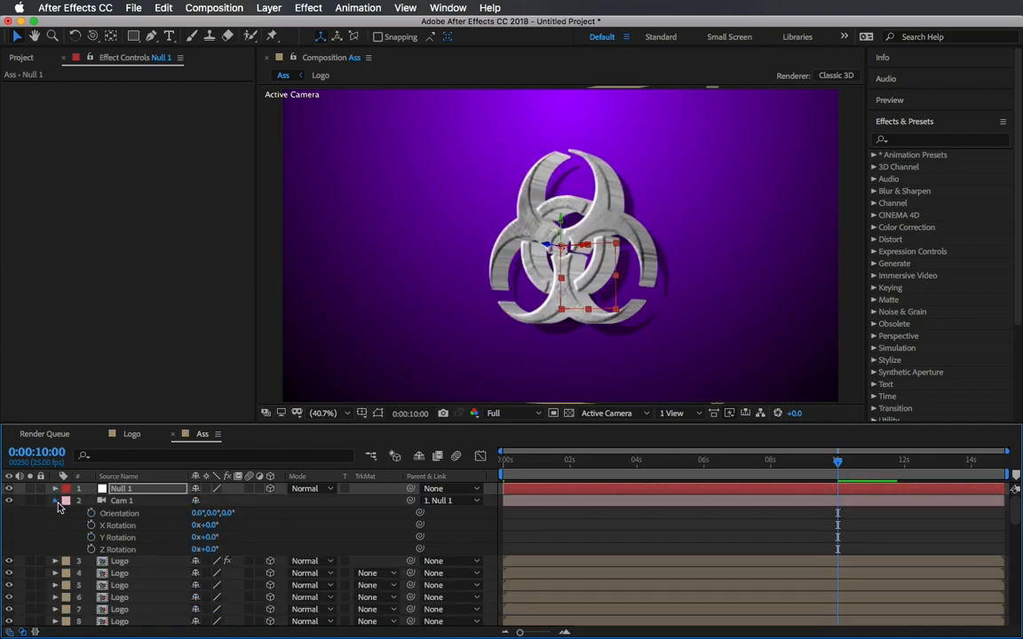
pyautogui.click(57, 503)
pyautogui.click(512, 415)
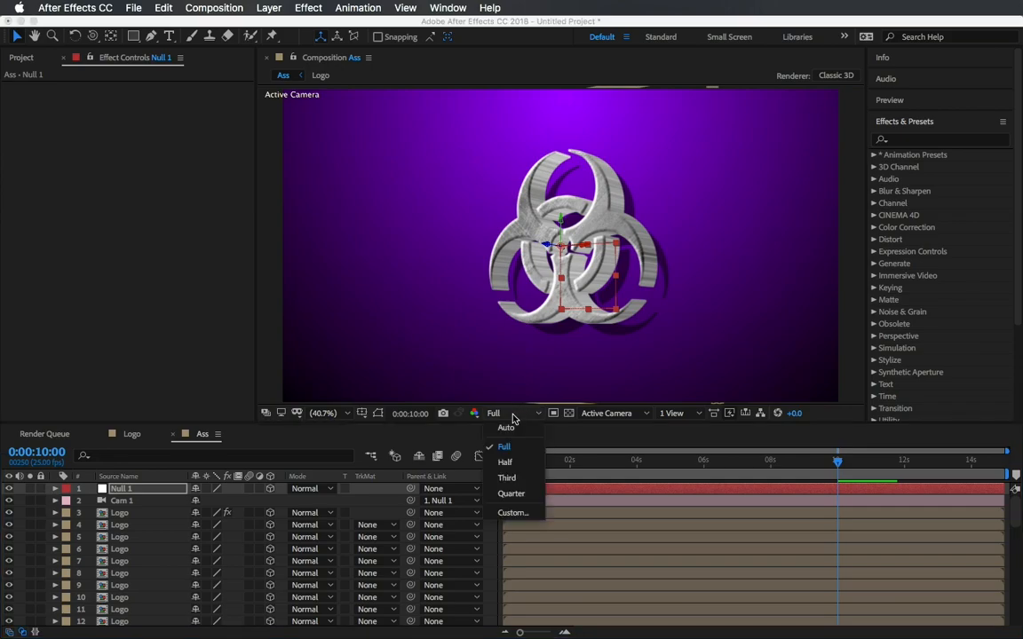
pyautogui.click(511, 493)
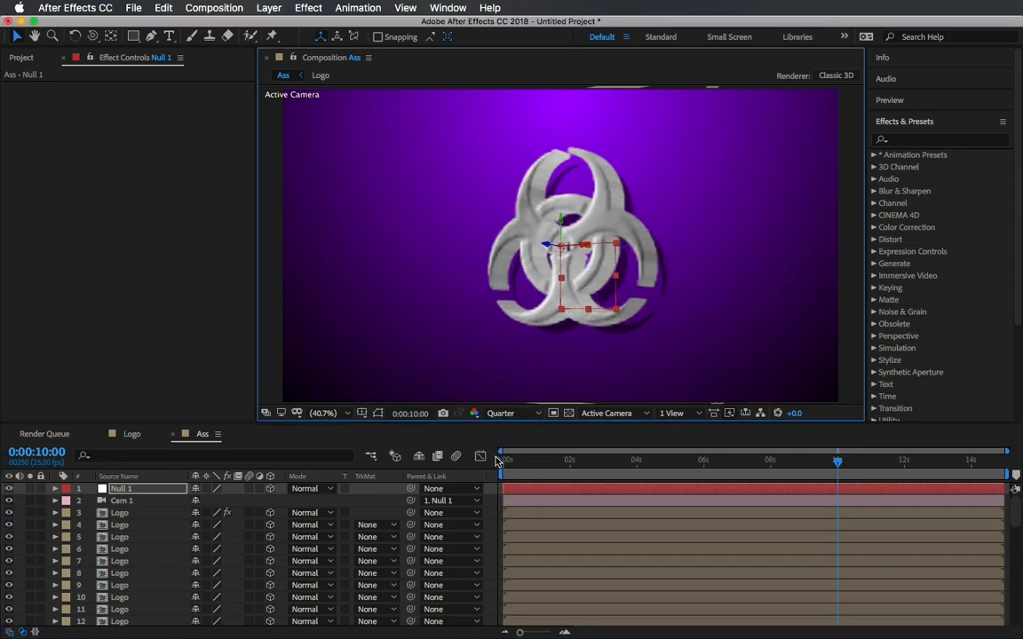
# Preview the animation from the start, then reveal the keyframed properties of Null 1 and Cam 1.
pyautogui.click(501, 463)
pyautogui.press('space')
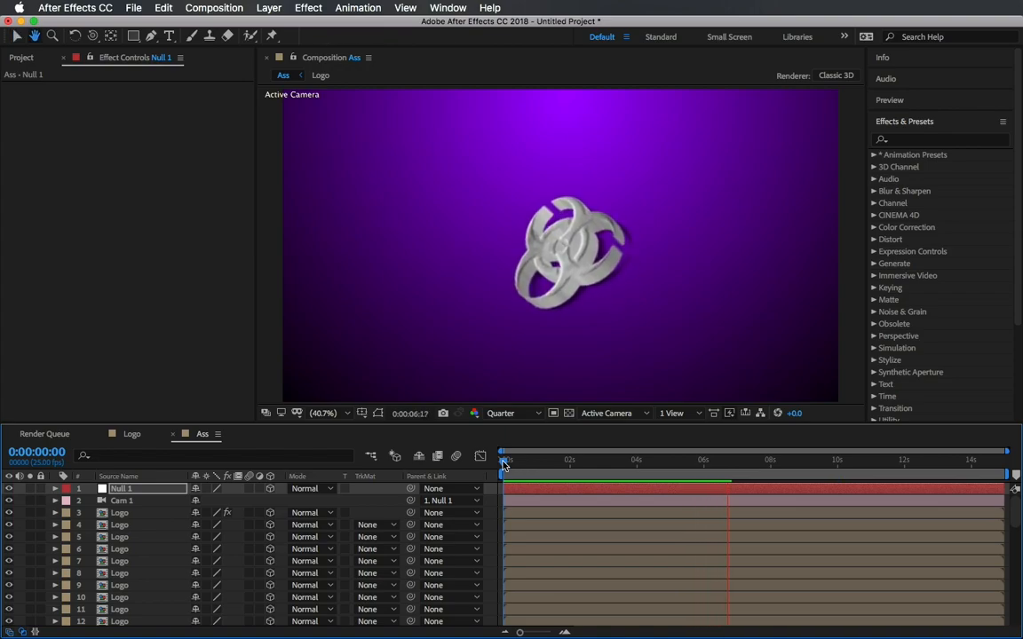
pyautogui.click(138, 504)
pyautogui.keyDown('shift'); pyautogui.click(130, 488); pyautogui.keyUp('shift')
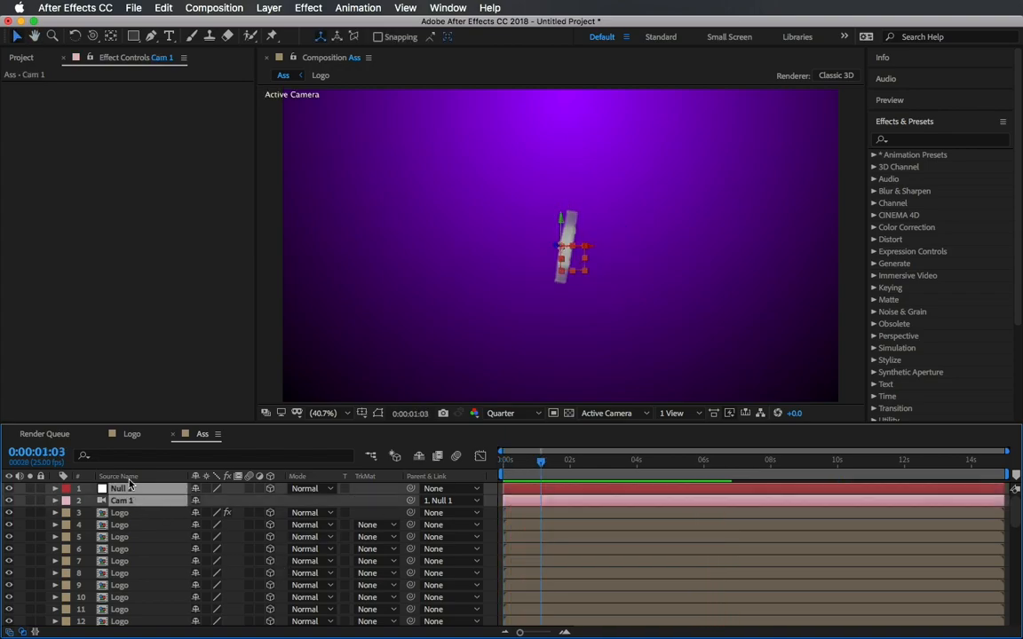
pyautogui.press('u')
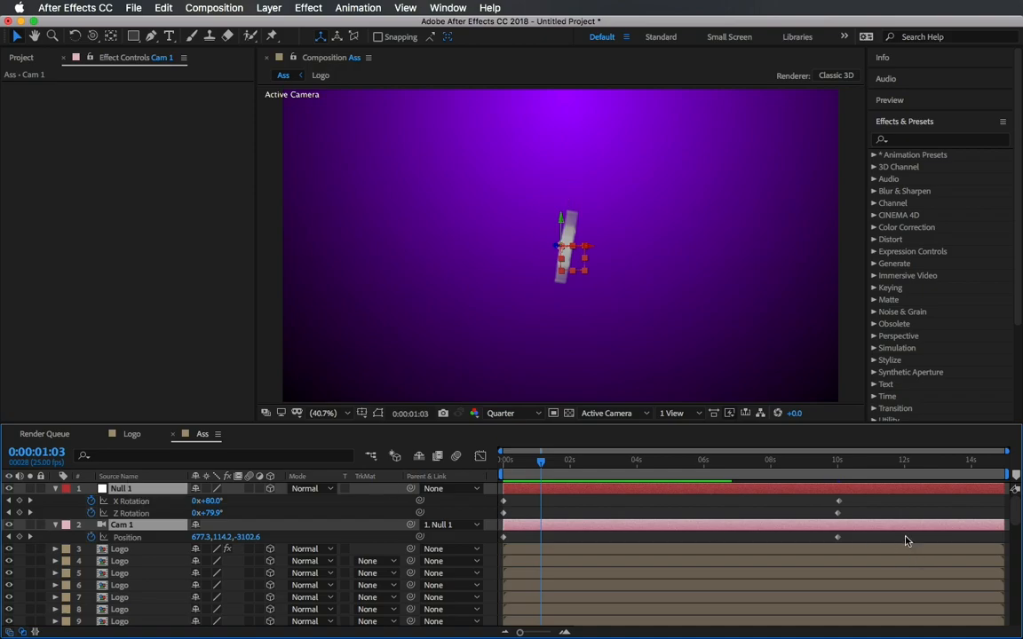
# Move Null 1's end X Rotation keyframe onto exactly 10 seconds, aligned with the other keyframes.
pyautogui.moveTo(826, 471); pyautogui.dragTo(837, 469)
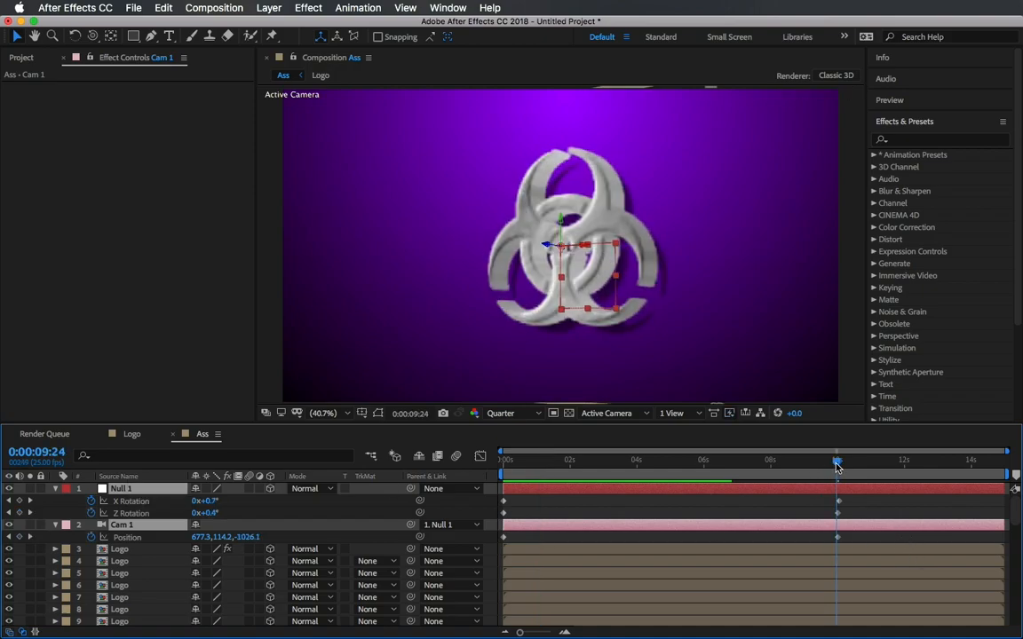
pyautogui.scroll(6, 865, 539)
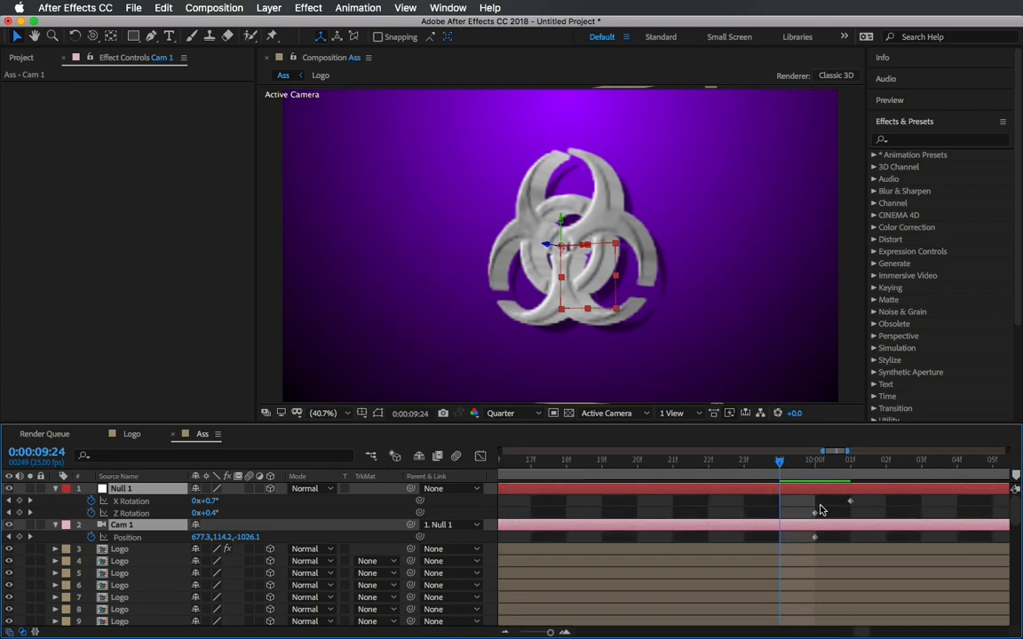
pyautogui.moveTo(782, 464); pyautogui.dragTo(815, 461)
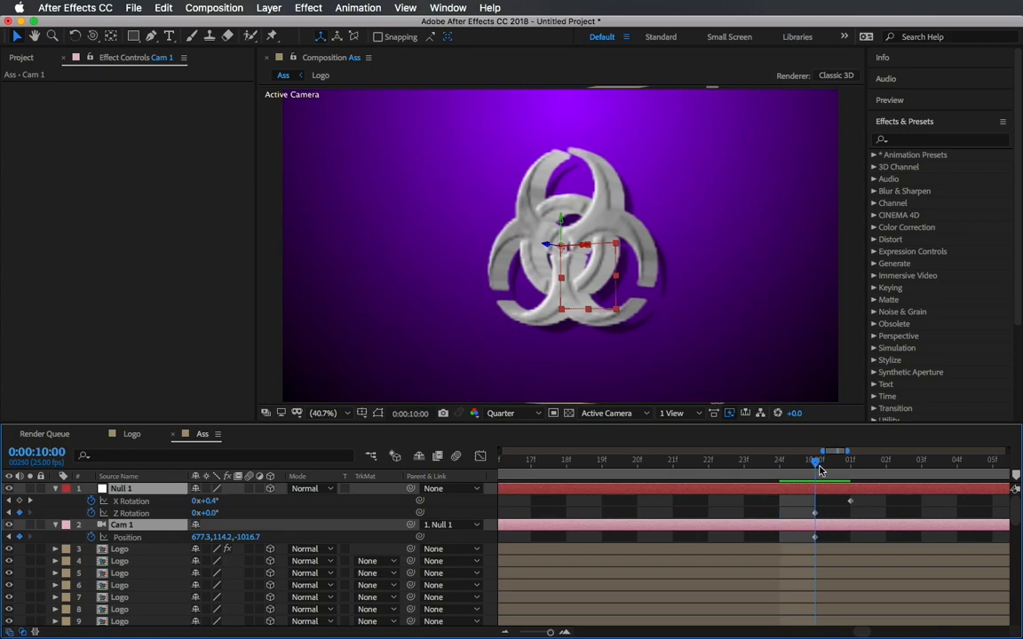
pyautogui.moveTo(850, 501); pyautogui.dragTo(815, 501)
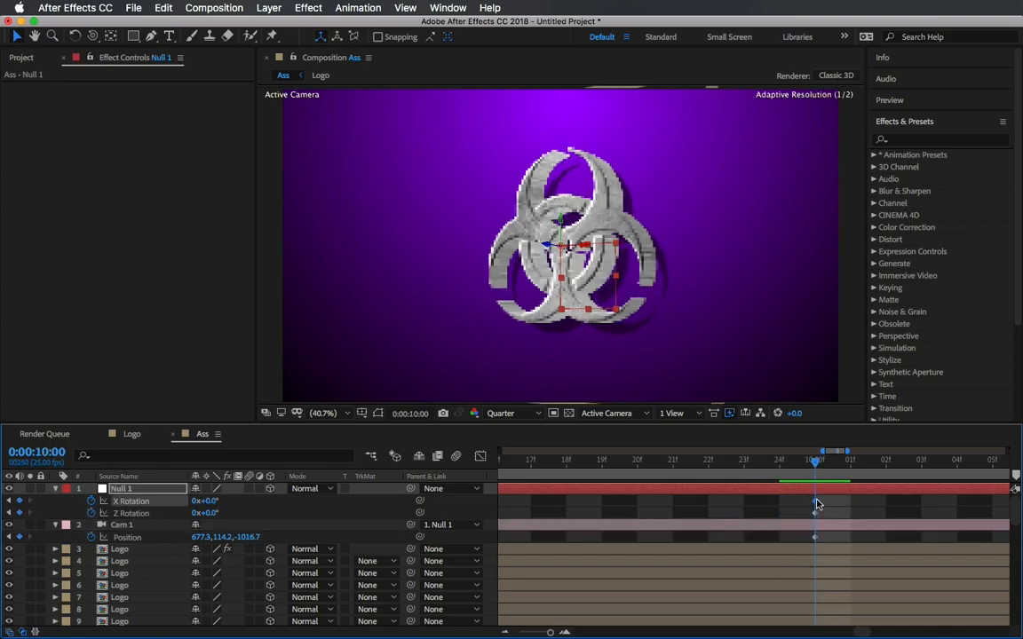
# Select the keyframes and toggle the Graph Editor to inspect their curves.
pyautogui.press(';')
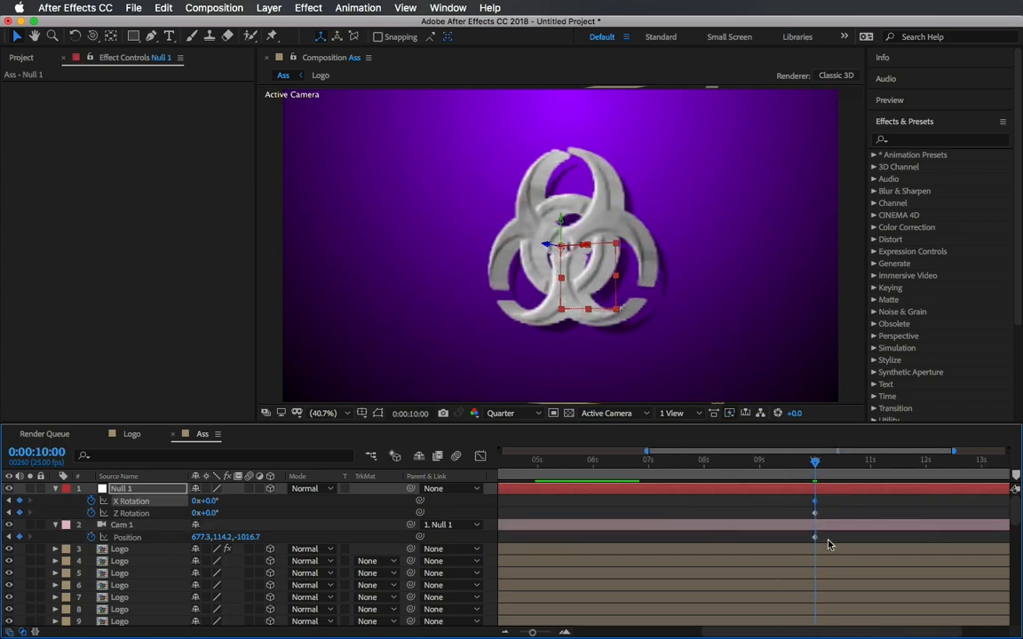
pyautogui.moveTo(885, 538); pyautogui.dragTo(479, 499)
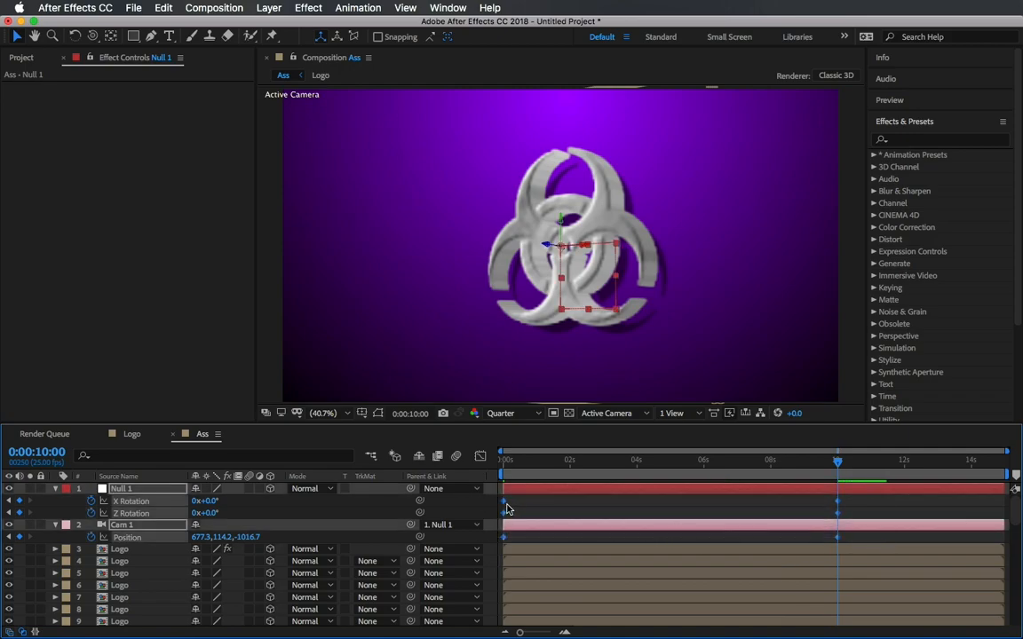
pyautogui.click(480, 456)
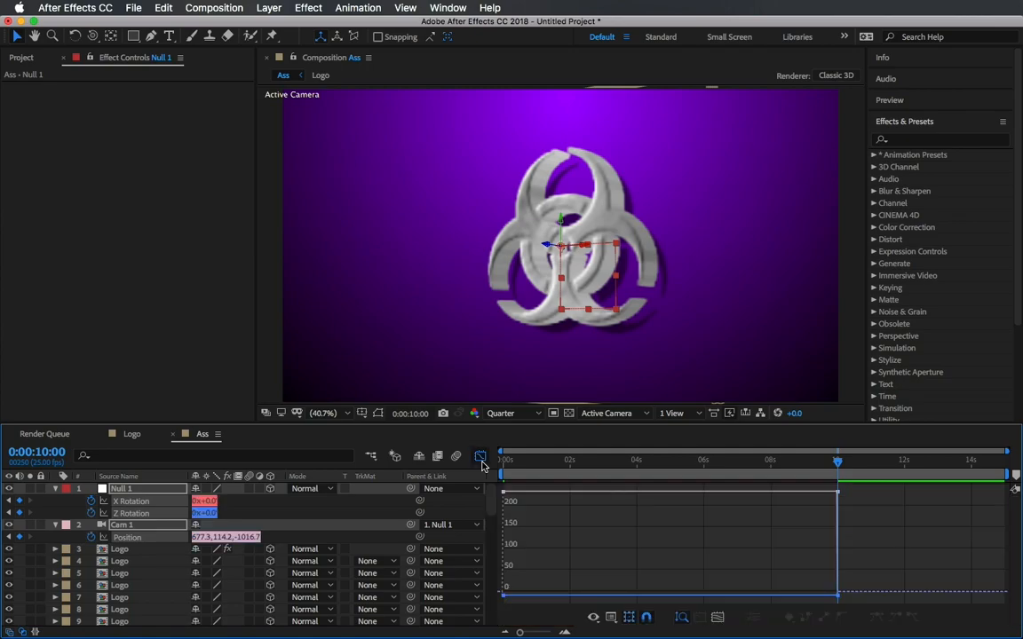
pyautogui.click(481, 457)
pyautogui.click(480, 456)
pyautogui.click(480, 457)
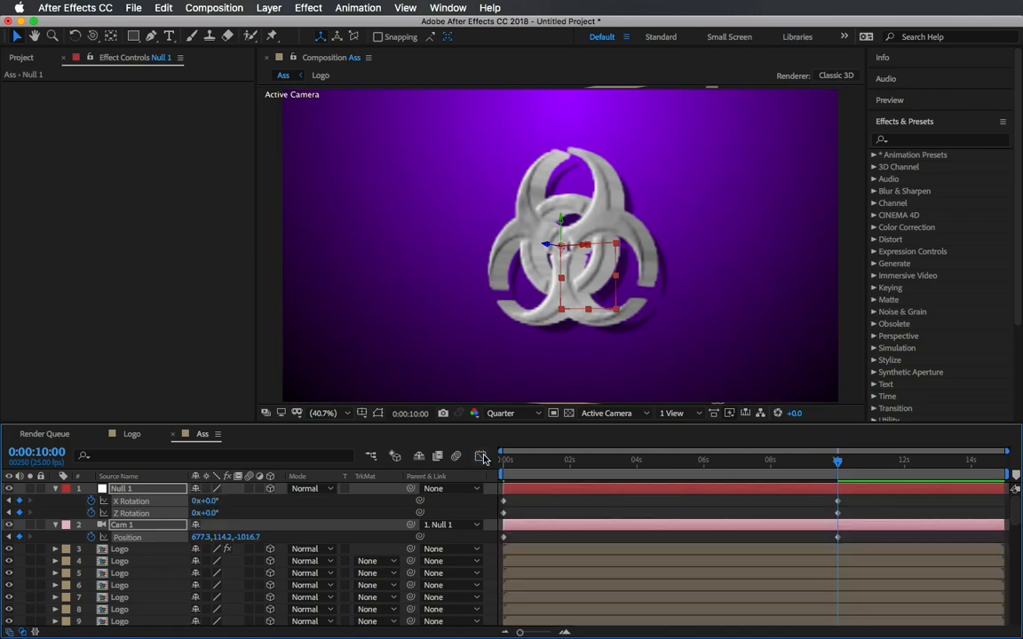
pyautogui.moveTo(852, 543); pyautogui.dragTo(484, 503)
pyautogui.moveTo(840, 539)
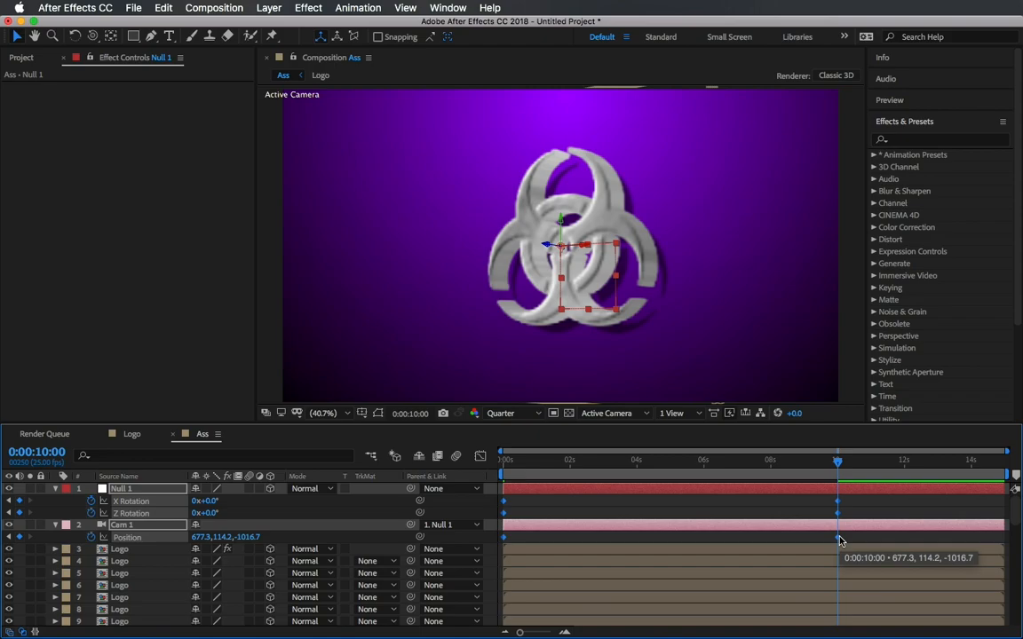
pyautogui.moveTo(840, 540); pyautogui.dragTo(837, 538)
pyautogui.hotkey('alt', 'Left')
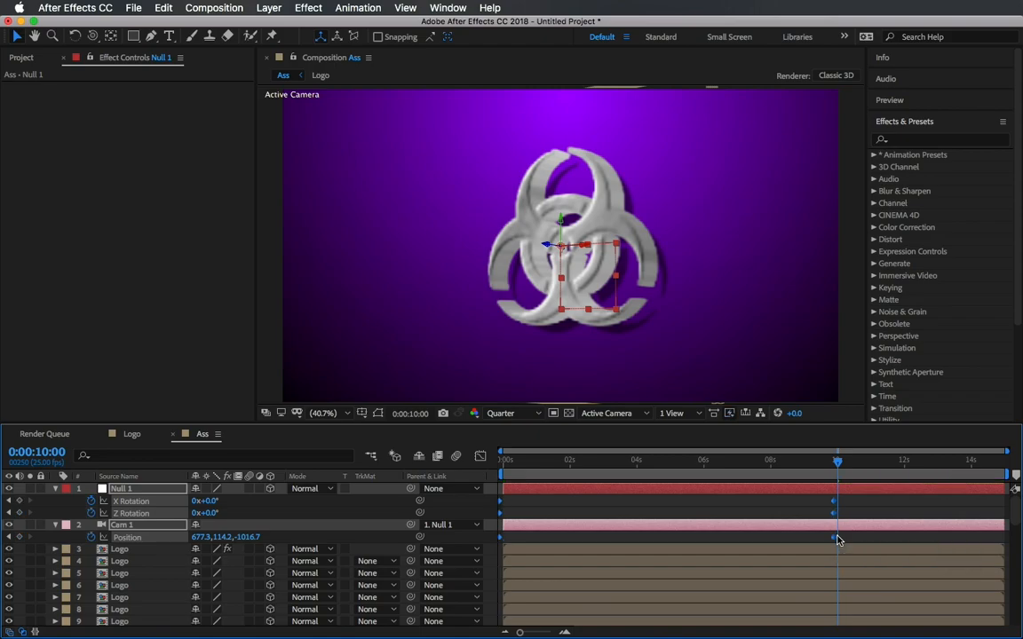
pyautogui.press('super+z')
pyautogui.moveTo(838, 503); pyautogui.dragTo(840, 503)
pyautogui.press('super+z')
# Select all keyframes of Null 1 and Cam 1 and apply Easy Ease to them.
pyautogui.moveTo(858, 542); pyautogui.dragTo(471, 489)
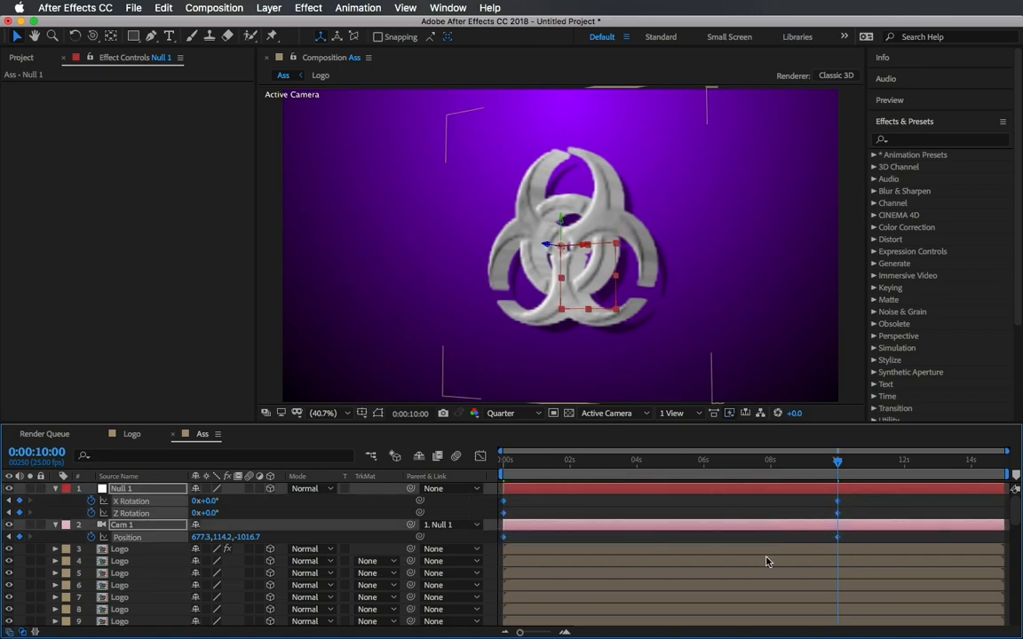
pyautogui.rightClick(838, 539)
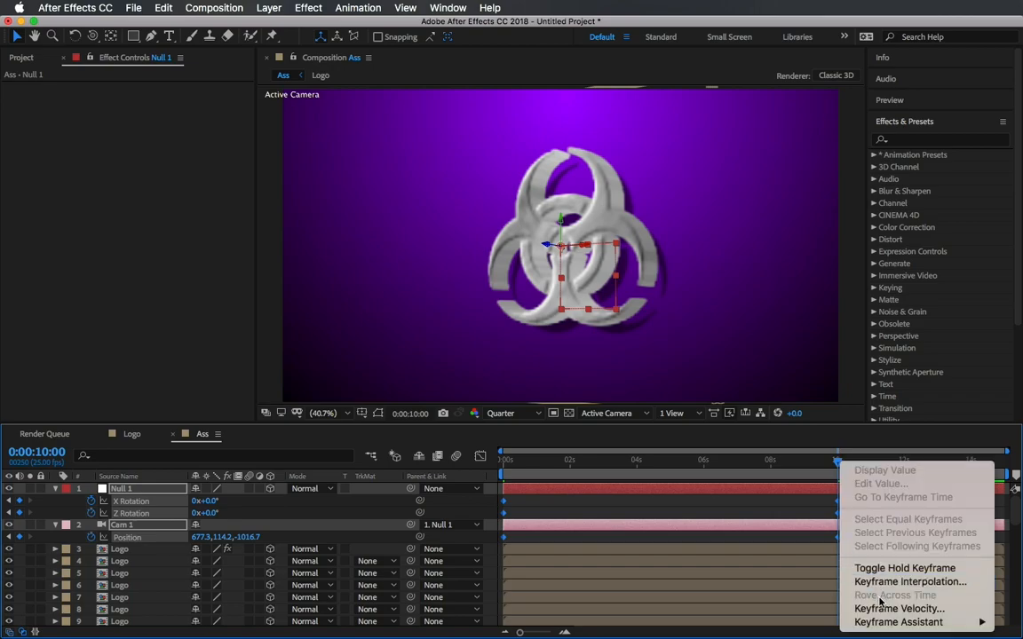
pyautogui.moveTo(891, 629)
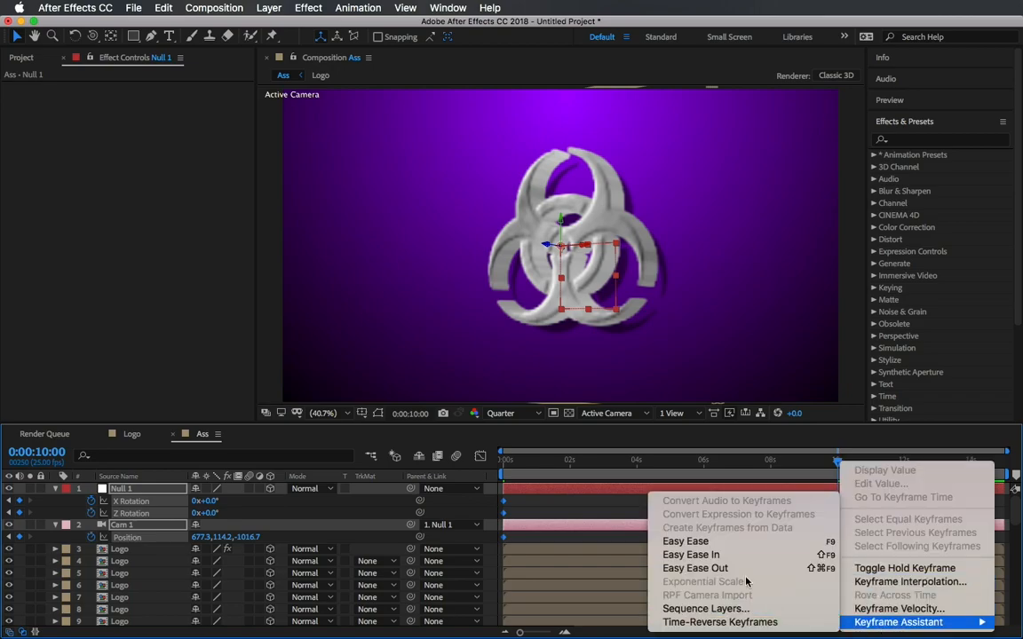
pyautogui.click(711, 541)
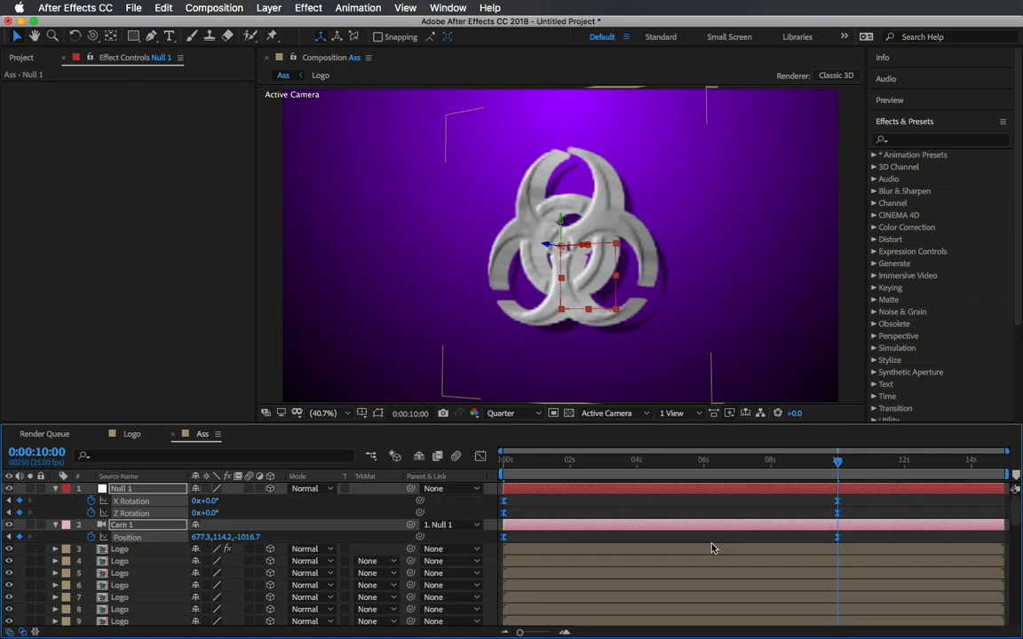
# Preview the eased camera animation from the start.
pyautogui.click(507, 460)
pyautogui.press('space')
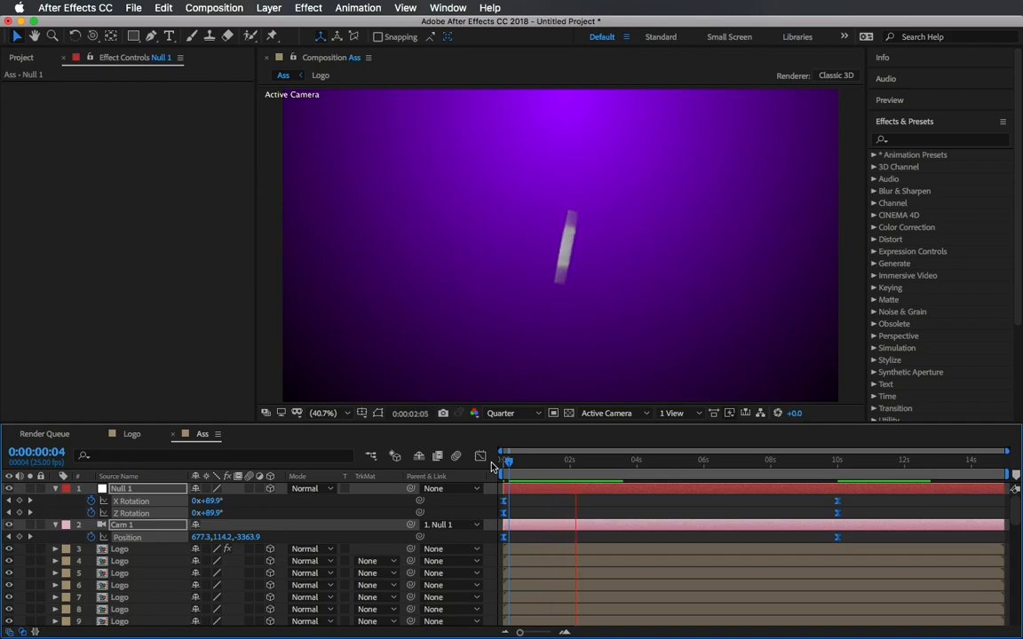
pyautogui.press('space')
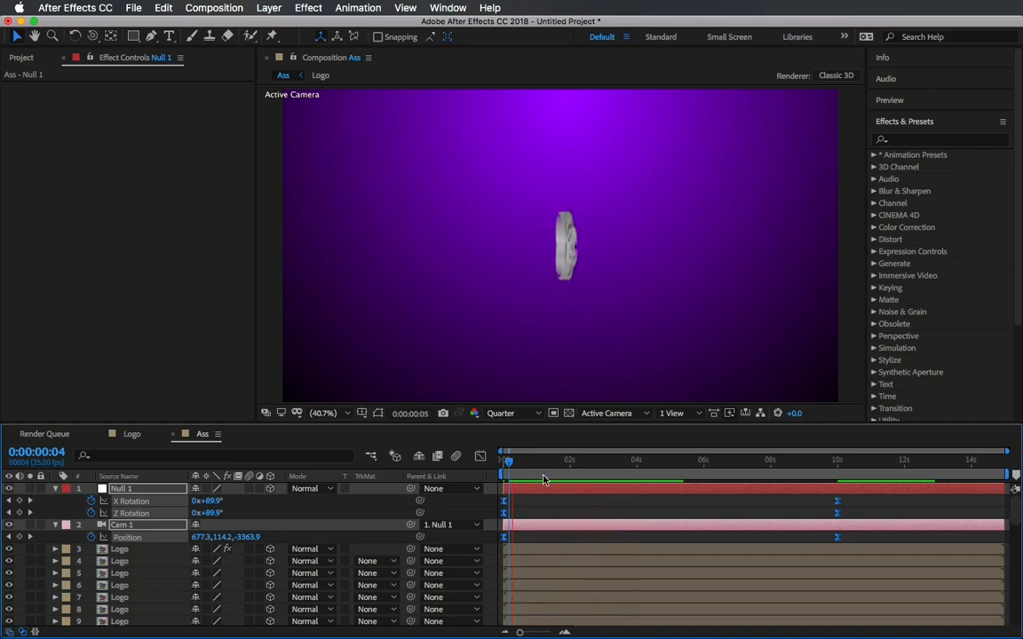
pyautogui.moveTo(513, 463); pyautogui.dragTo(499, 477)
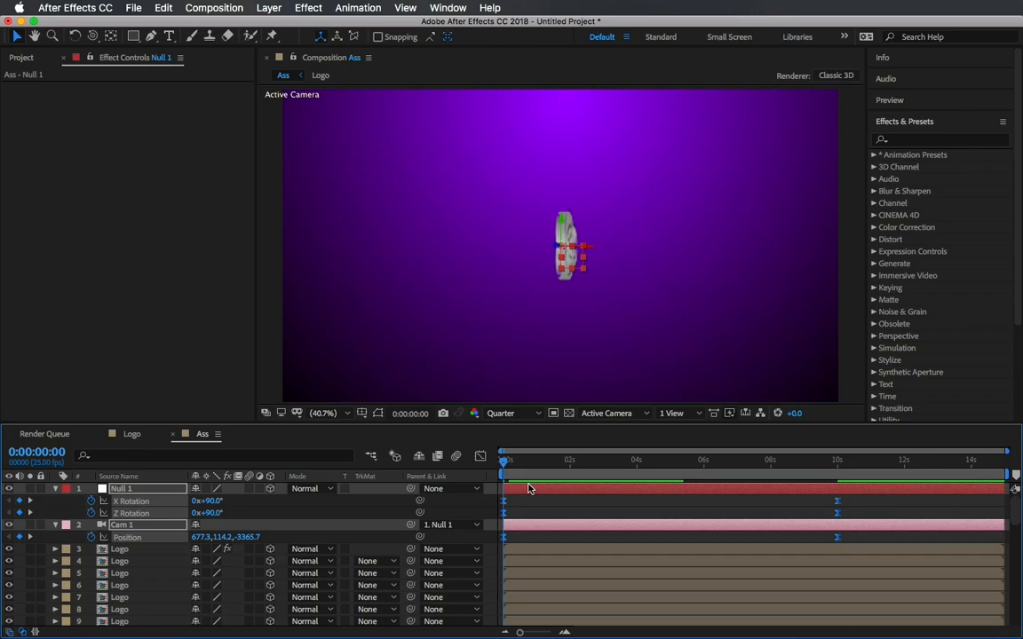
# Open the Graph Editor and try dragging the end keyframe's speed handles, undoing both attempts.
pyautogui.click(480, 457)
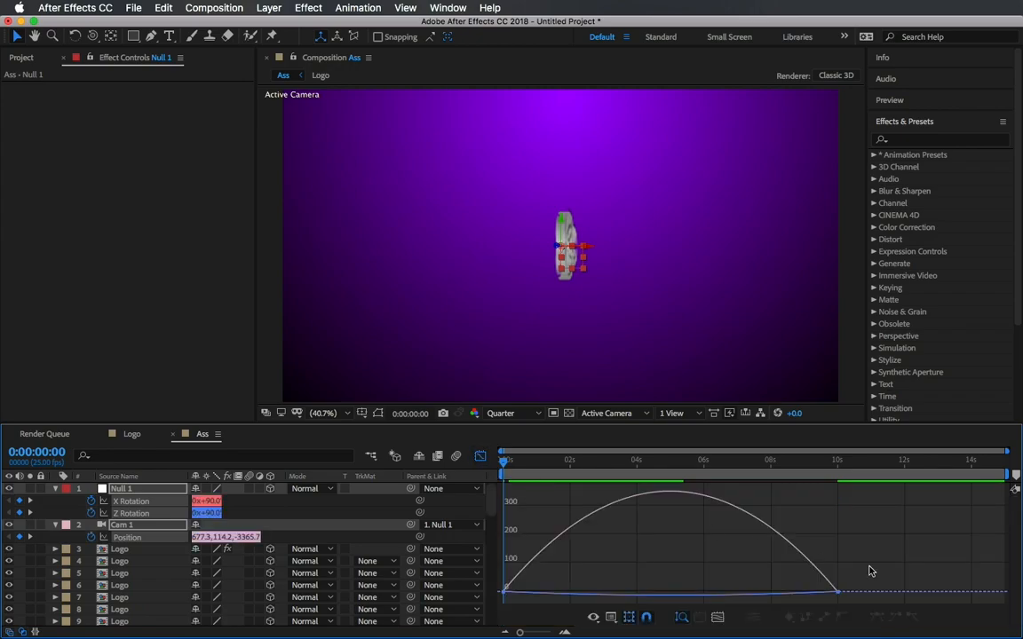
pyautogui.click(837, 592)
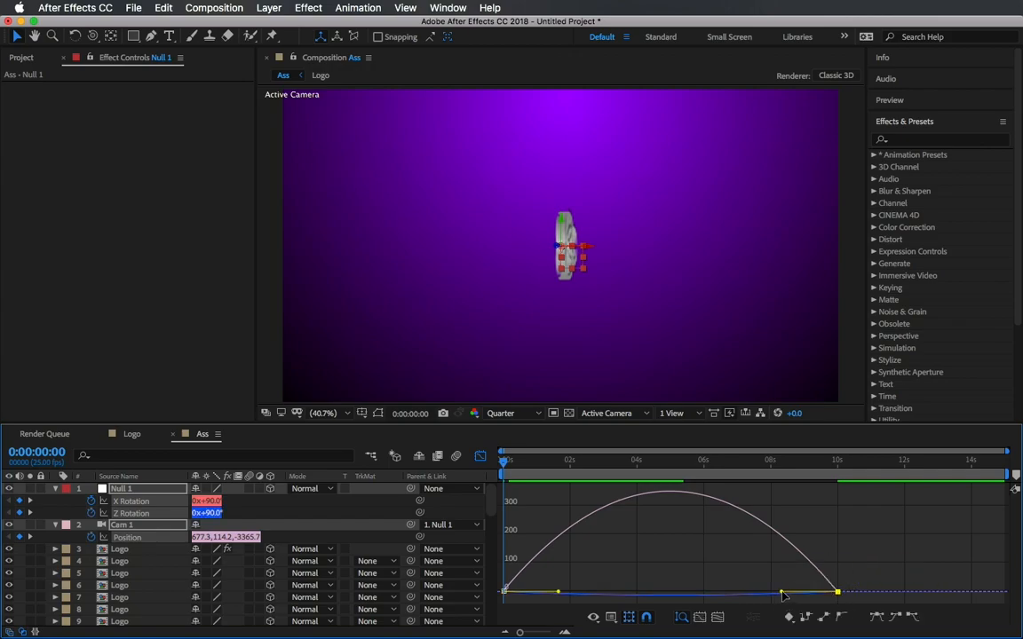
pyautogui.moveTo(780, 593); pyautogui.dragTo(574, 586)
pyautogui.press('super+z')
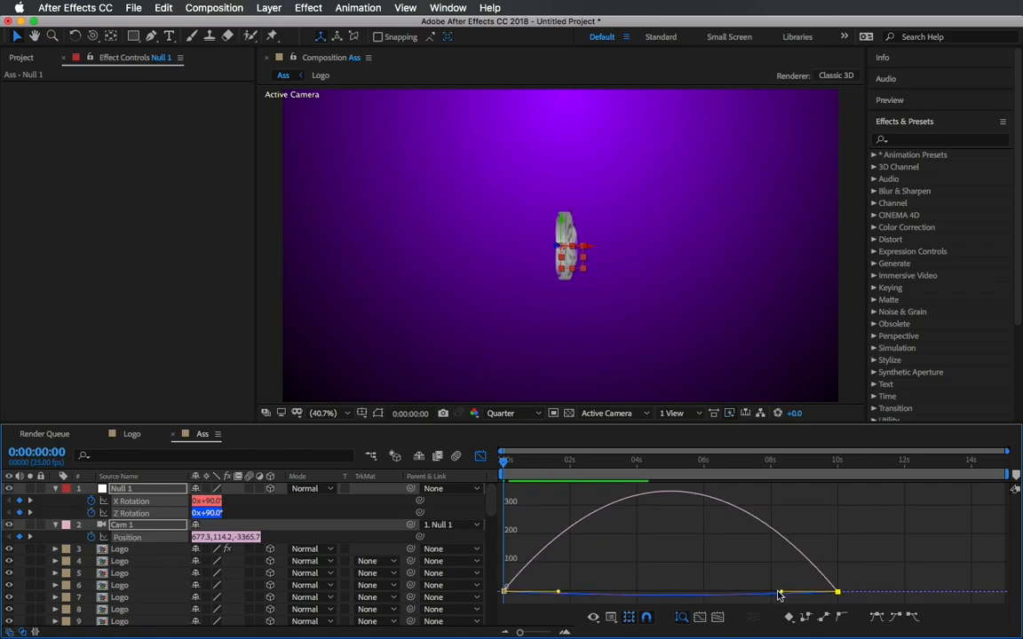
pyautogui.moveTo(780, 594); pyautogui.dragTo(709, 593)
pyautogui.press('super+z')
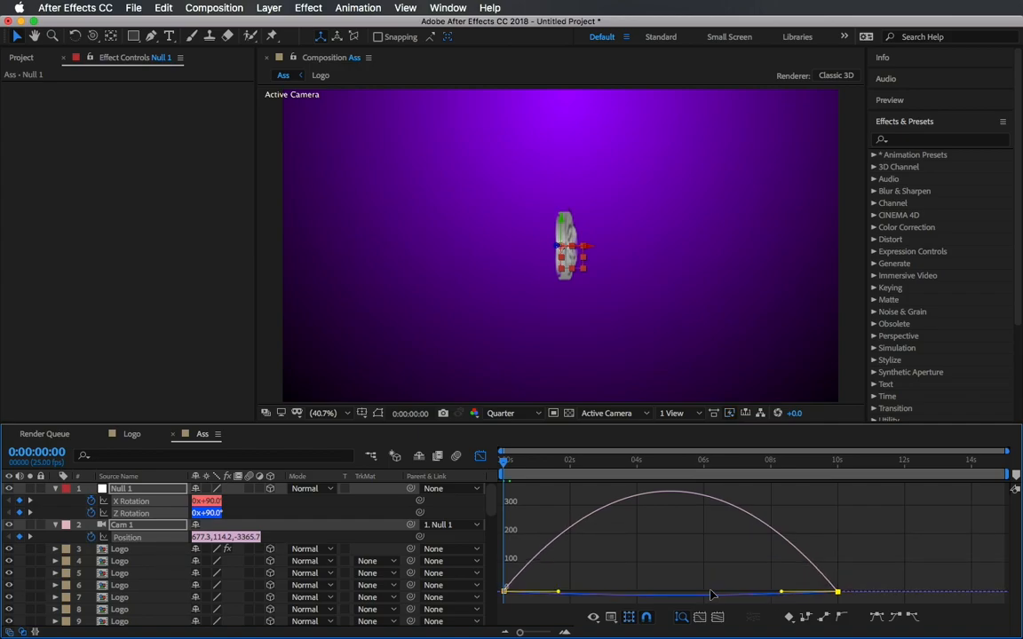
# Select Cam 1's Position speed curve and drag the end keyframe's influence handle further left so the move eases in longer.
pyautogui.click(754, 518)
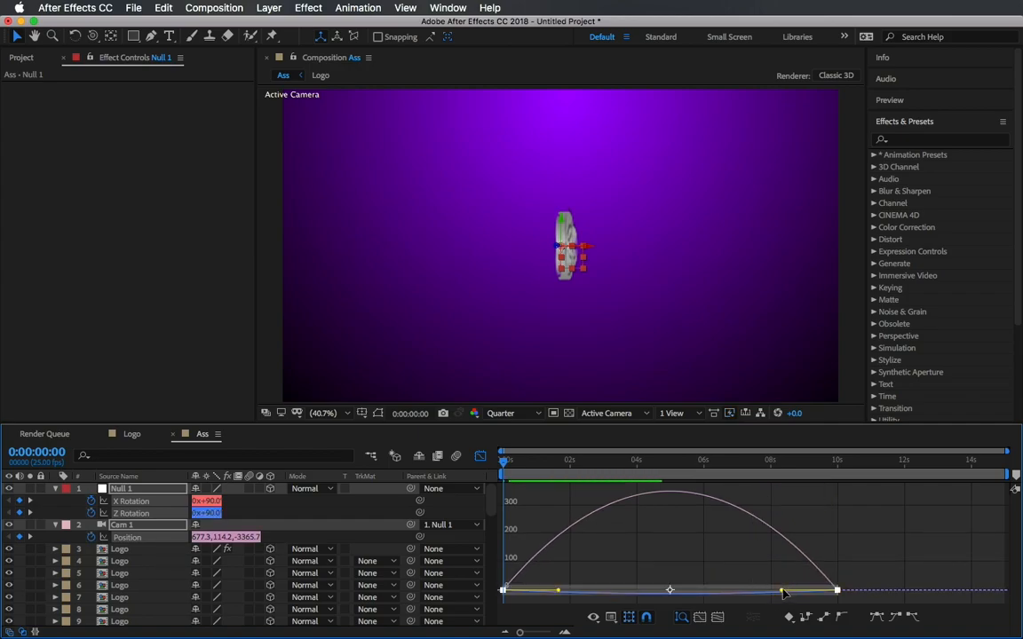
pyautogui.moveTo(782, 593); pyautogui.dragTo(719, 594)
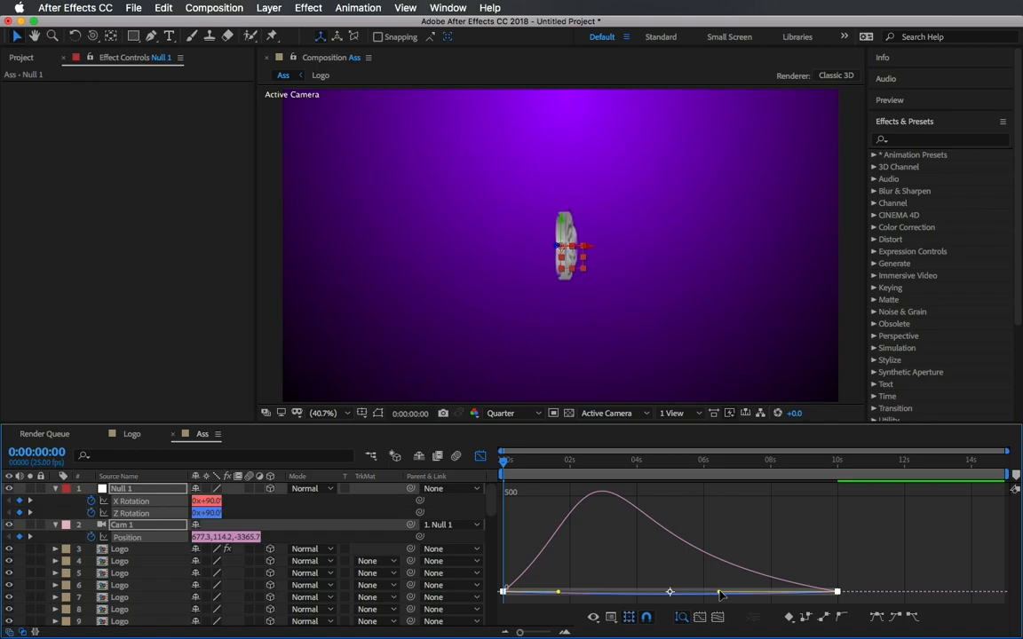
# Preview the reshaped camera animation, switching back from the Graph Editor to the layer bars.
pyautogui.press('space')
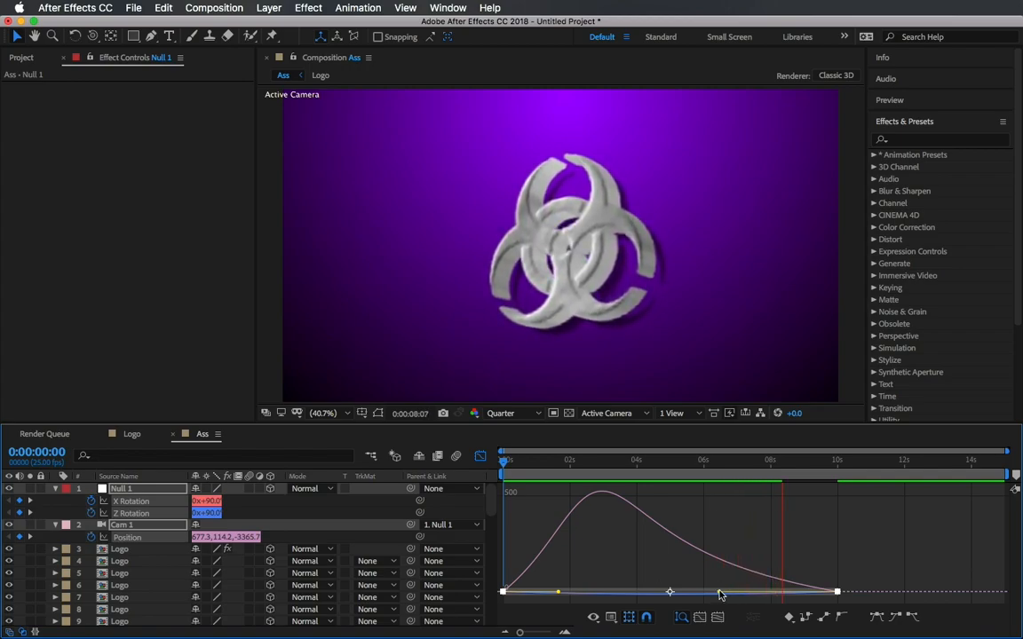
pyautogui.click(480, 456)
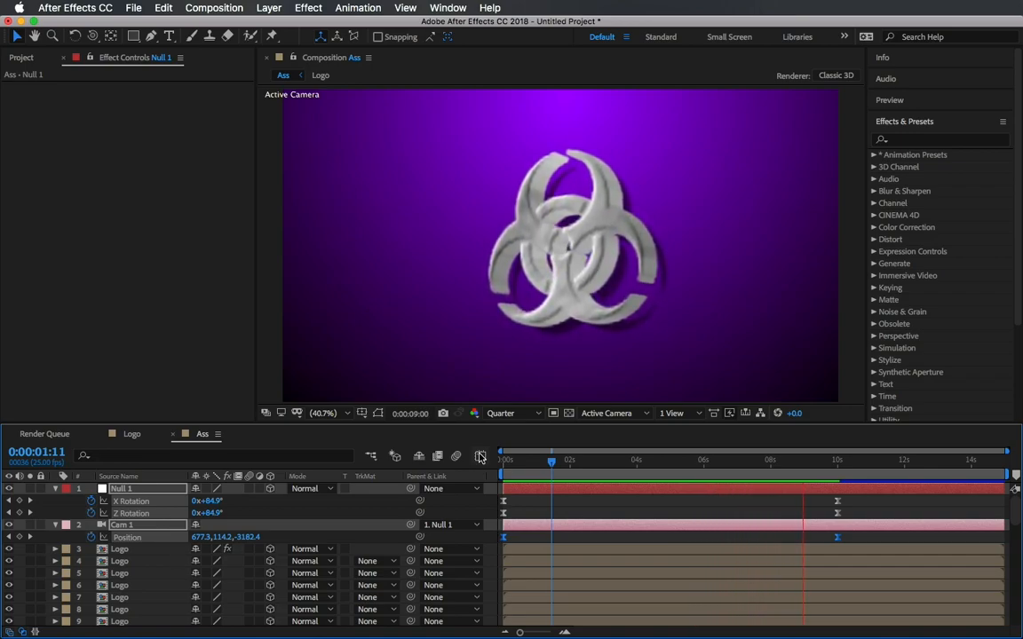
pyautogui.press('space')
pyautogui.press('space')
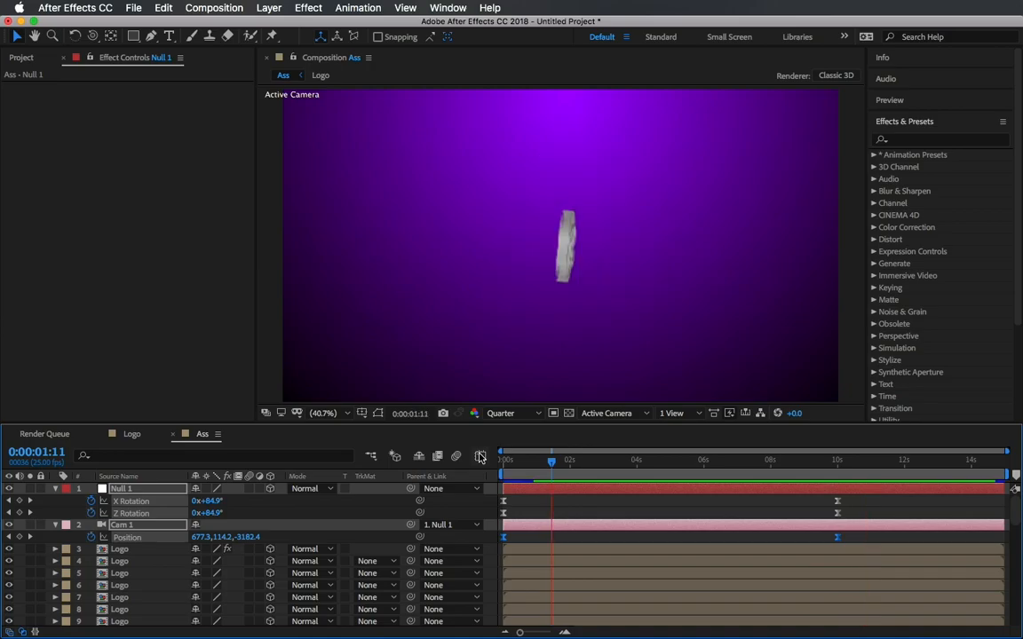